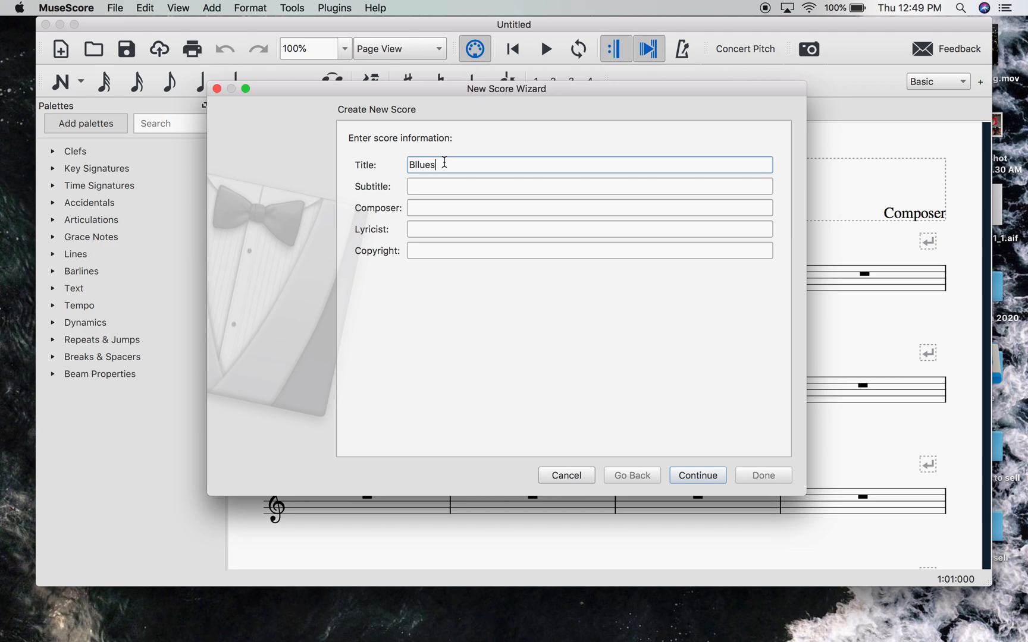
- Title the new score "C Blues" and continue to the template choice
text(C)
key(Right)
key(Delete)
click(687, 475)
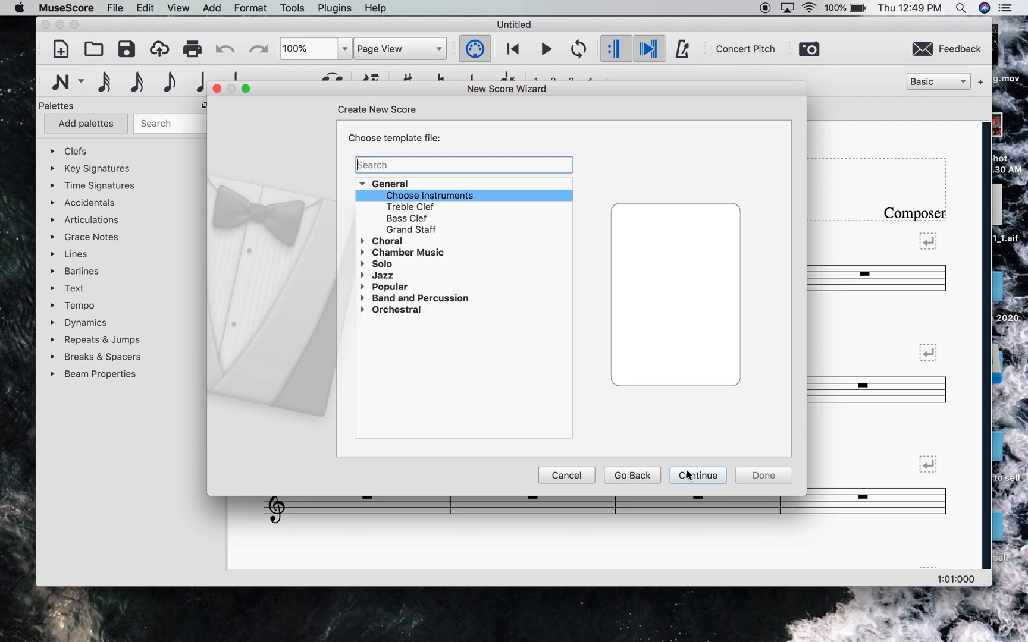
- Create the score from the Grand Staff template, keeping the key signature without sharps or flats
click(412, 232)
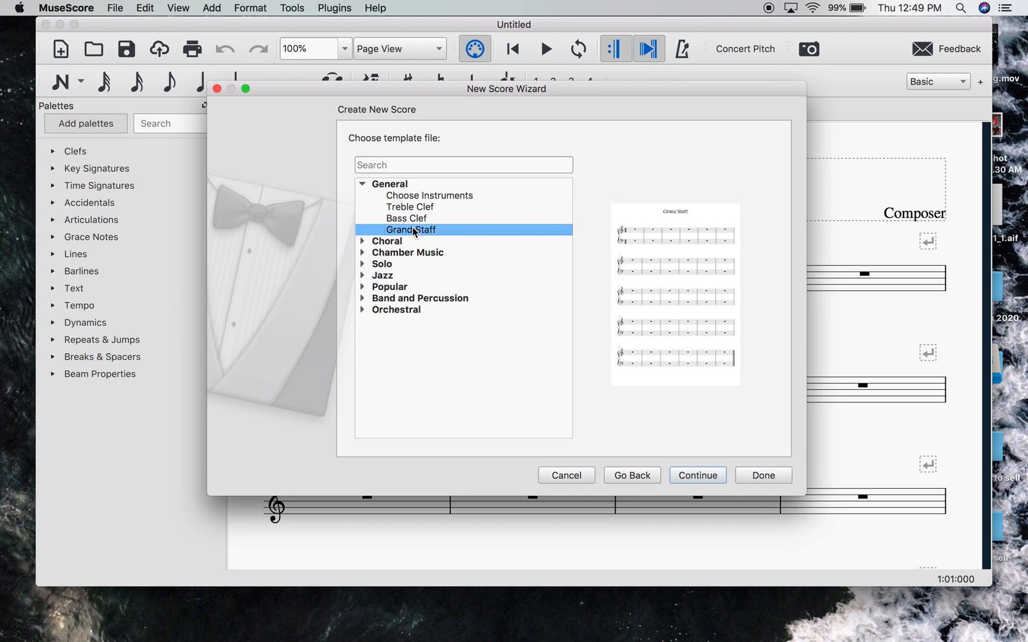
click(703, 473)
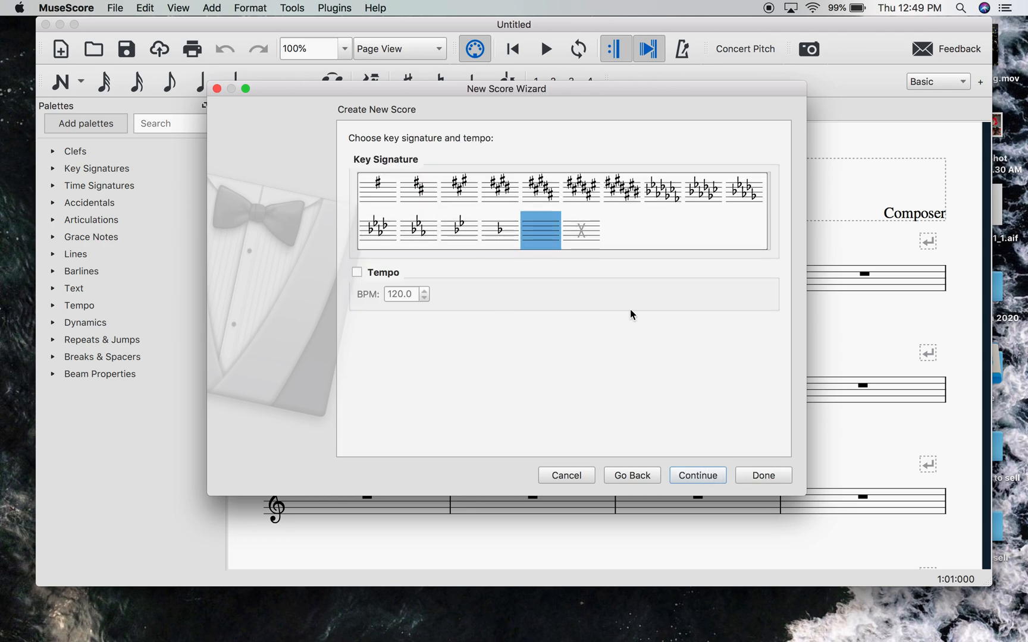
click(764, 474)
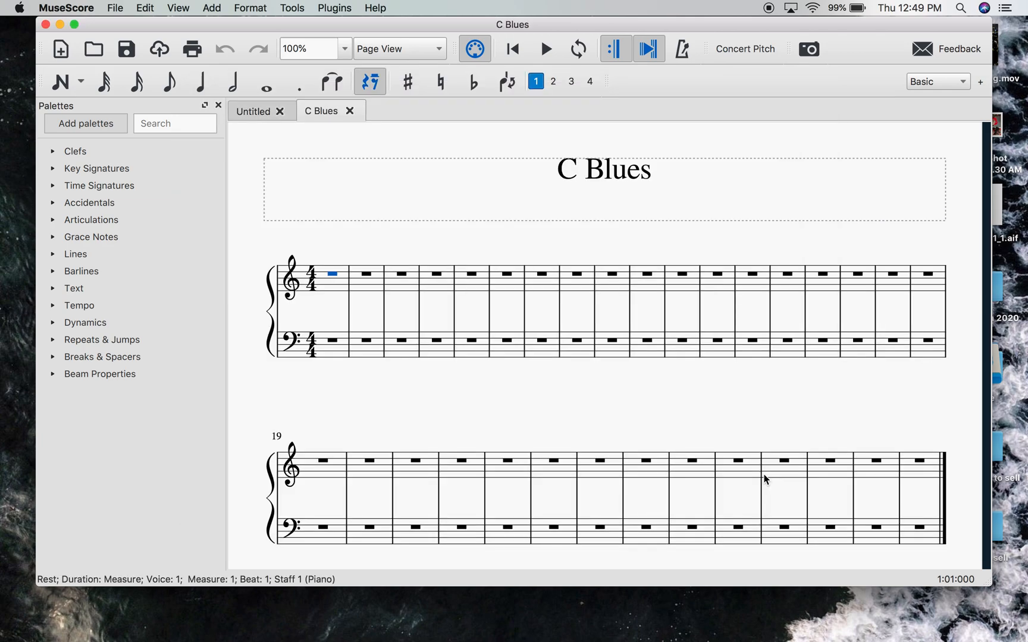
key(Escape)
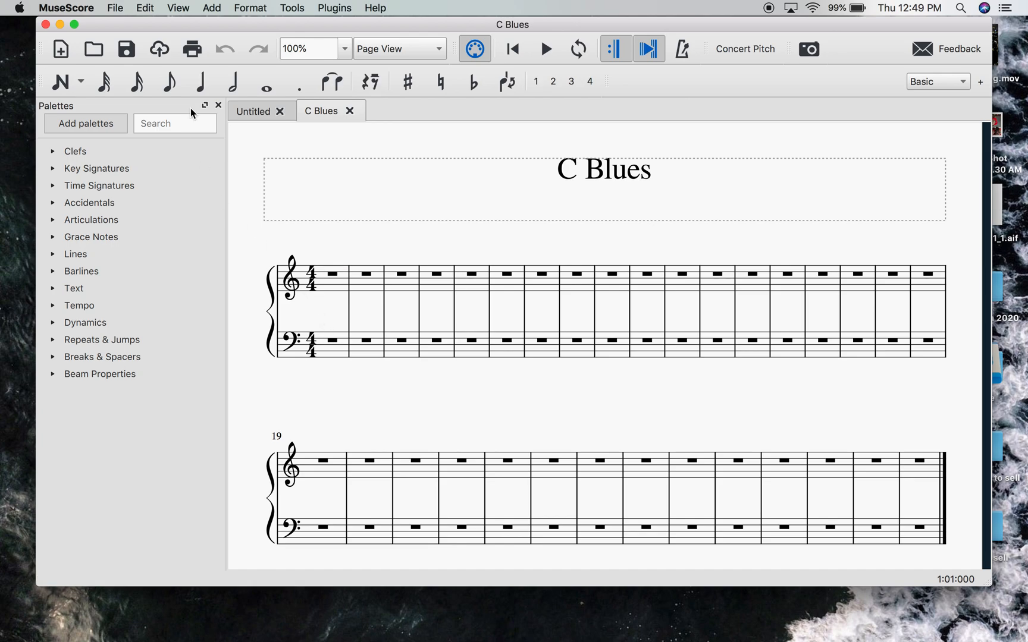
- Enter a whole-note C major chord (C4, E4, G4) in treble measure 1
click(269, 88)
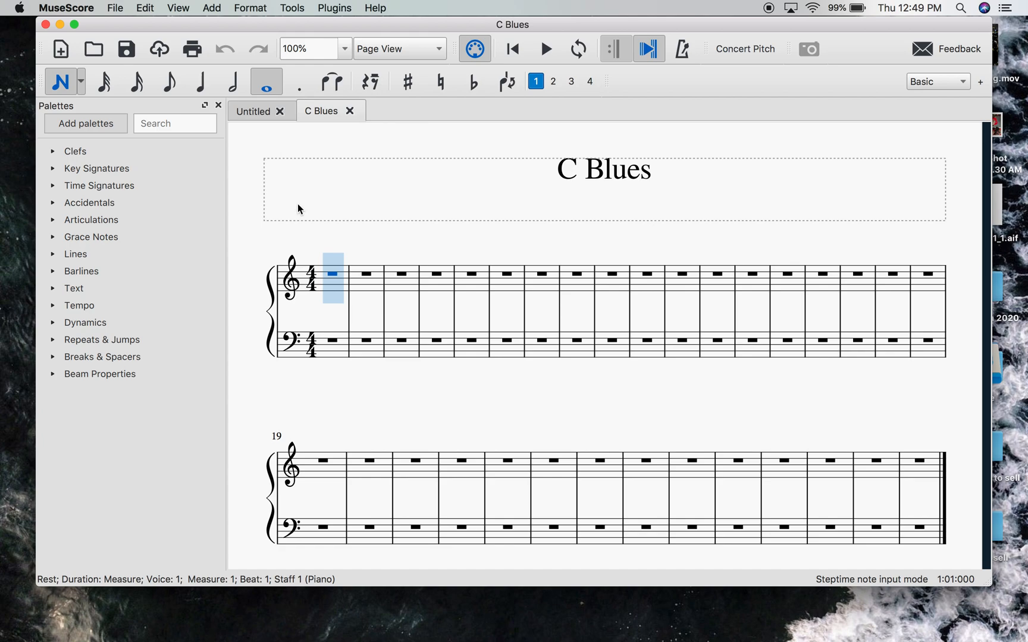
click(332, 301)
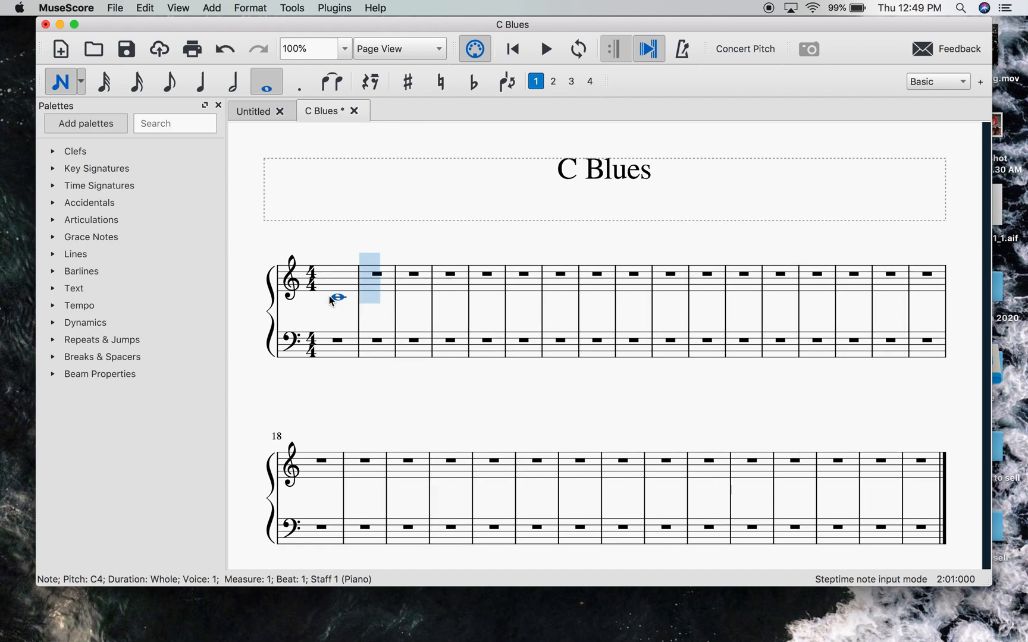
shift+click(335, 291)
shift+click(335, 286)
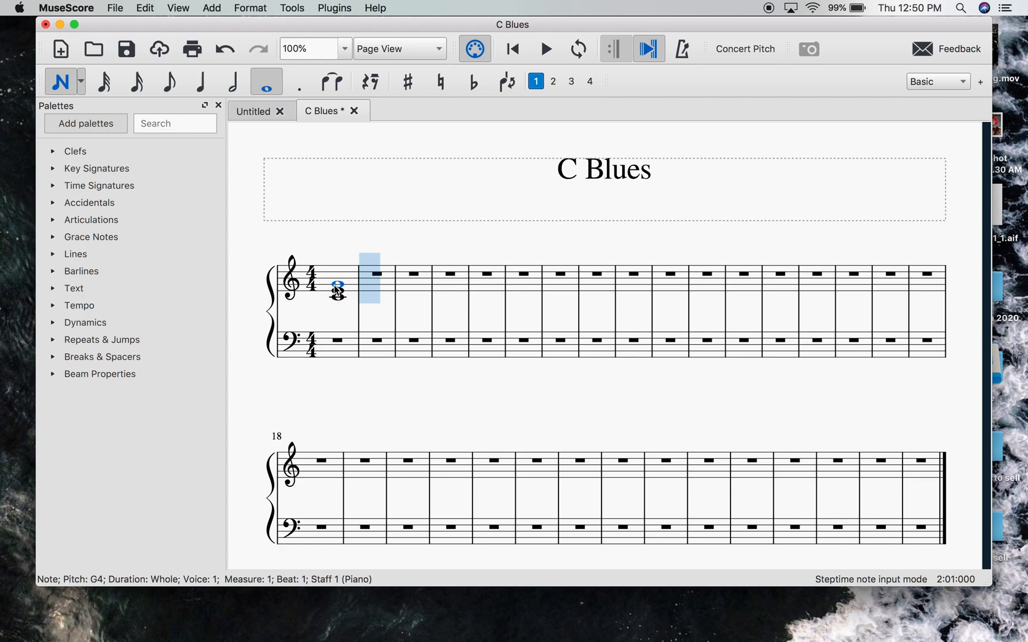
key(Escape)
key(Escape)
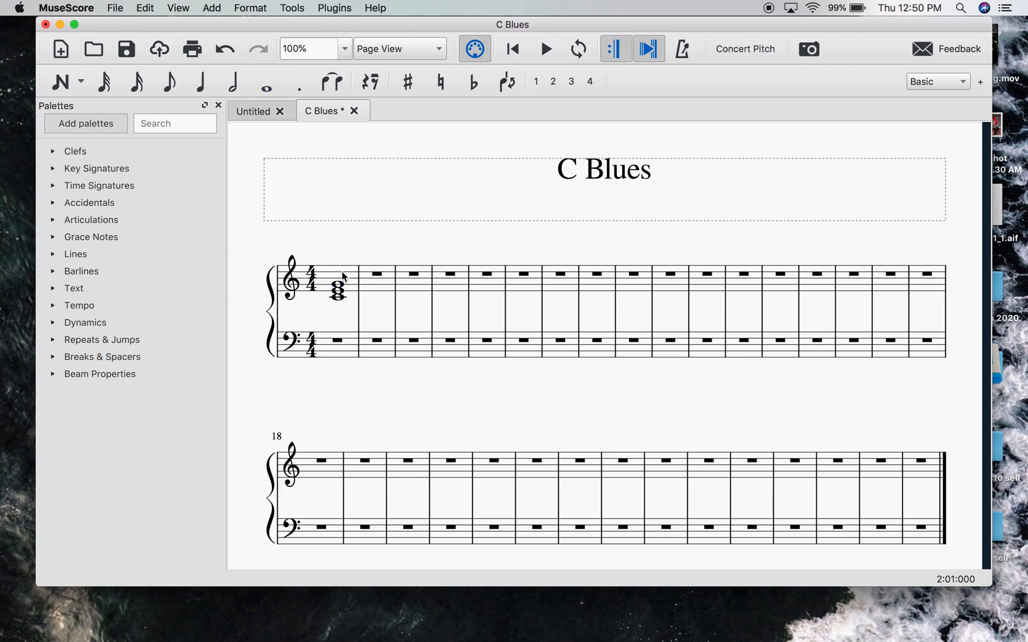
- Copy the C chord from treble measure 1 into measures 2, 3 and 4
click(345, 277)
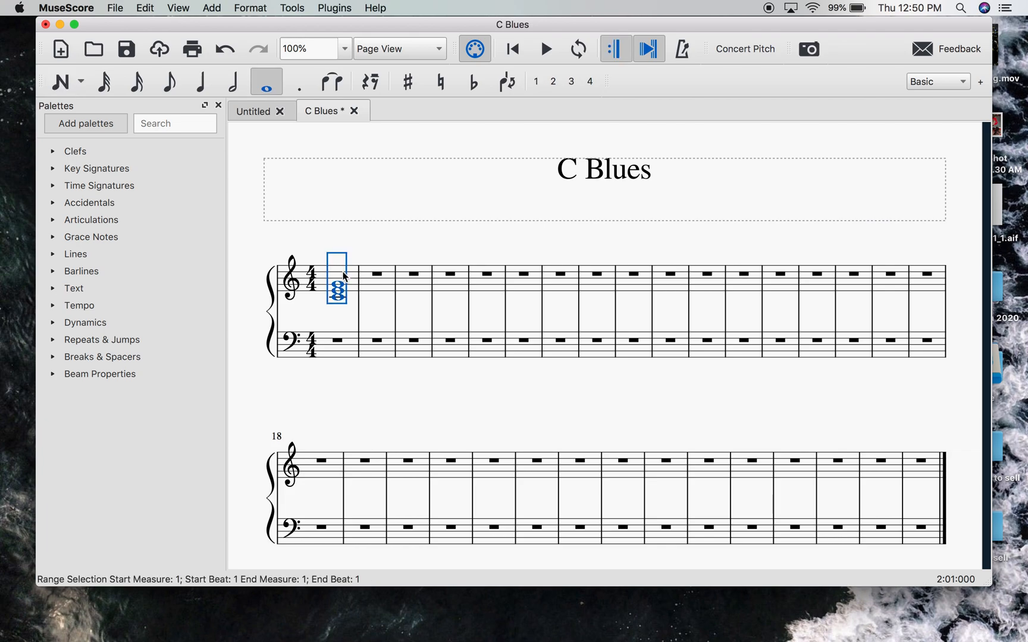
click(358, 245)
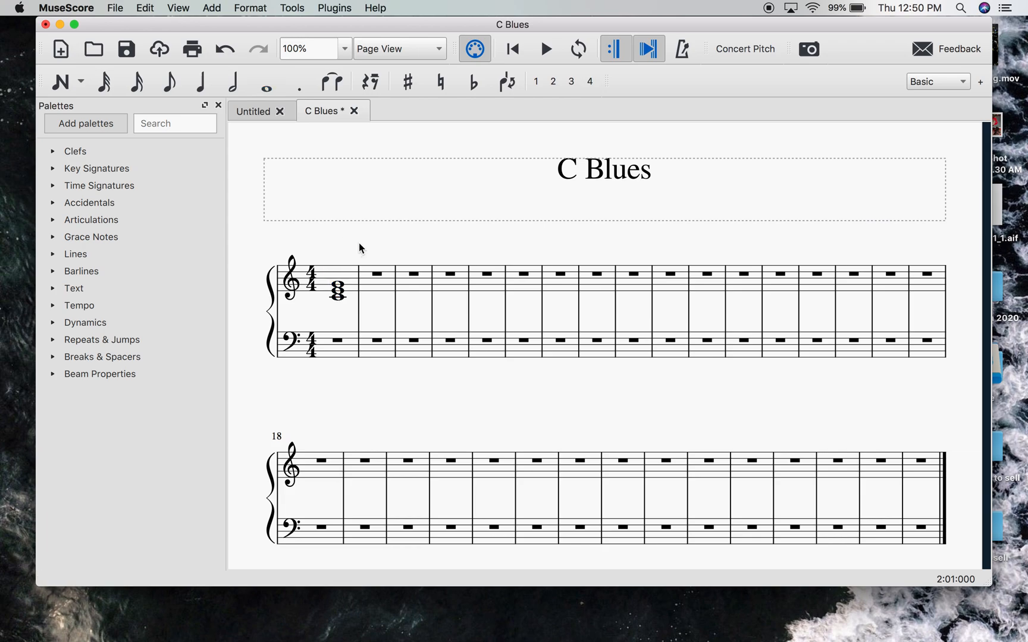
click(343, 278)
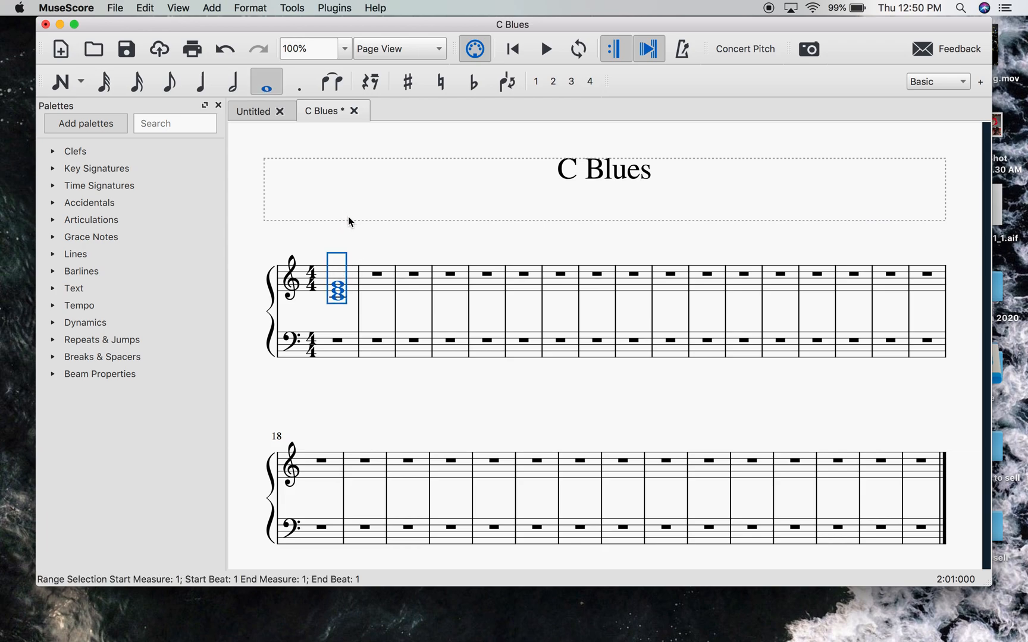
click(401, 243)
click(351, 274)
key(Right)
key(super+v)
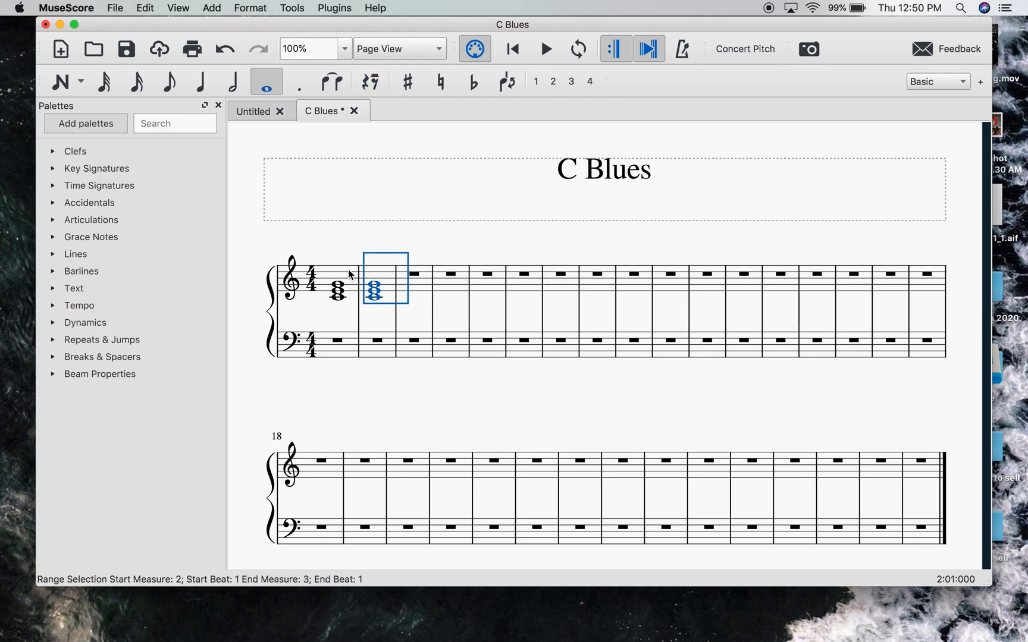
key(Right)
key(super+v)
key(Right)
key(super+v)
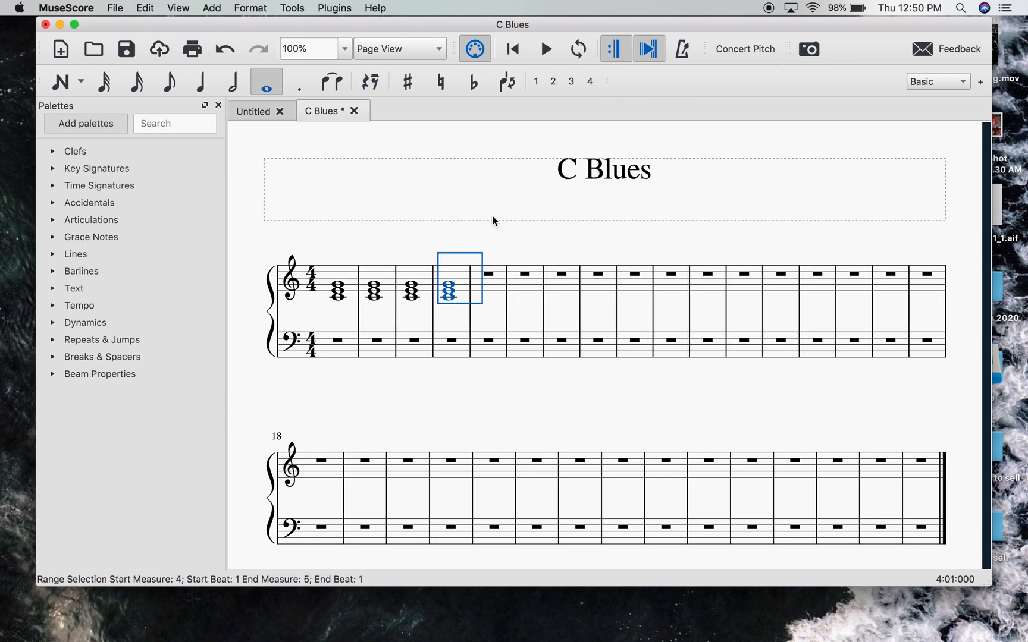
- Enter a whole-note F major chord (F4, A4, C5) in treble measure 5
click(266, 86)
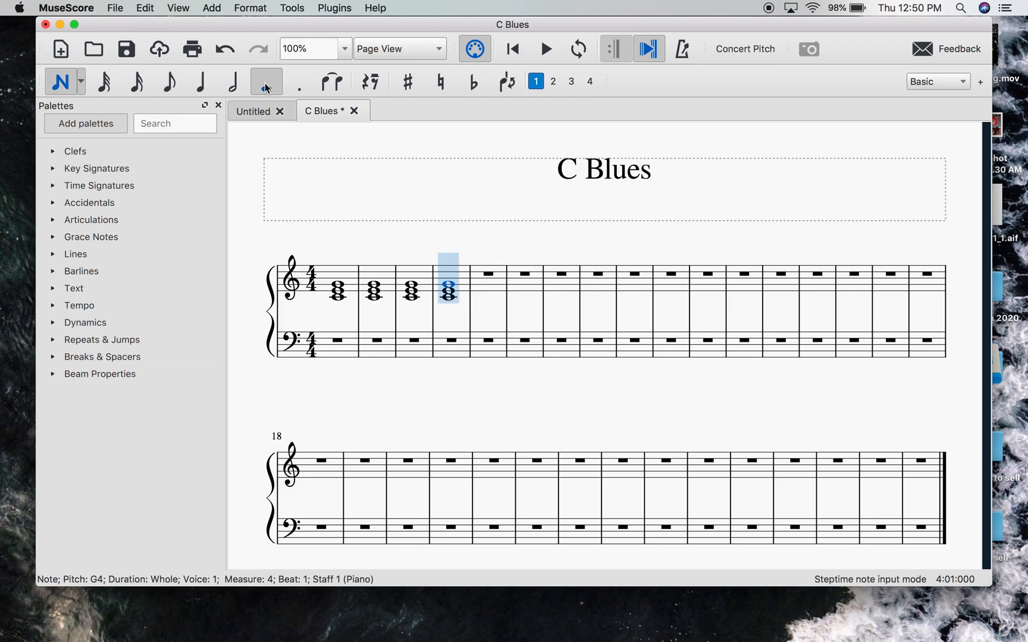
click(484, 287)
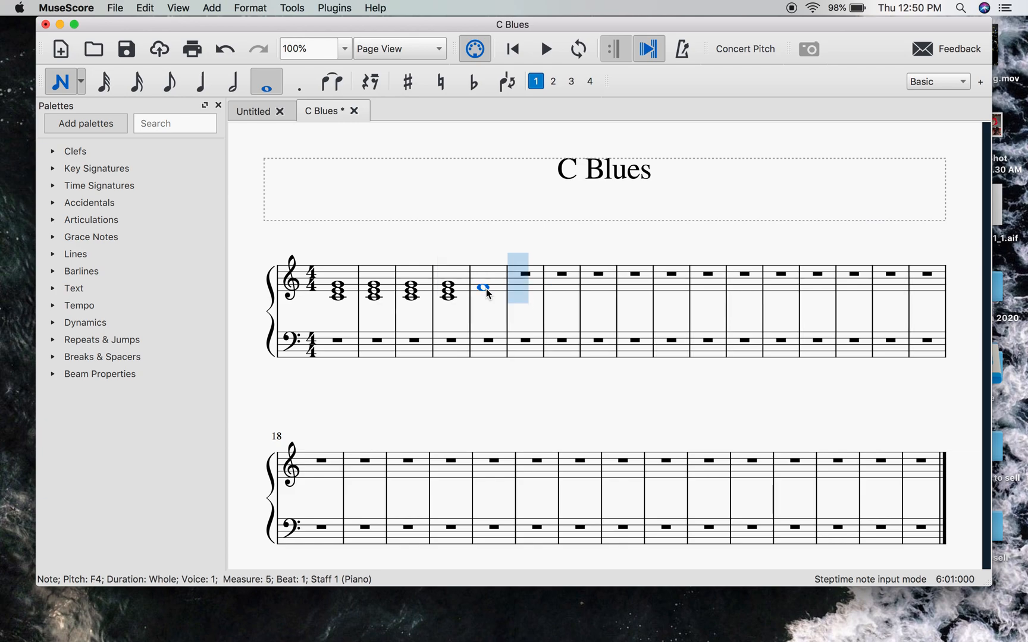
shift+click(486, 285)
shift+click(485, 280)
key(Escape)
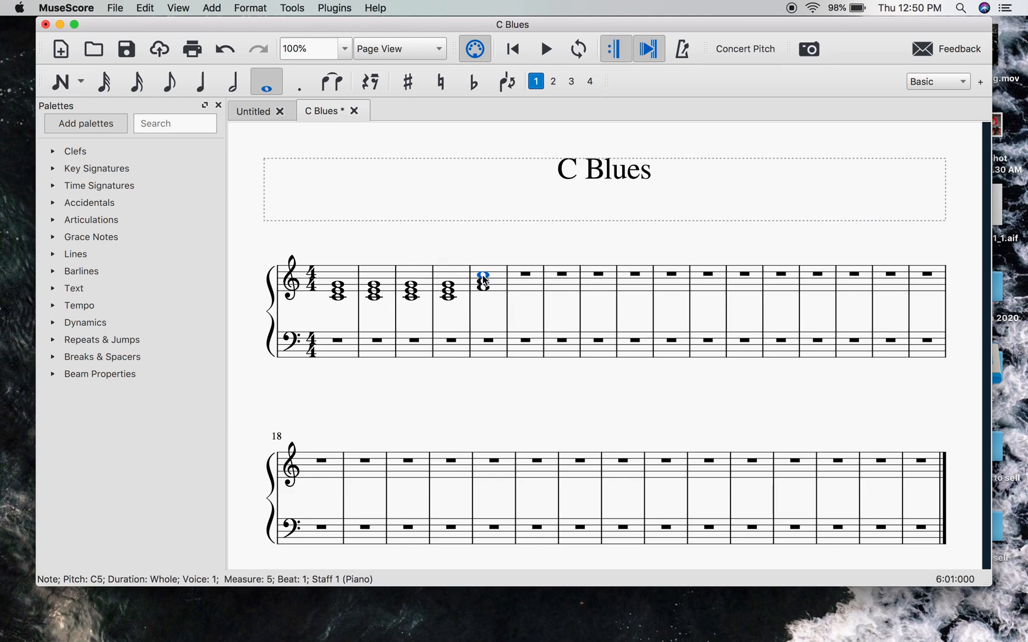
click(465, 241)
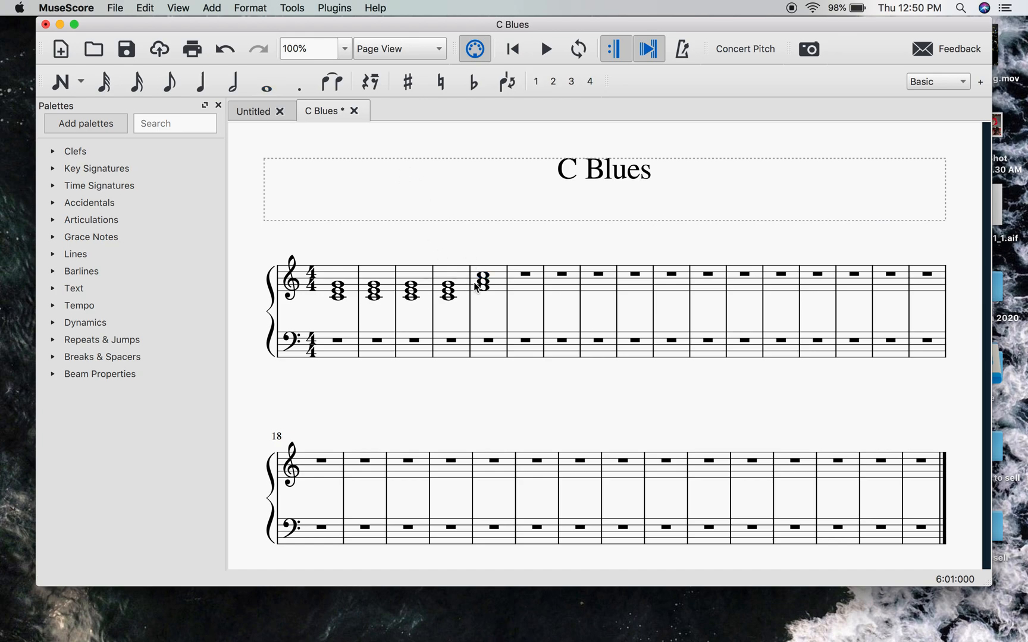
- Copy the F chord from treble measure 5 into measure 6
click(498, 289)
key(Right)
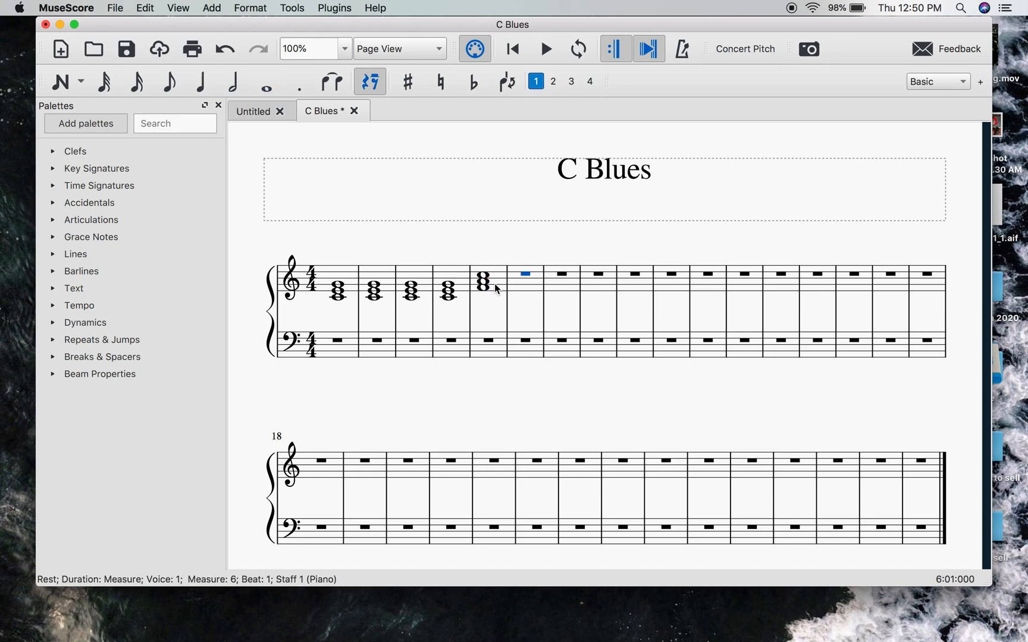
key(ctrl+v)
click(466, 245)
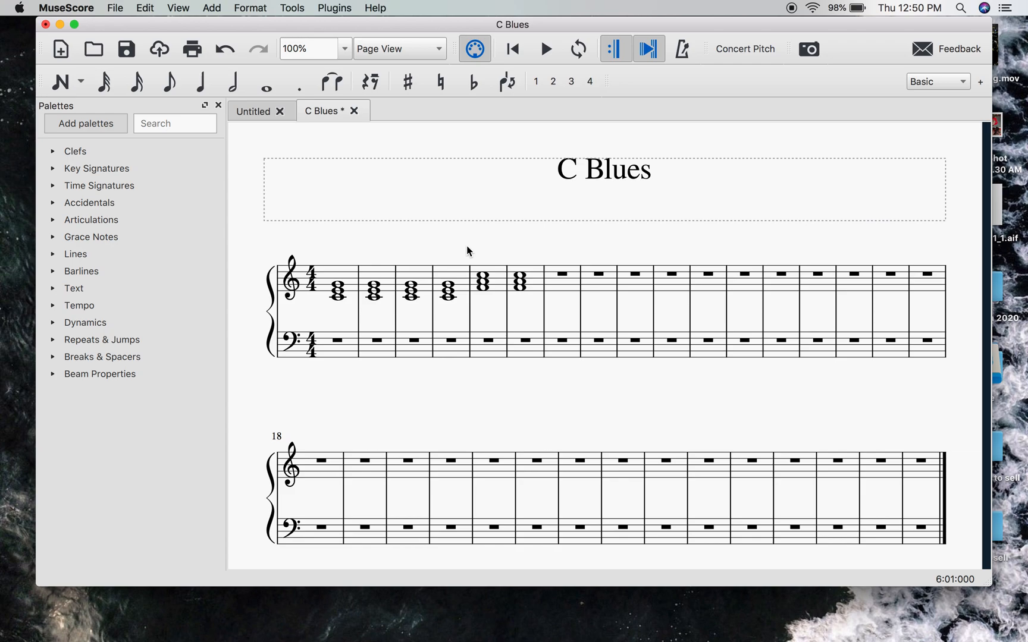
- Copy the two C chords from treble measures 1 and 2 into measures 7 and 8
click(343, 274)
shift+click(379, 274)
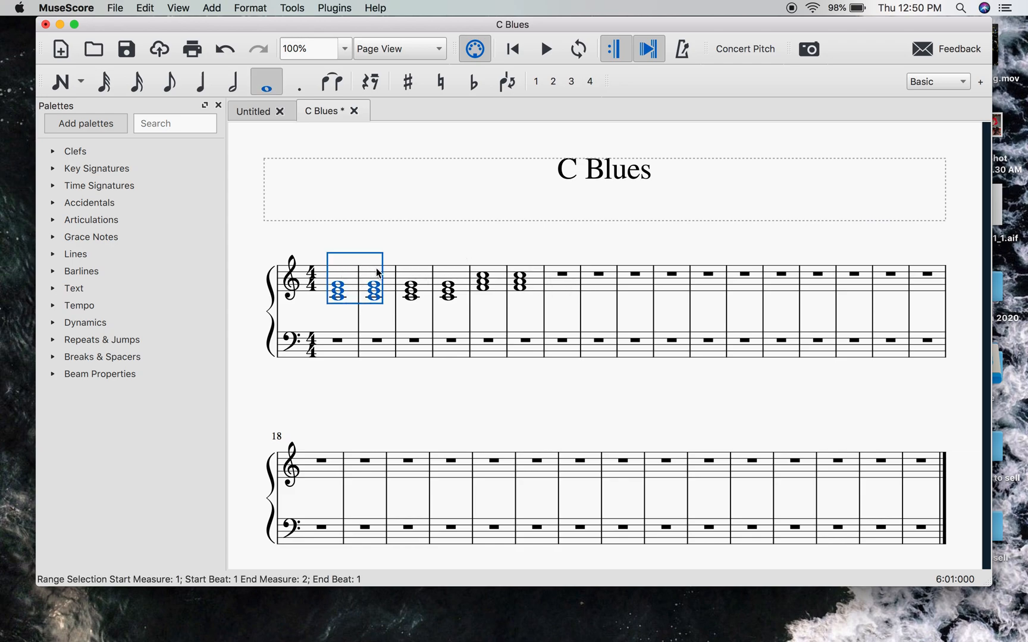
key(ctrl+c)
click(562, 288)
key(ctrl+v)
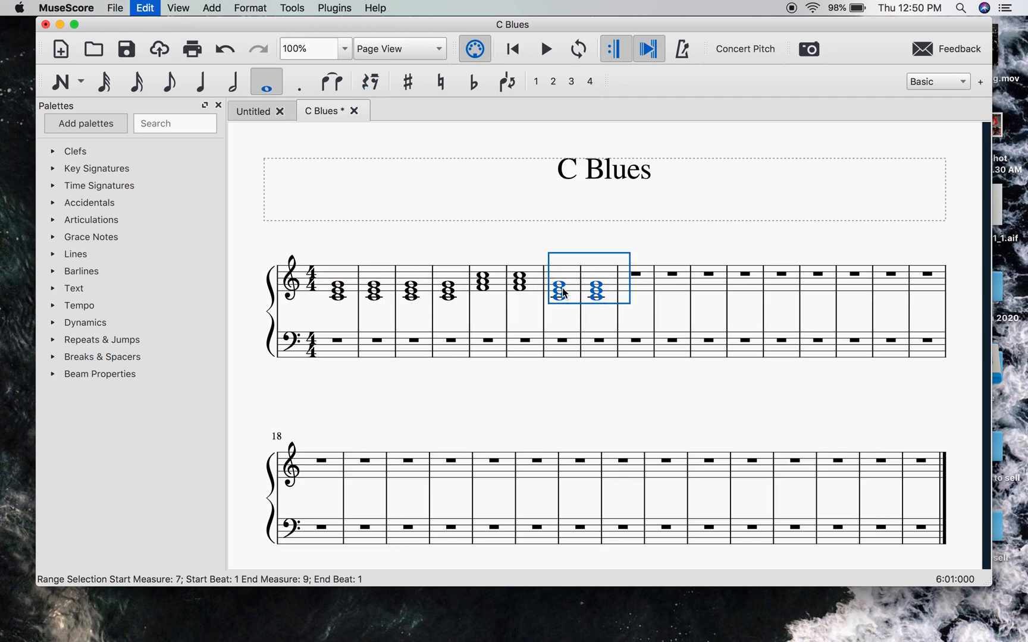
click(649, 243)
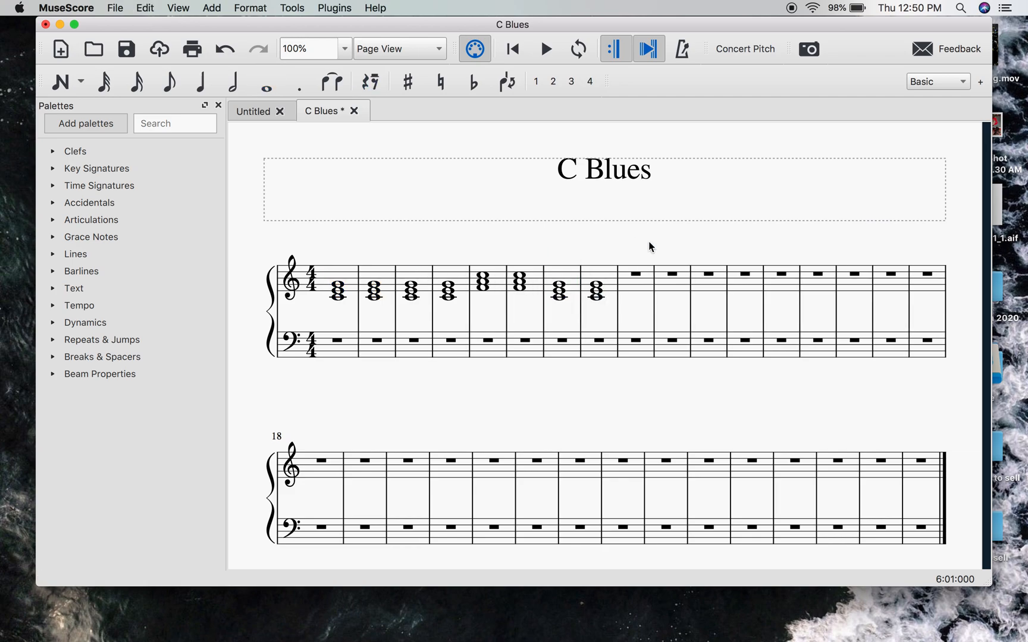
- Enter a whole-note G major chord (G4, B4, D5) in treble measure 9
click(271, 86)
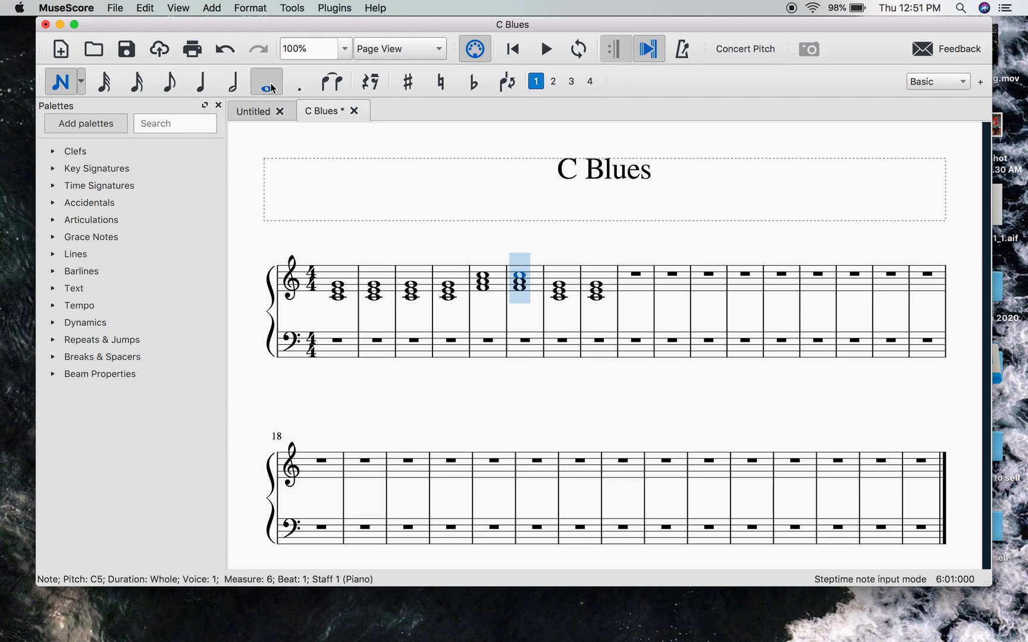
click(646, 288)
shift+click(632, 276)
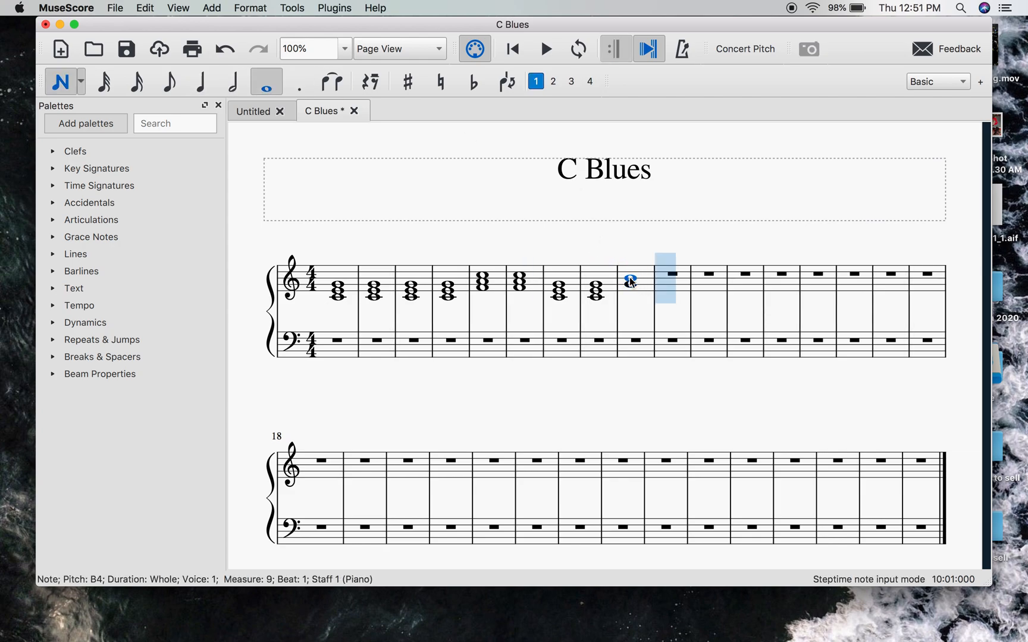
shift+click(630, 271)
key(Escape)
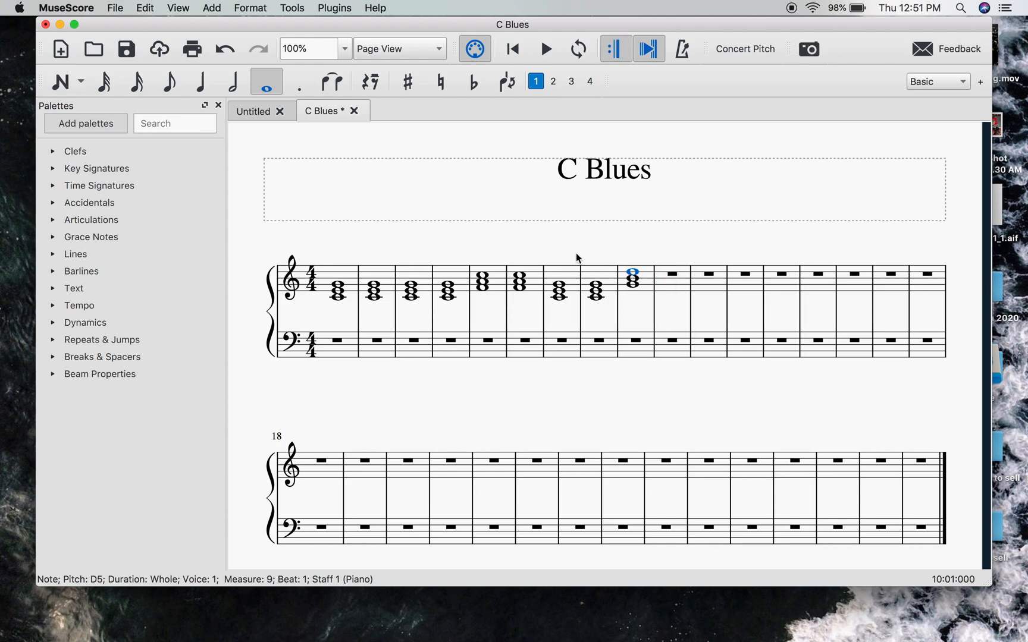
- Copy the F chord from treble measure 5 into measure 10
click(497, 273)
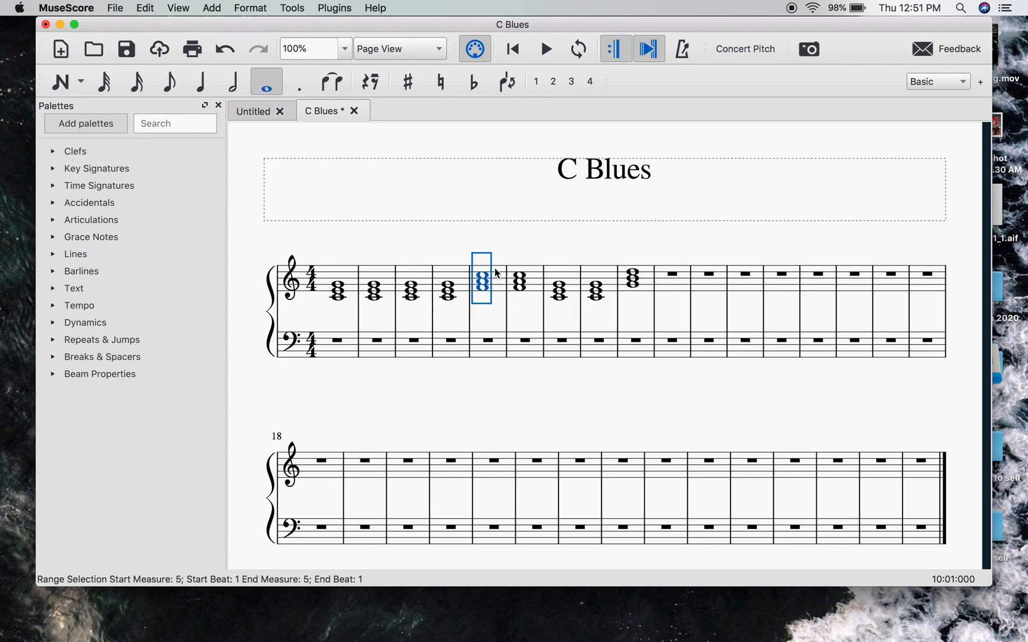
click(672, 287)
key(super+v)
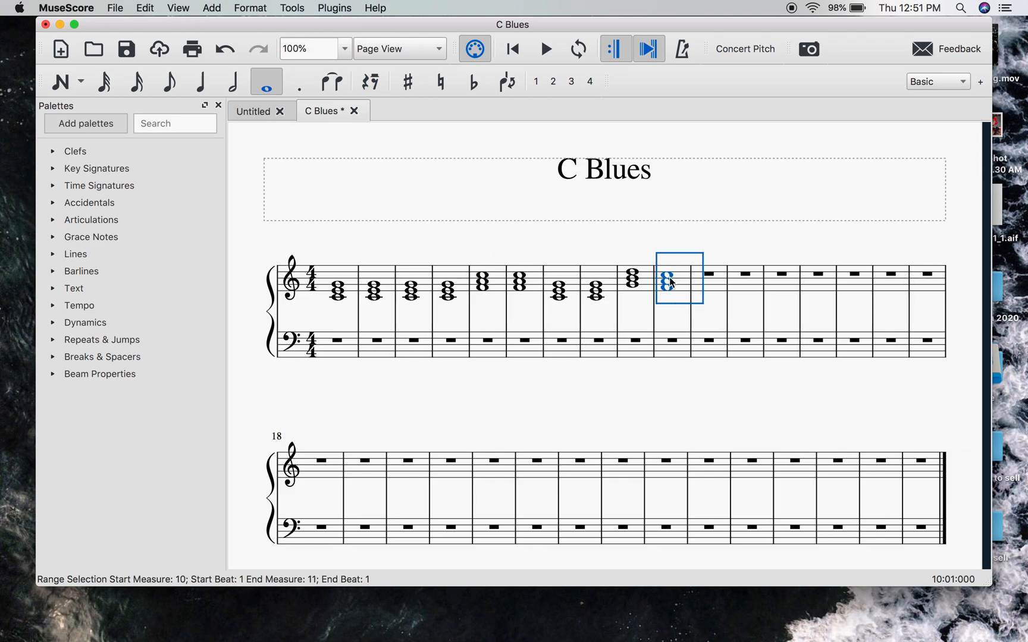
click(634, 252)
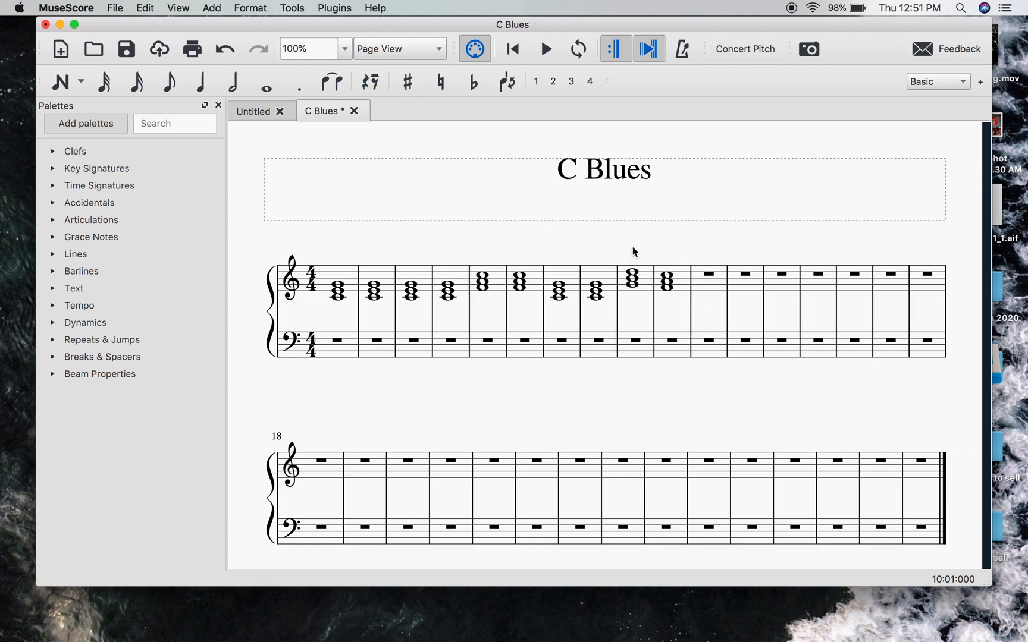
- Copy the C chord from treble measure 8 into measure 11
click(609, 275)
key(super+c)
click(708, 288)
key(super+v)
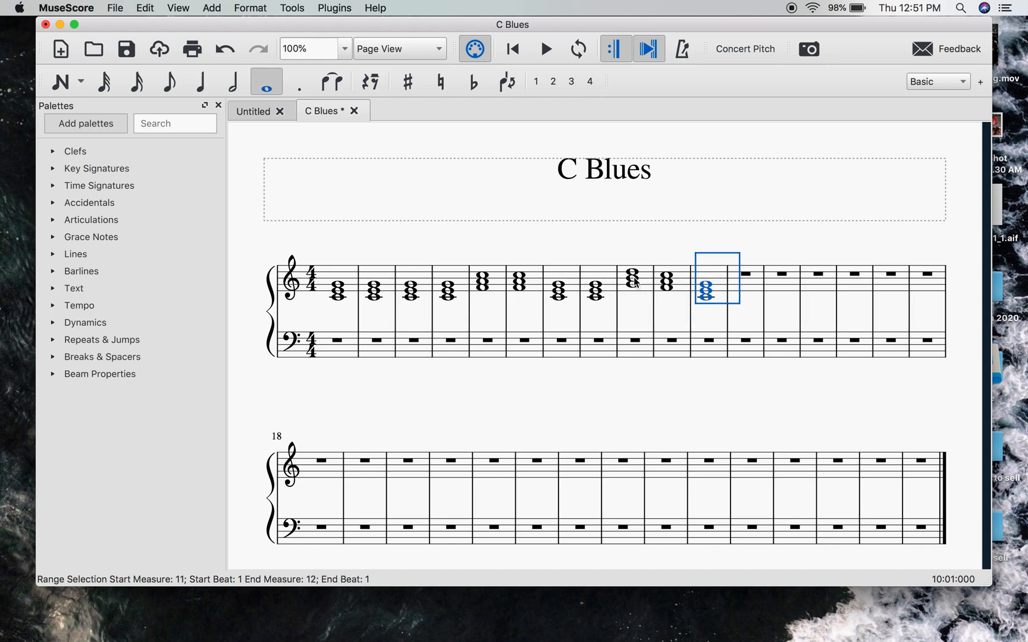
- Copy the G chord from treble measure 9 into measure 12
click(650, 292)
key(super+c)
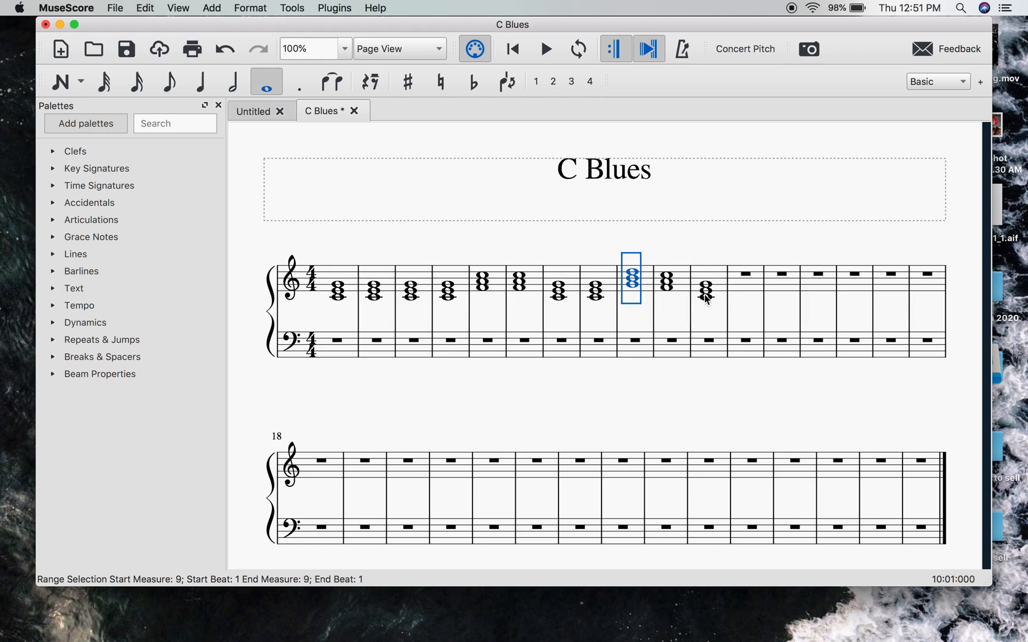
click(742, 288)
key(super+v)
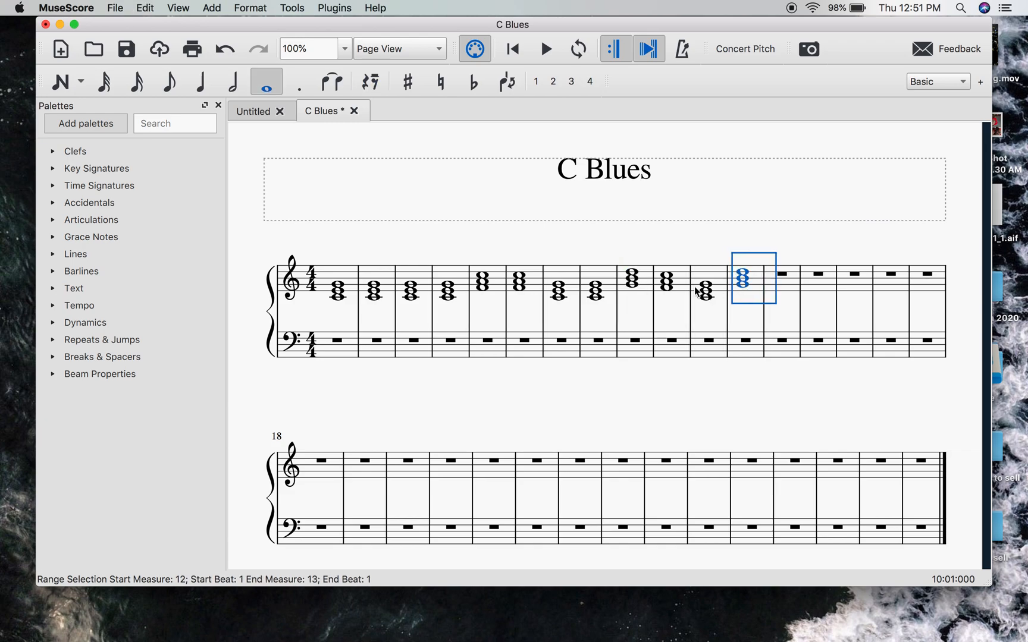
- Step through the treble chords from measure 1 to measure 12 to review the progression, and clear the selection
click(326, 255)
click(339, 286)
key(Right)
key(Right)
key(Right)
key(Right)
key(Right)
key(Right)
key(Right)
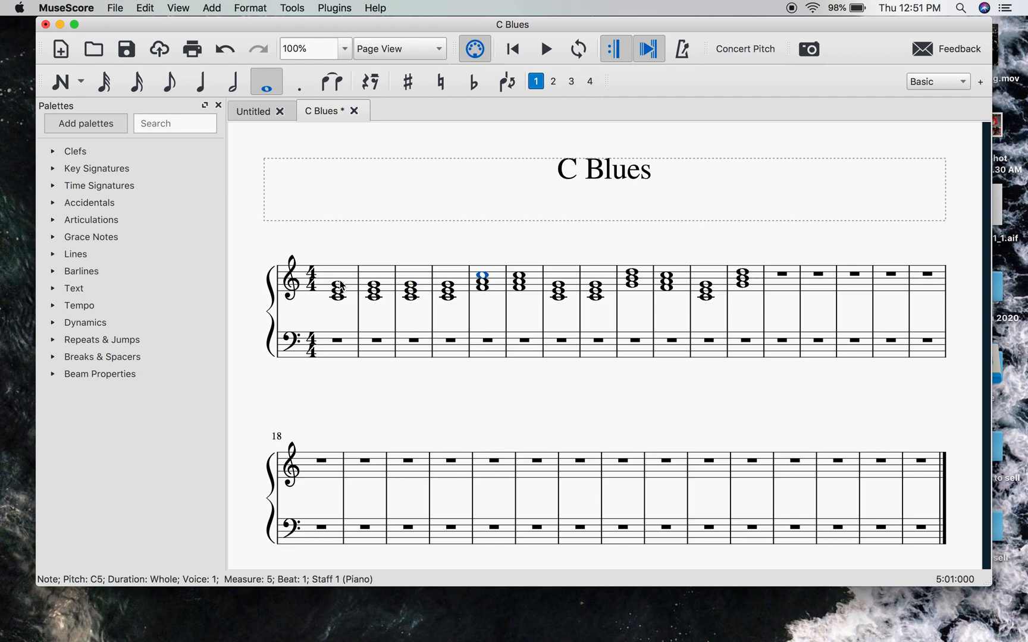
key(Right)
key(Right)
key(Right)
key(Right)
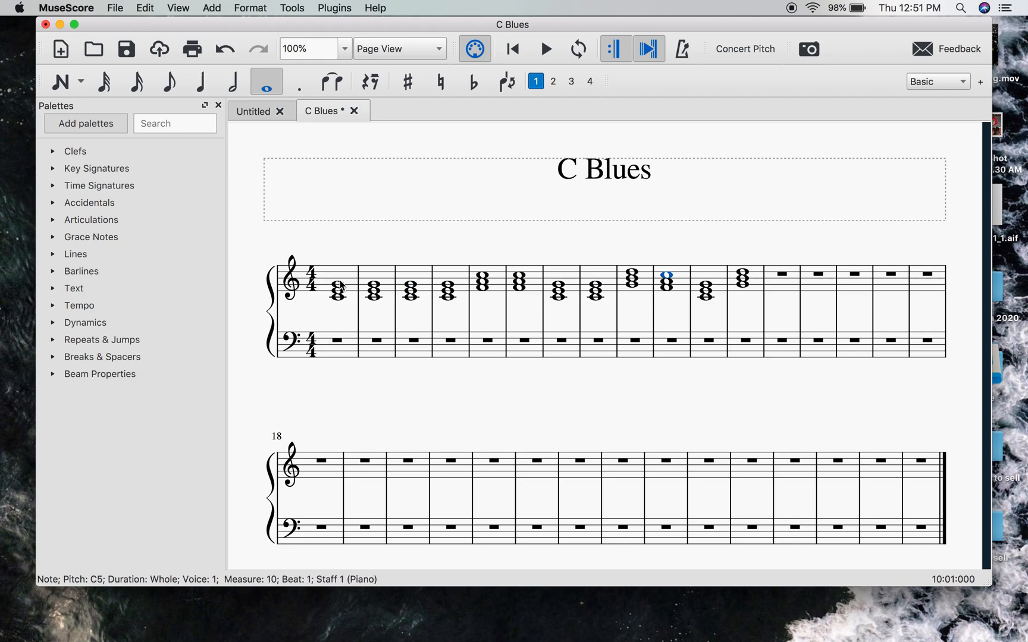
click(329, 243)
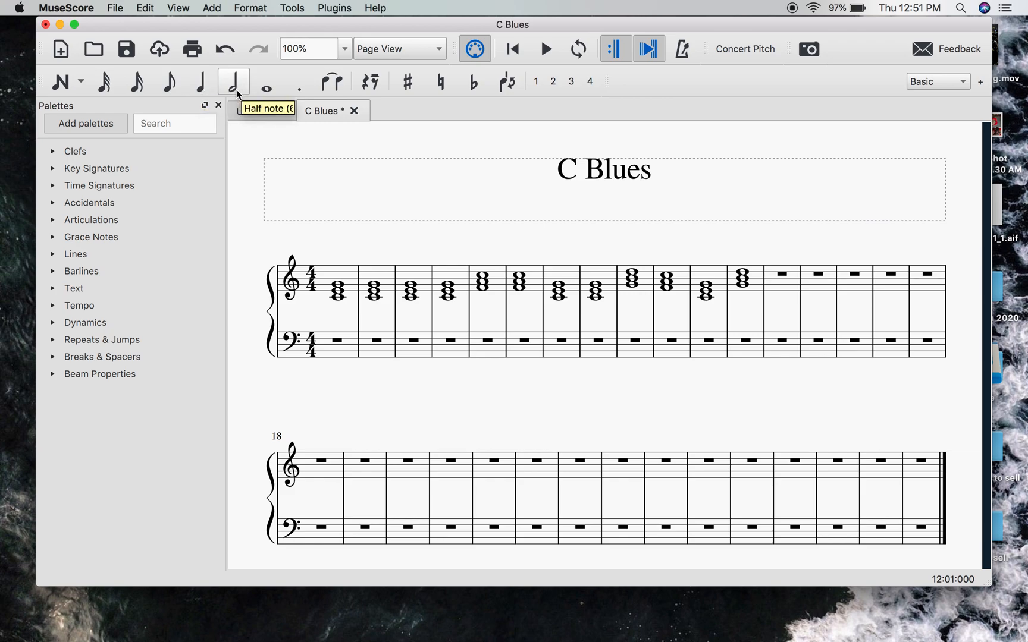
- Enter the quarter notes C3, E3, G3 and A3 in measure 1 of the bass staff
click(201, 82)
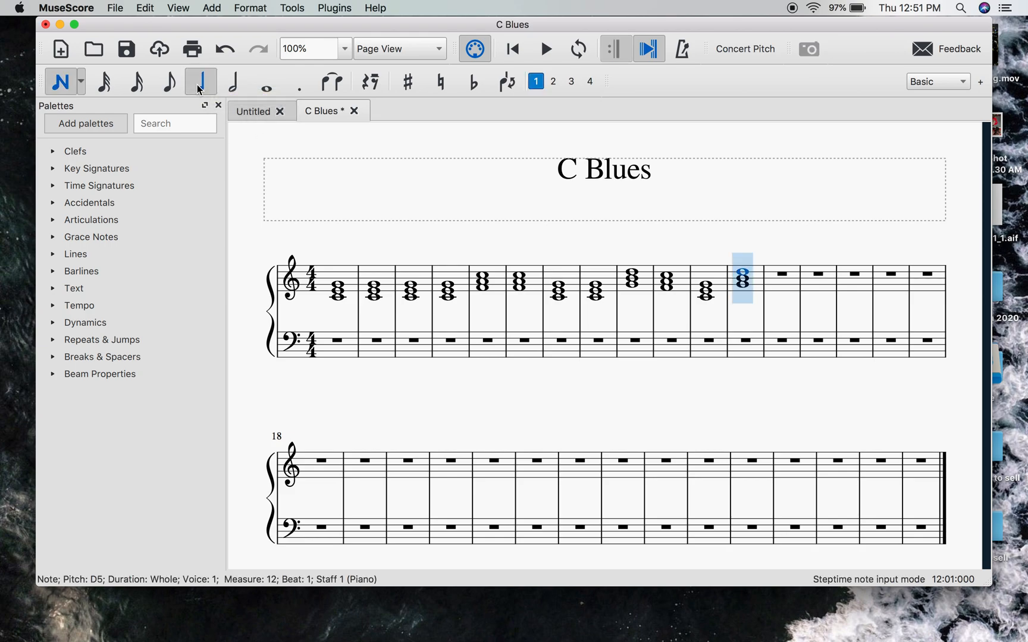
click(315, 350)
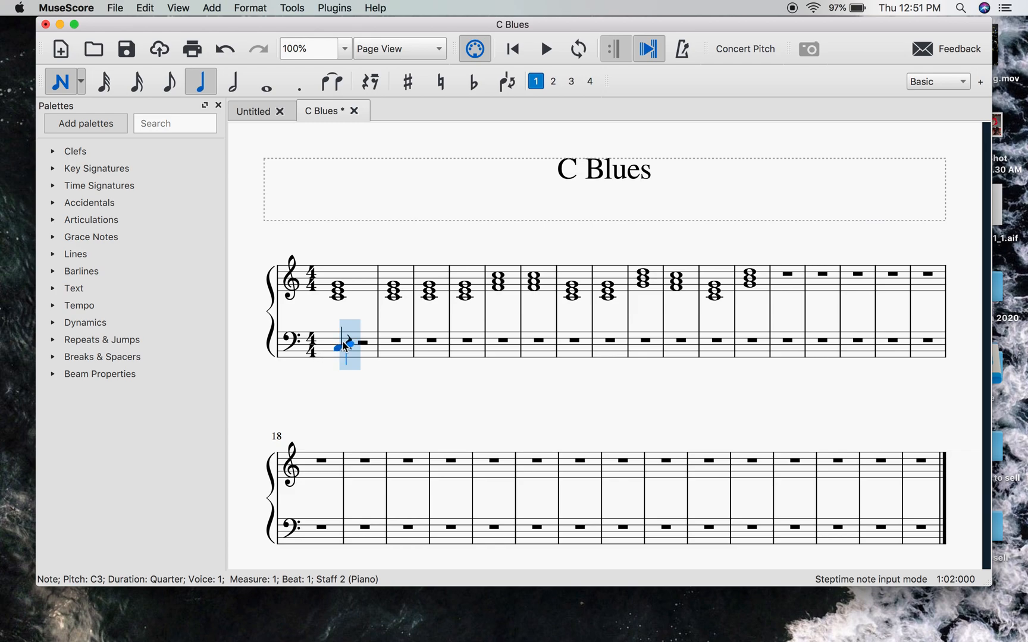
click(351, 342)
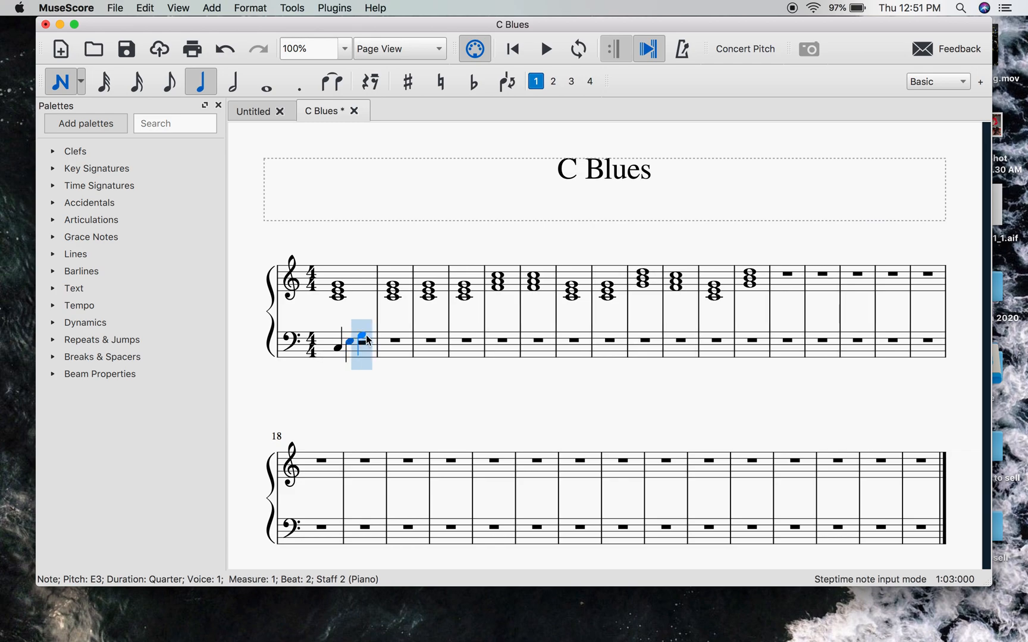
click(365, 336)
click(379, 334)
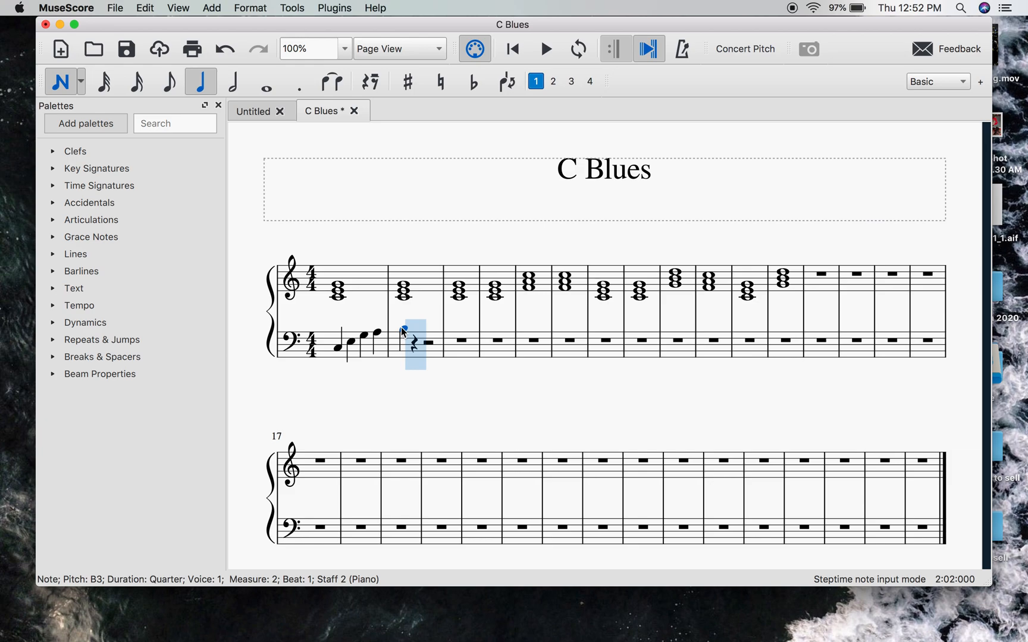
- Flatten the B3 on beat 1 of bass measure 2 and complete the measure with quarter notes A3, G3 and E3
key(Escape)
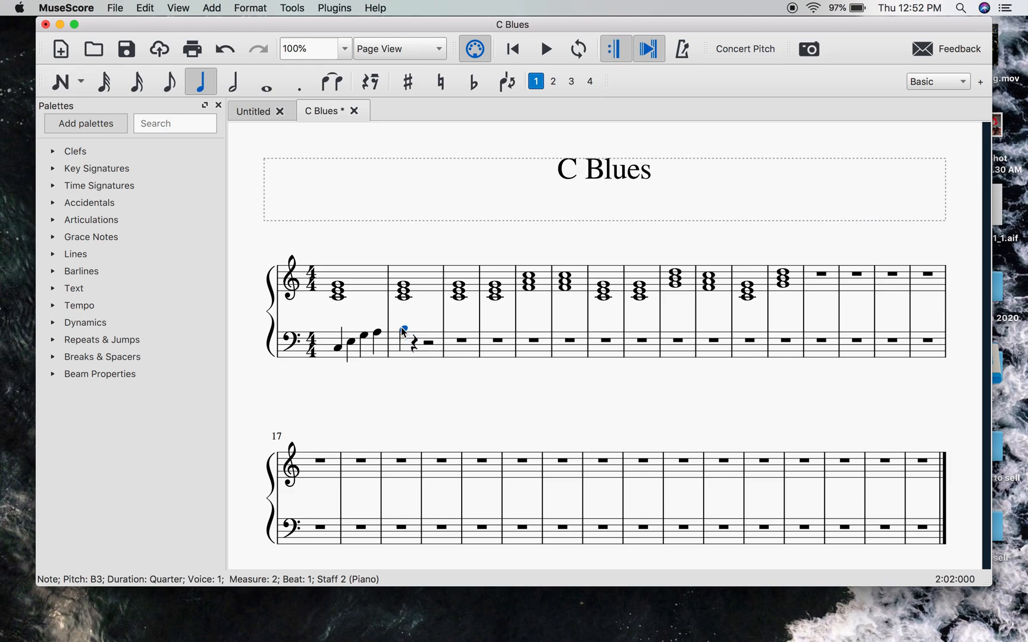
click(474, 83)
key(Escape)
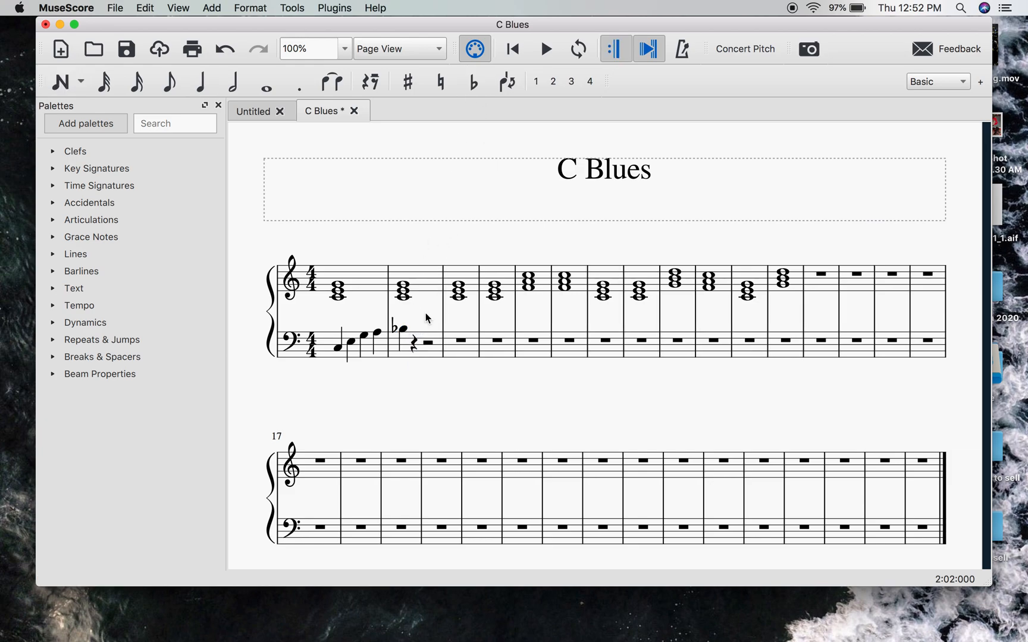
click(203, 83)
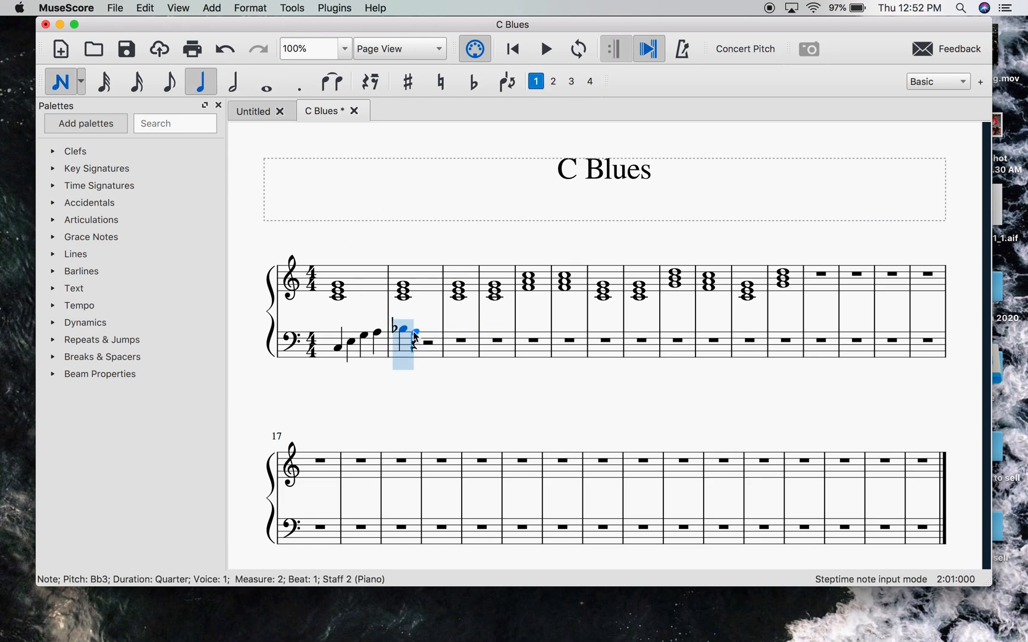
click(414, 331)
click(429, 336)
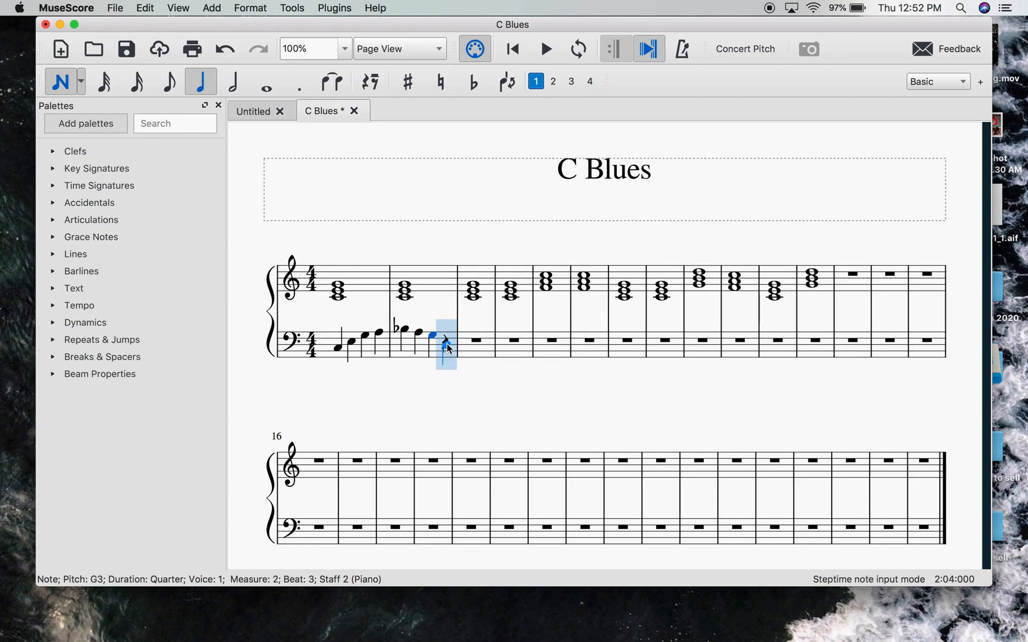
click(446, 343)
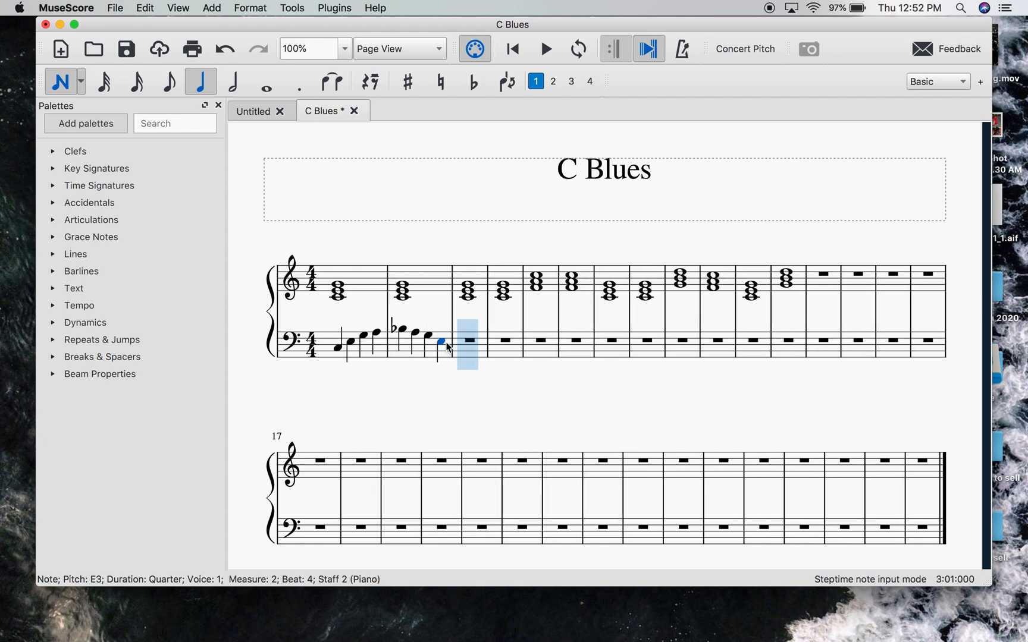
key(Escape)
- Play the score back from the beginning to hear the walking bass line under the chords, then stop playback
click(337, 347)
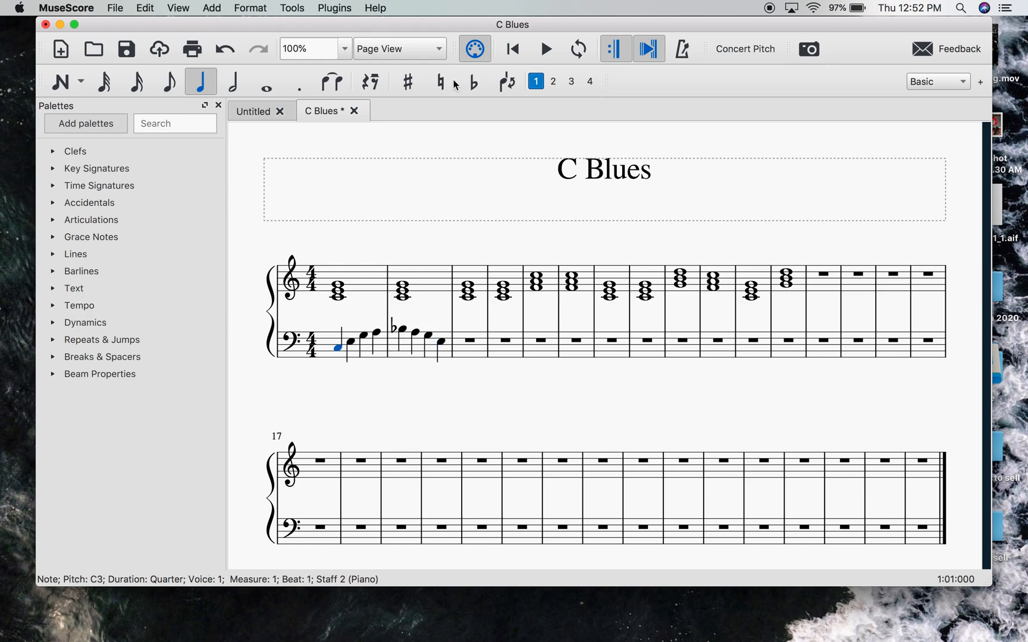
click(513, 49)
click(546, 50)
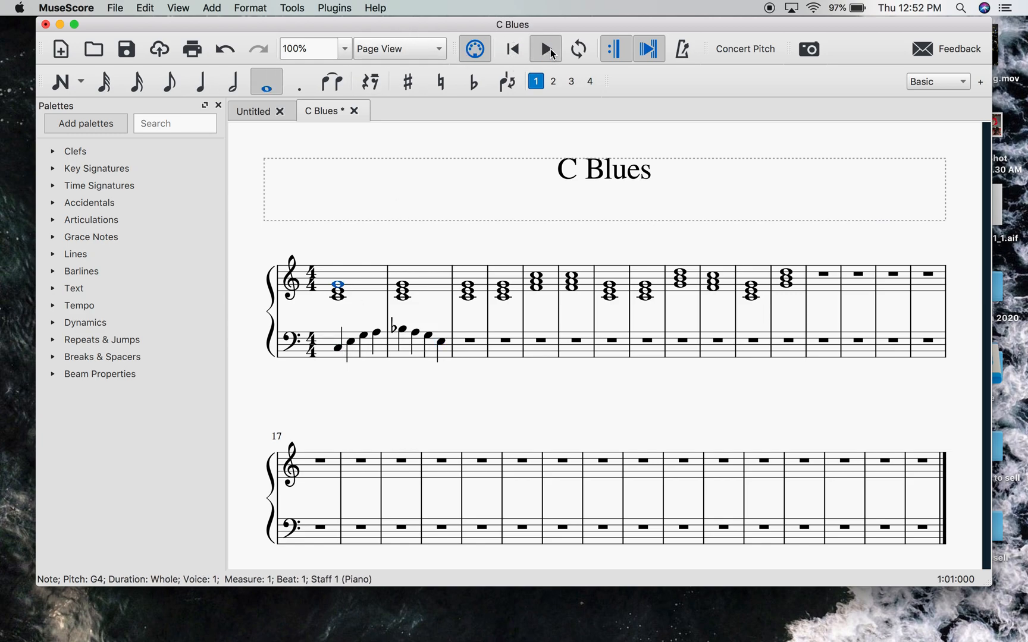
key(XF86AudioRaiseVolume)
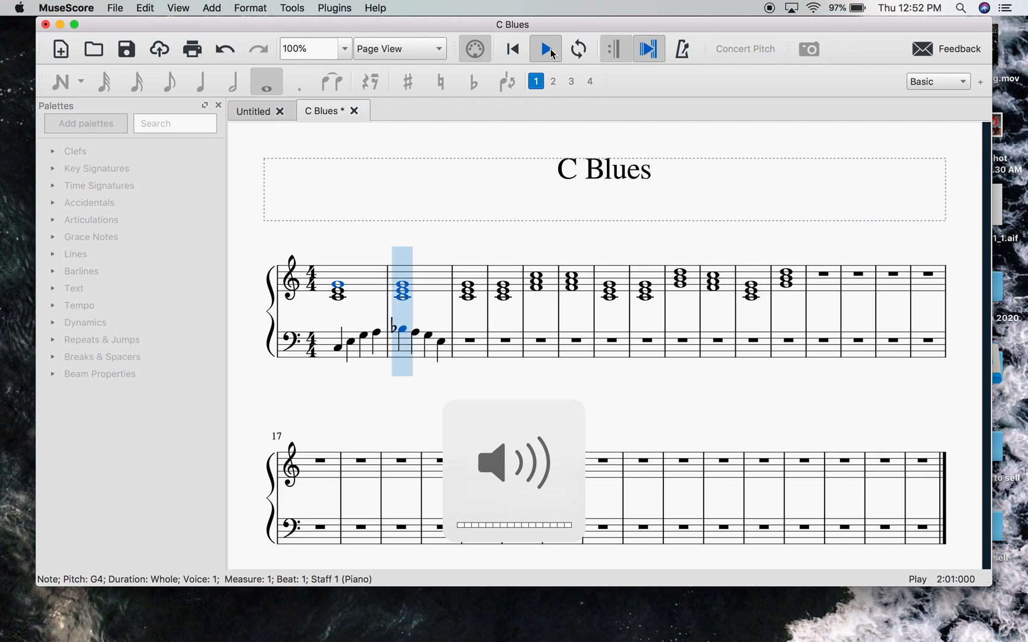
click(553, 54)
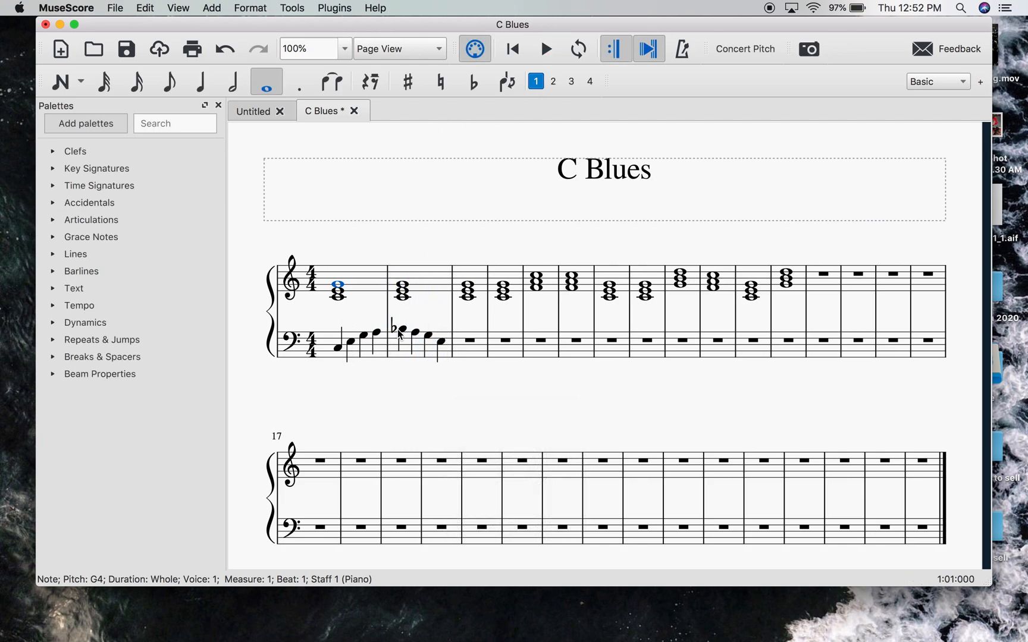
- Copy the bass line of measures 1–2 into bass measures 3–4 and clear the selection
click(329, 341)
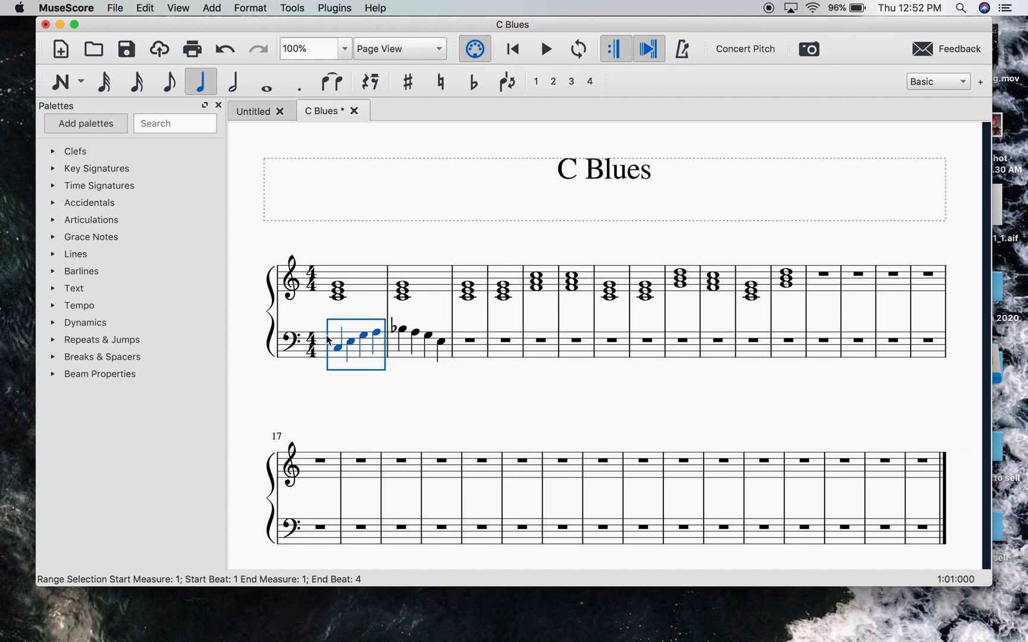
shift+click(442, 356)
key(super+c)
click(473, 356)
key(super+v)
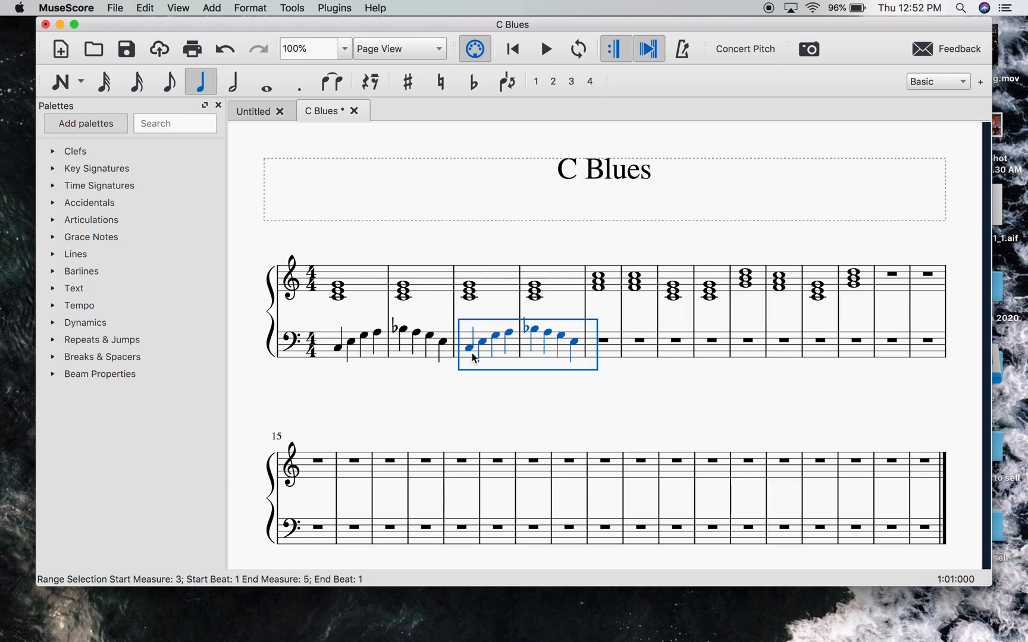
click(495, 386)
- Enter the quarter notes F3, A3, C4 and D4 in measure 5 of the bass staff
scroll(625, 377, right, 3)
scroll(626, 377, up, 1)
scroll(626, 377, left, 1)
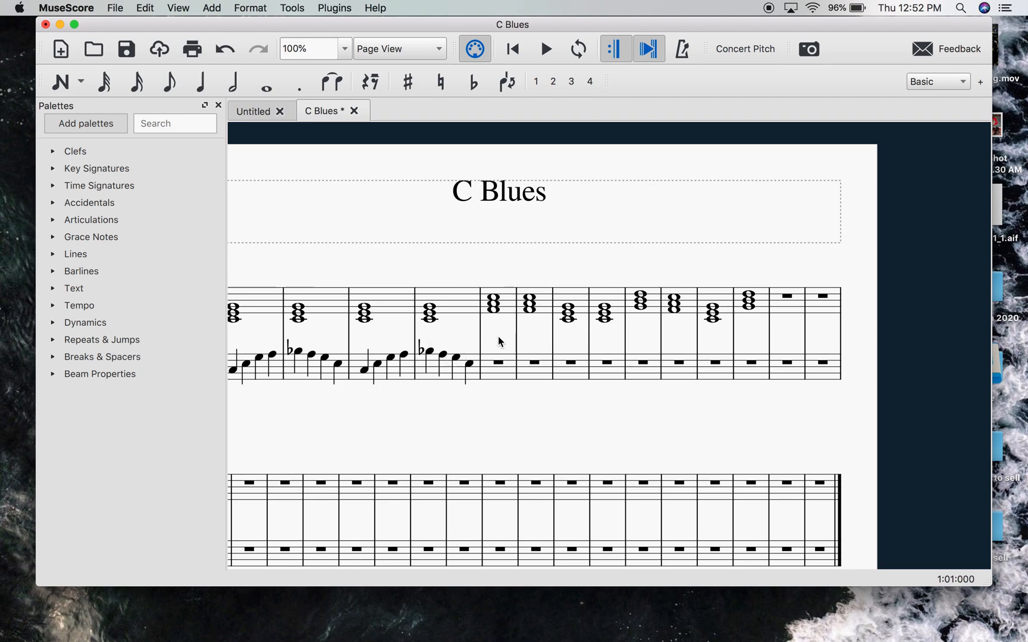
click(202, 84)
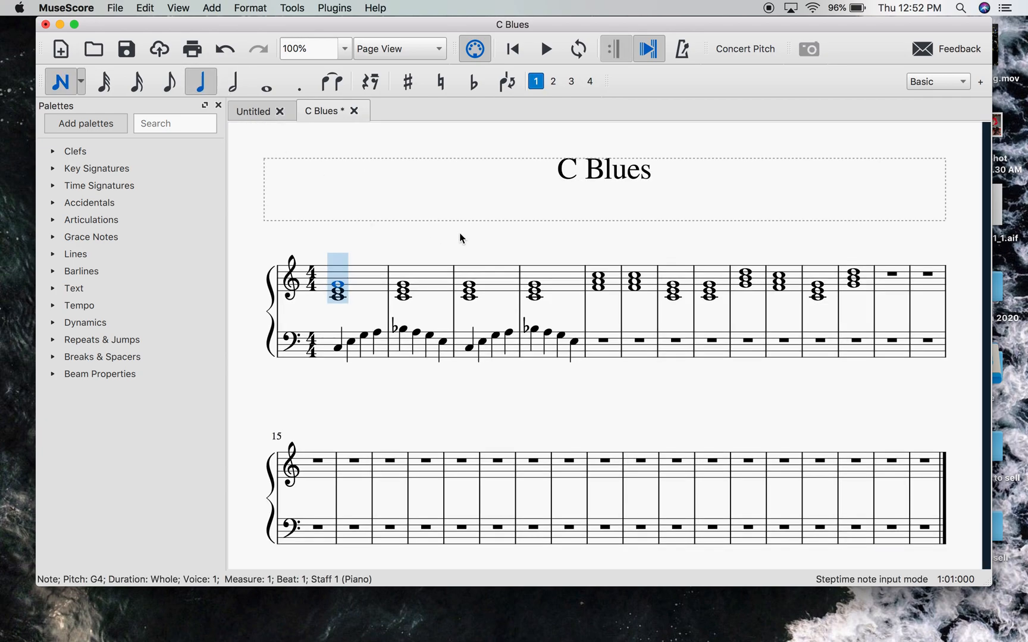
click(600, 338)
click(615, 332)
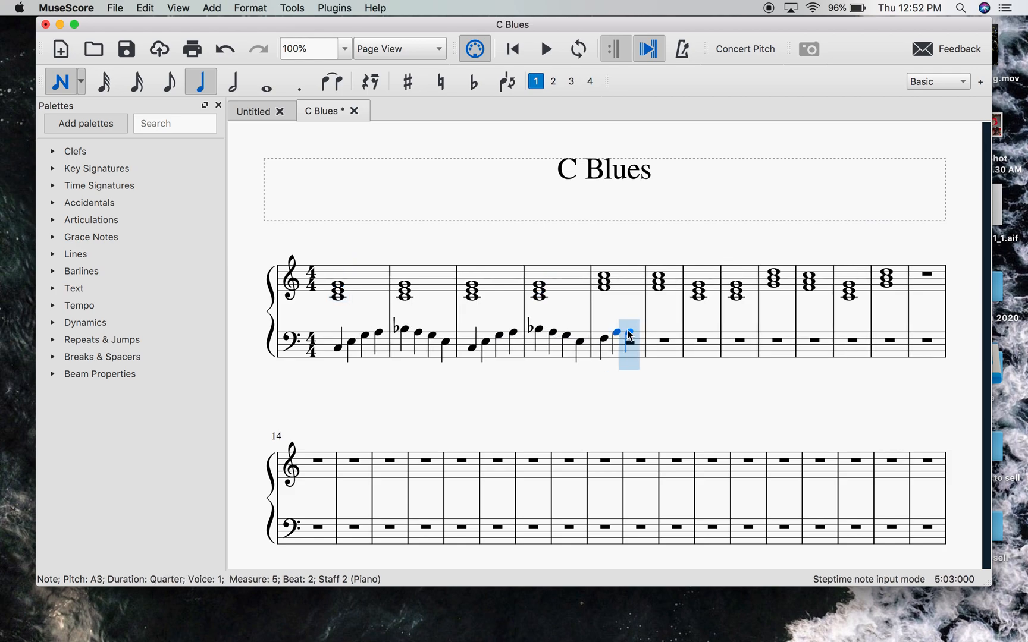
click(628, 325)
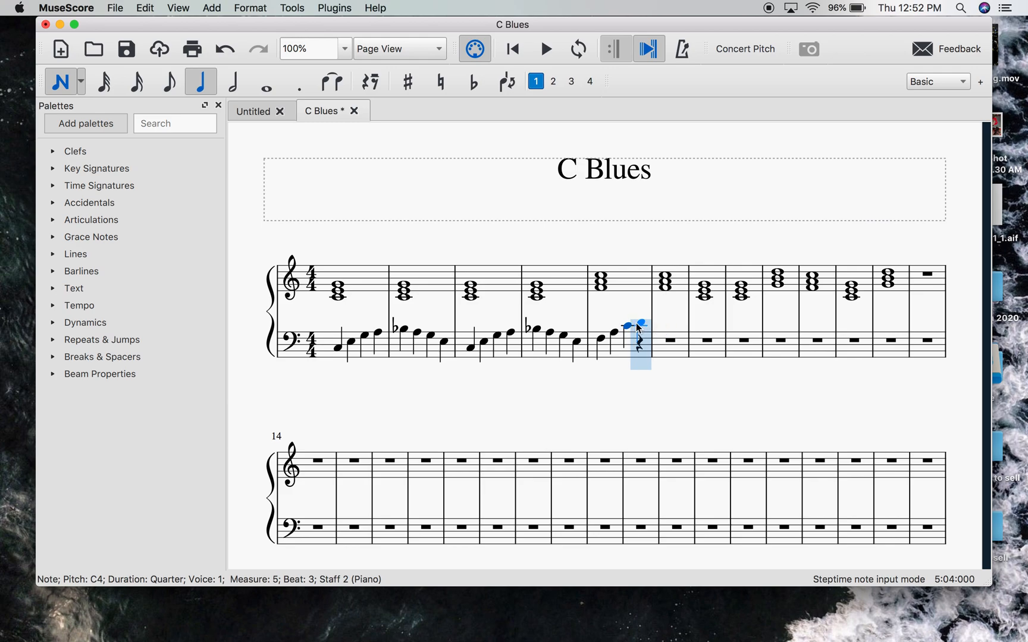
click(643, 322)
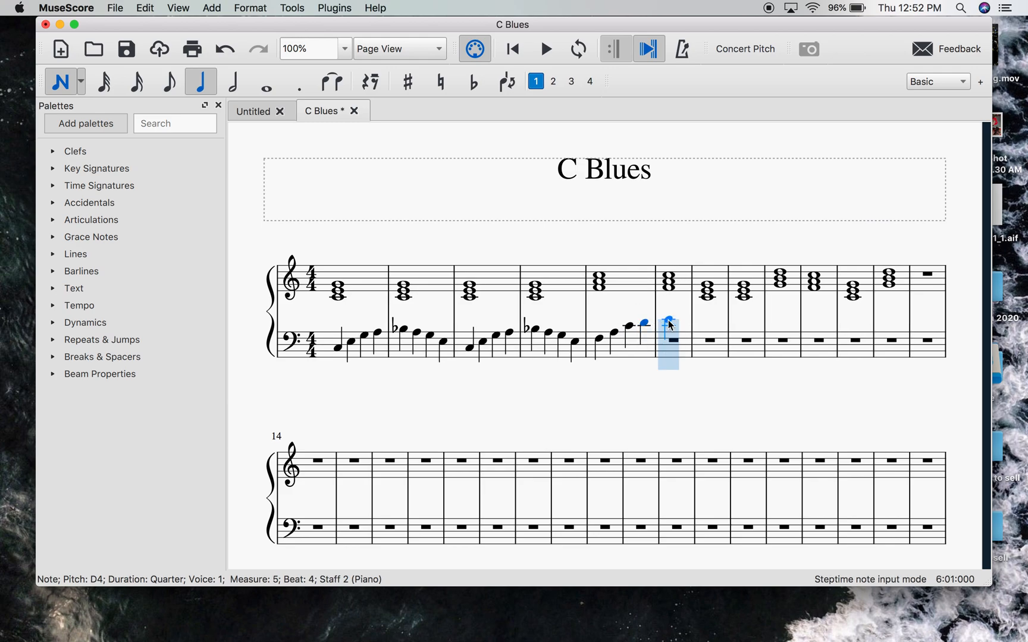
- Fill bass measure 6 with the quarter notes E-flat 4, D4, C4 and A3, and leave note input
click(670, 325)
key(Escape)
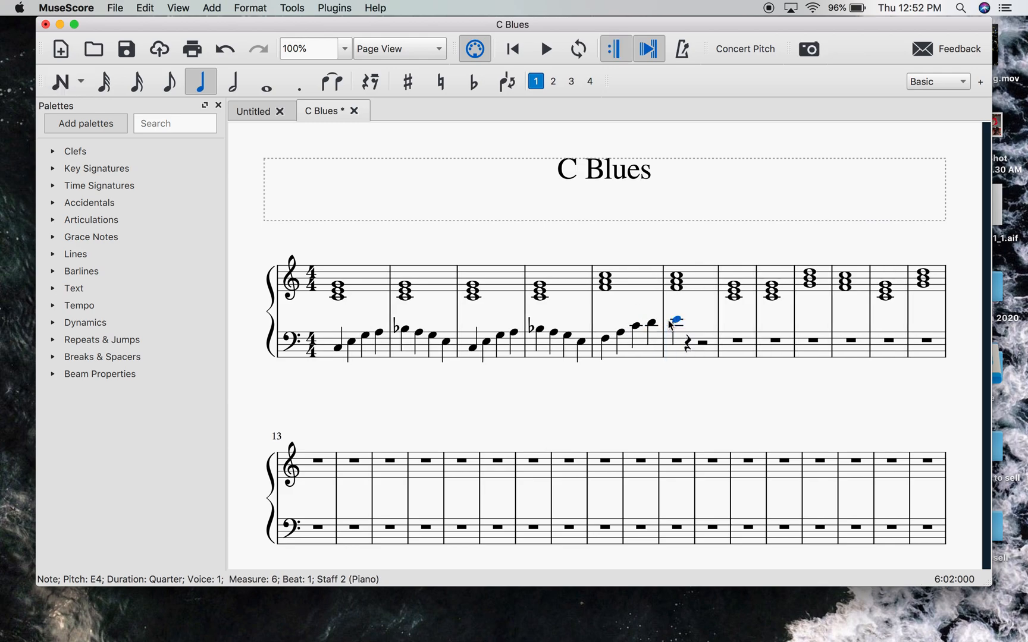
click(476, 85)
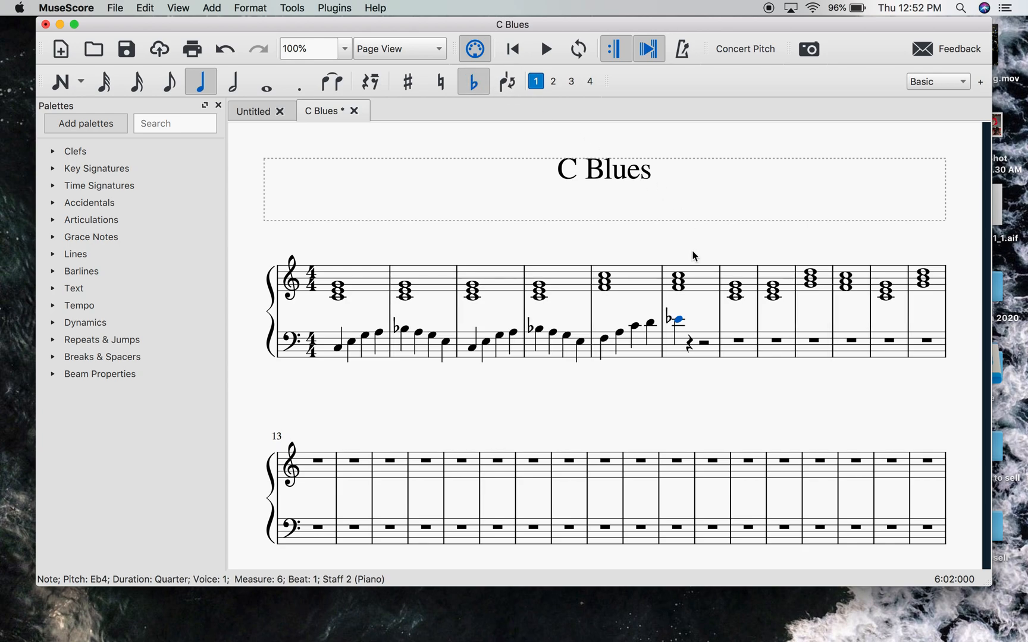
click(701, 305)
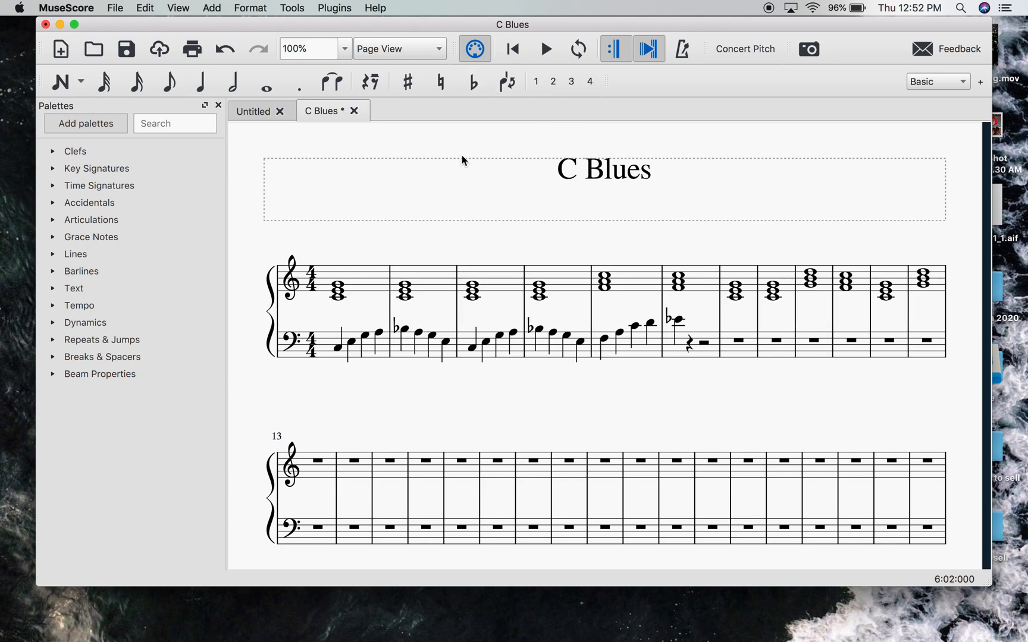
click(196, 92)
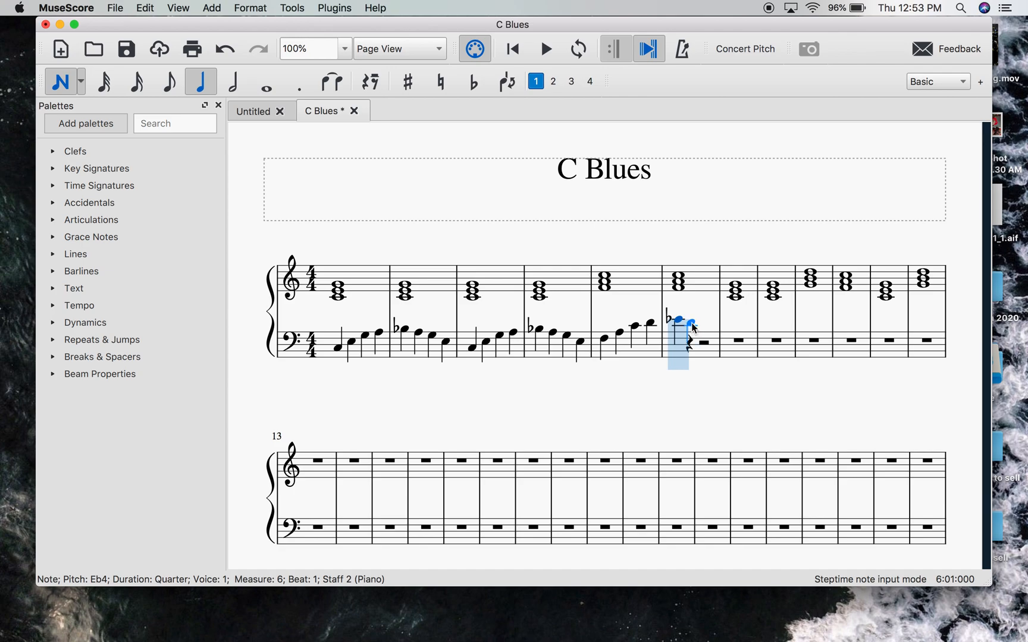
click(695, 327)
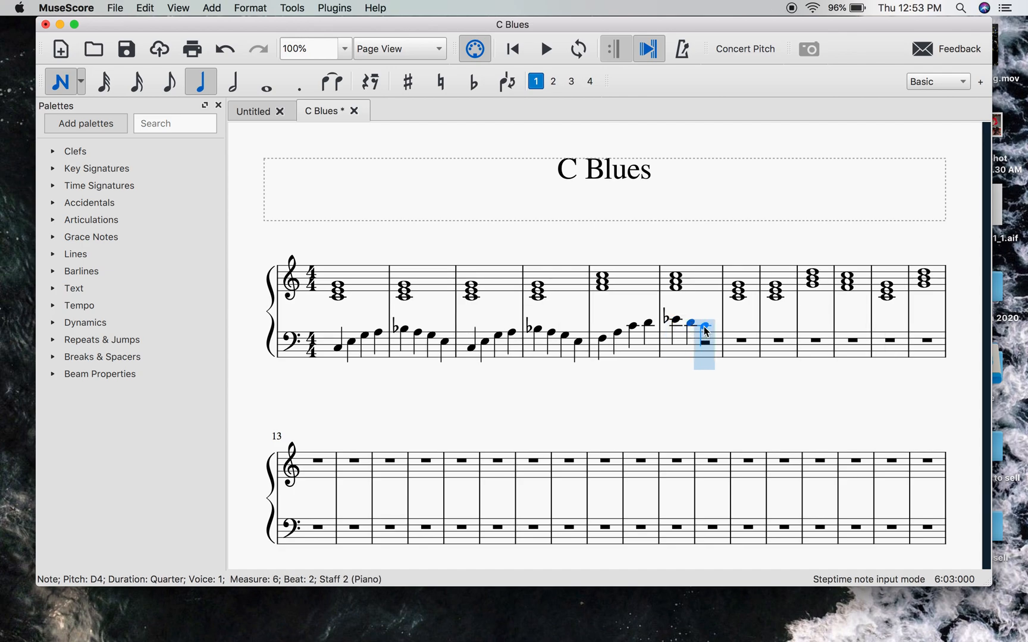
click(703, 328)
click(717, 334)
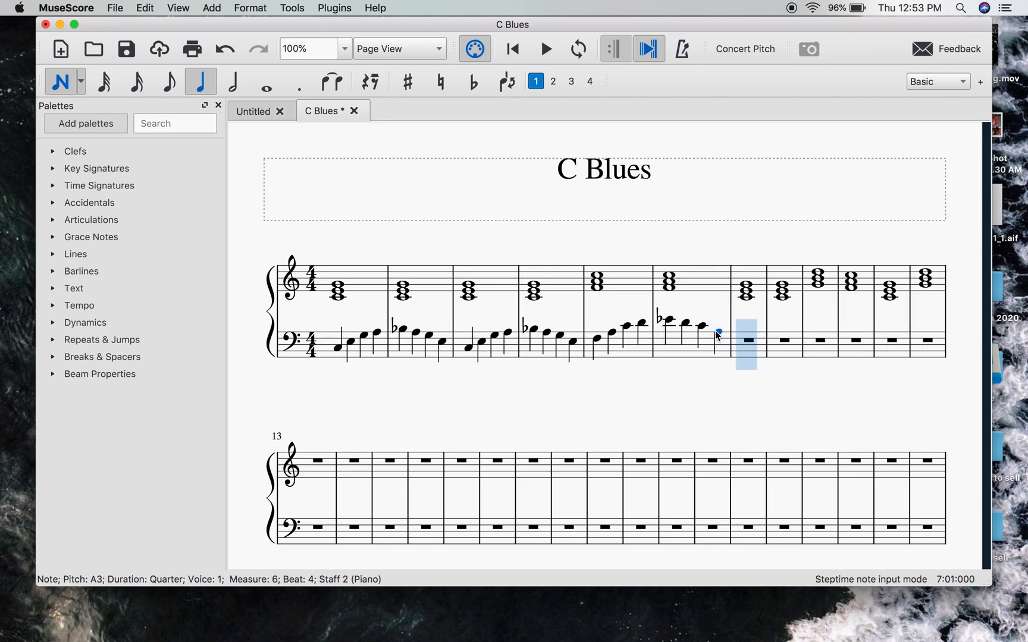
key(Escape)
key(Escape)
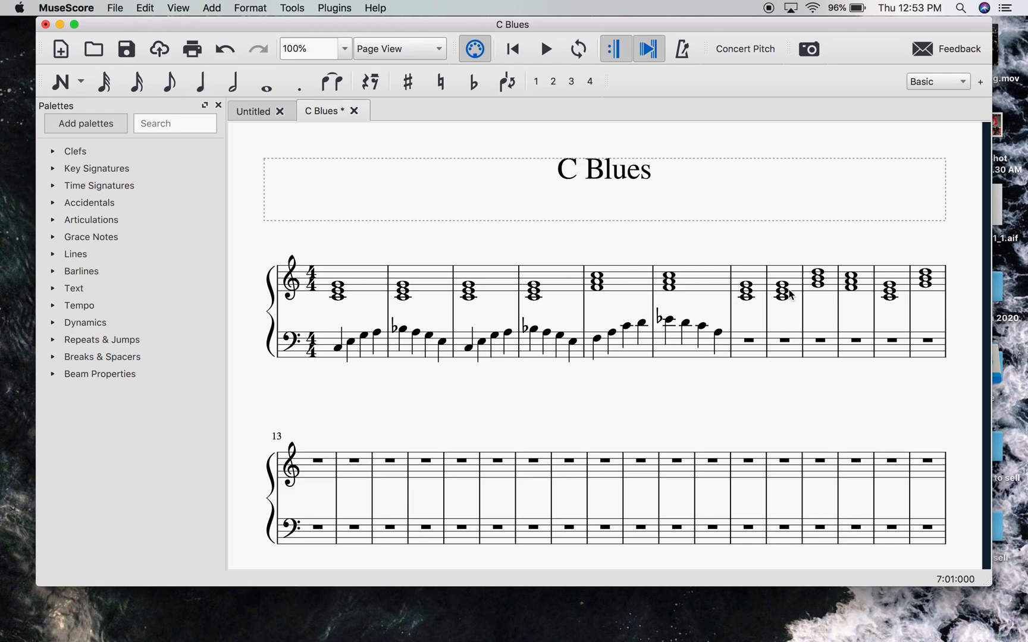
- Copy the bass line of measures 1–2 into bass measures 7–8 and clear the selection
click(383, 355)
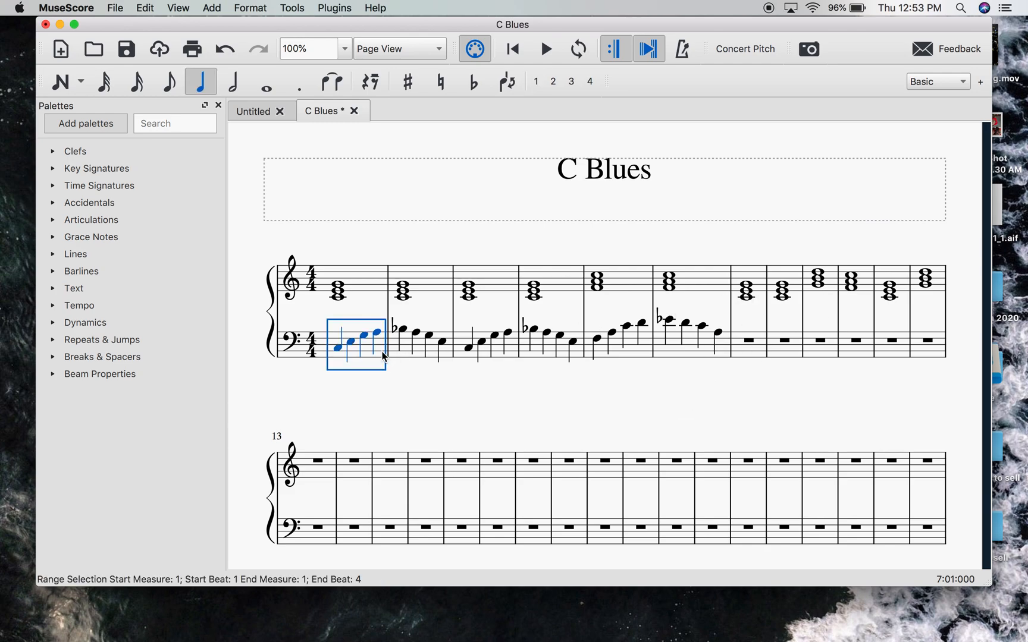
shift+click(450, 357)
key(ctrl+c)
click(744, 351)
key(ctrl+v)
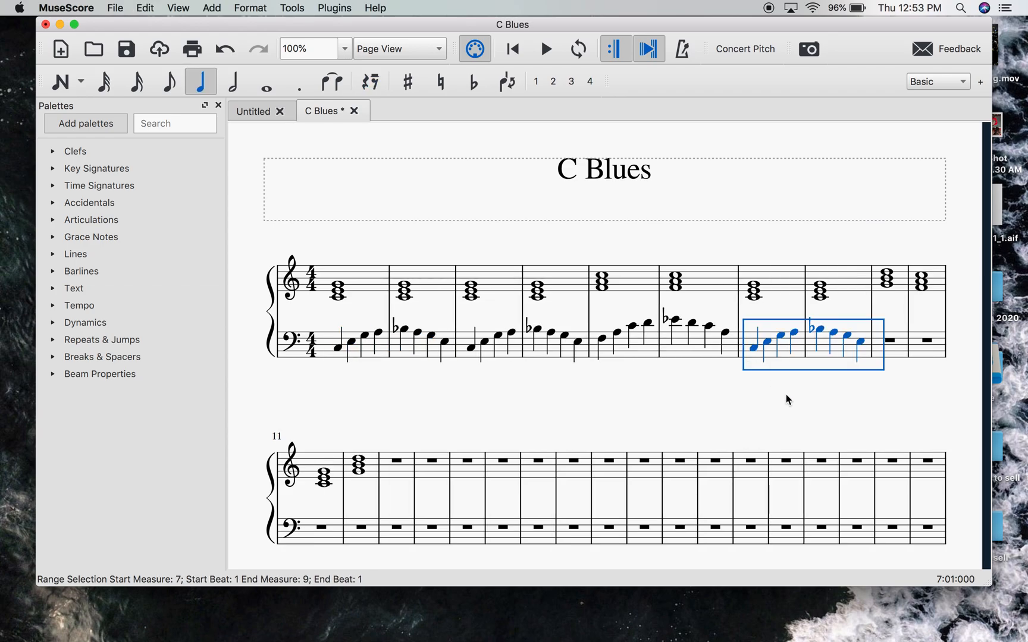
click(786, 412)
- Enter the quarter notes G3, B3, D4 and E4 in measure 9 of the bass staff, and leave note input
scroll(786, 412, right, 8)
scroll(786, 412, left, 2)
scroll(786, 412, down, 1)
scroll(786, 412, right, 1)
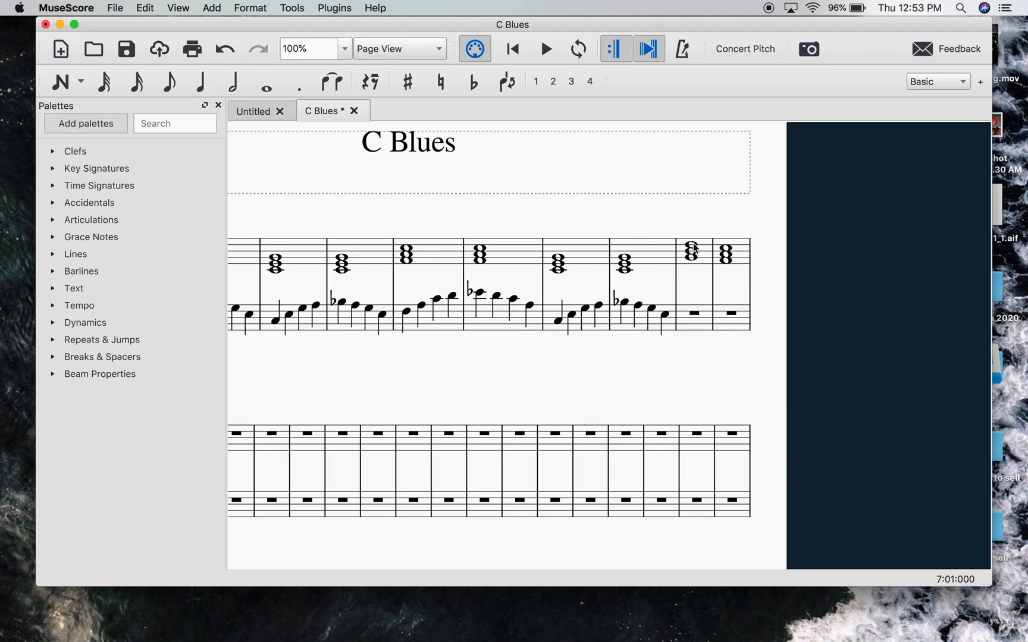
click(198, 90)
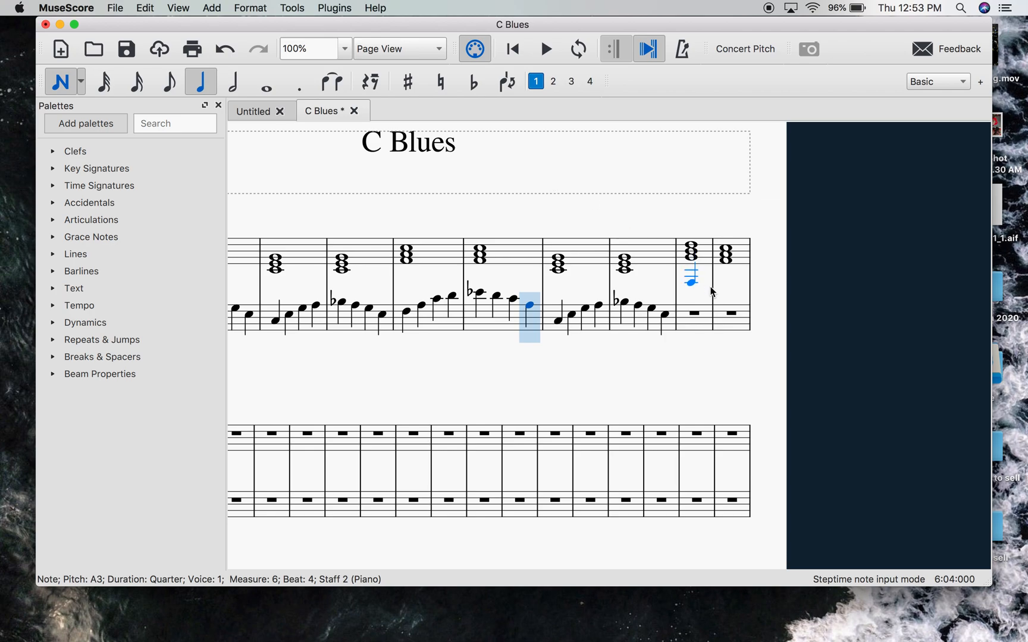
click(686, 305)
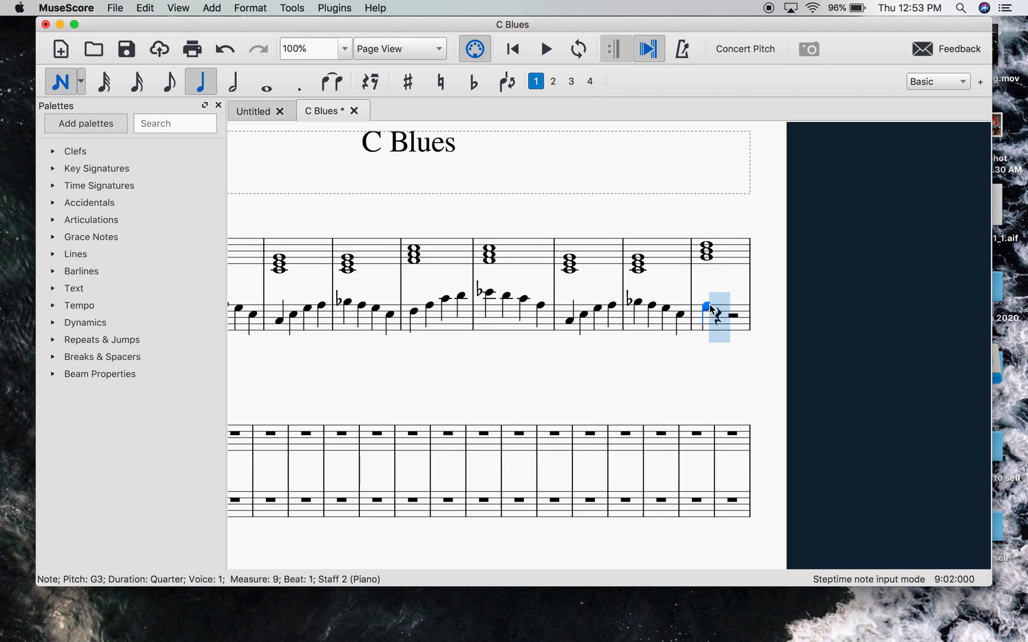
click(720, 302)
click(734, 296)
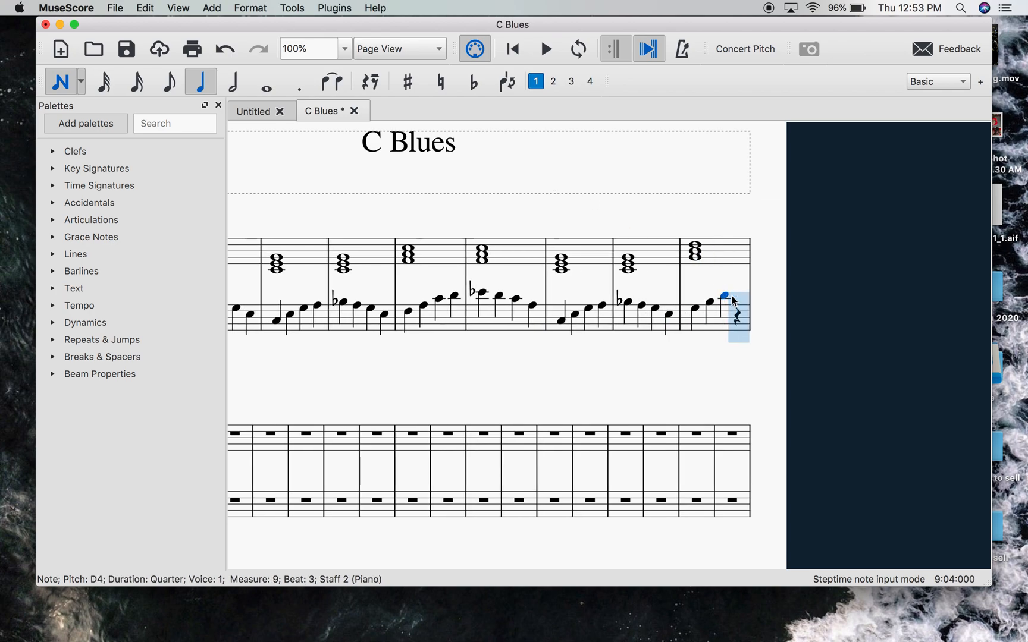
click(738, 297)
key(Up)
key(Up)
key(Escape)
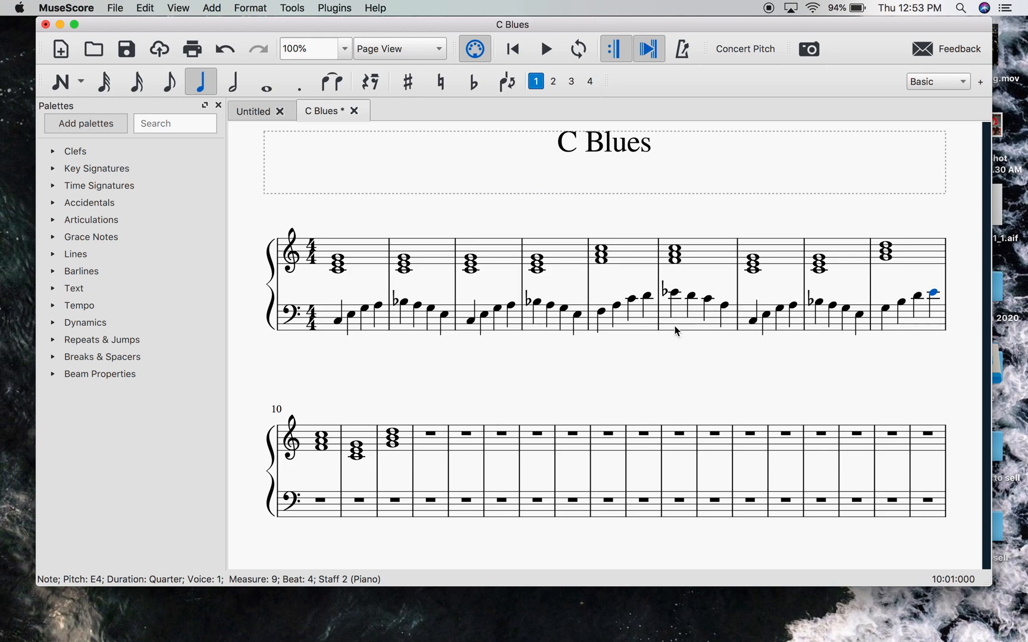
key(Escape)
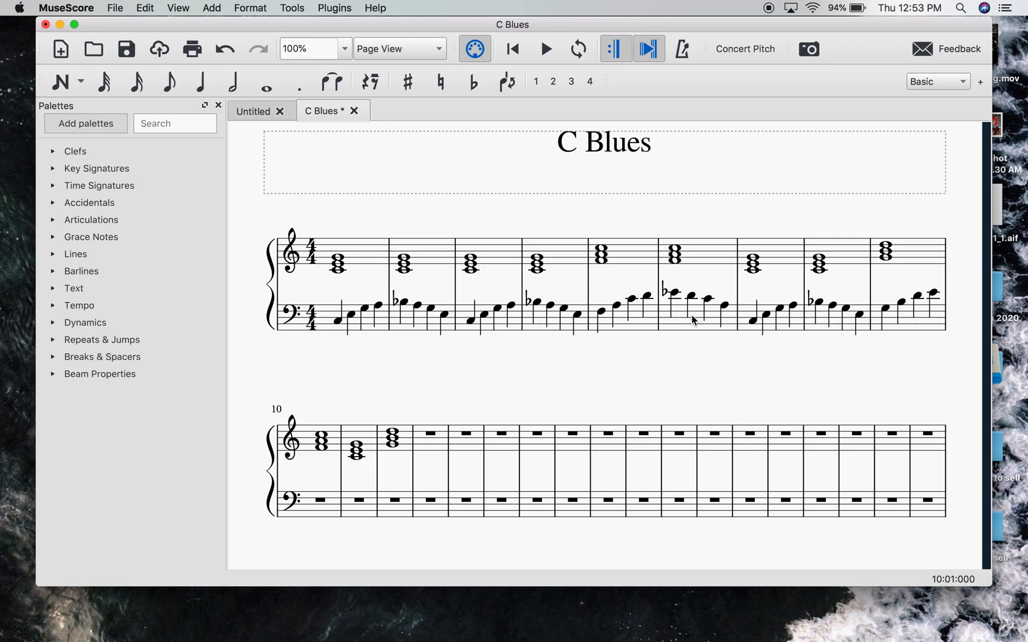
- Copy the bass line of measure 5 into bass measure 10 and clear the selection
click(638, 329)
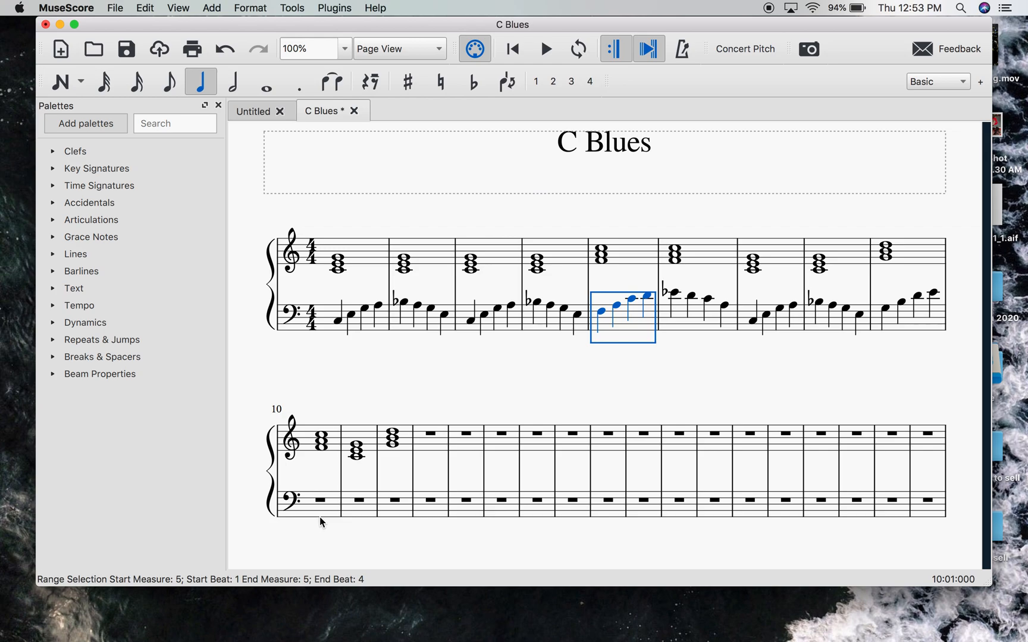
key(Escape)
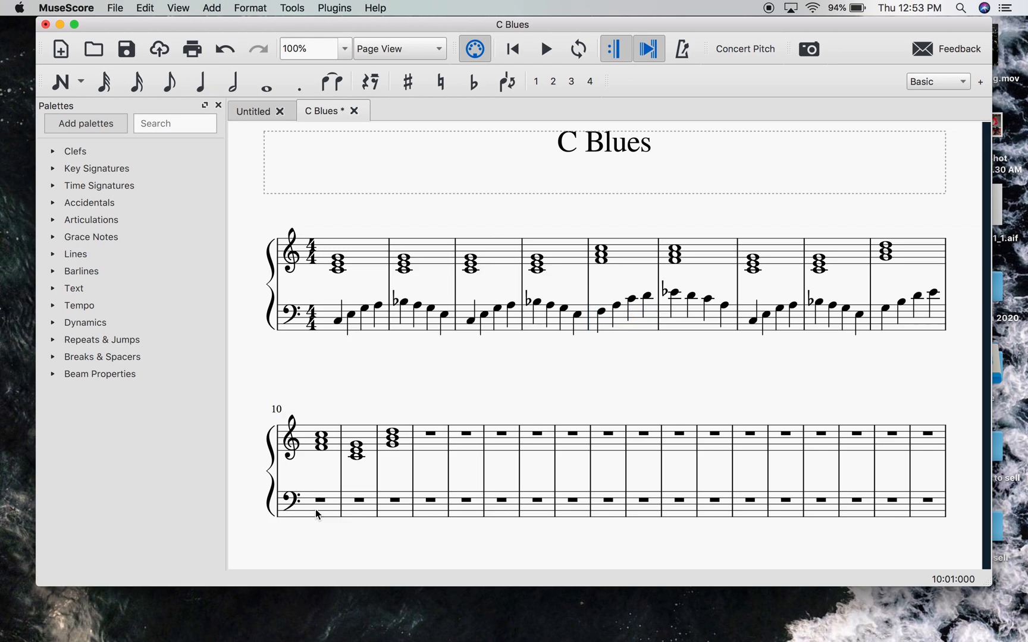
click(319, 517)
key(super+v)
click(449, 479)
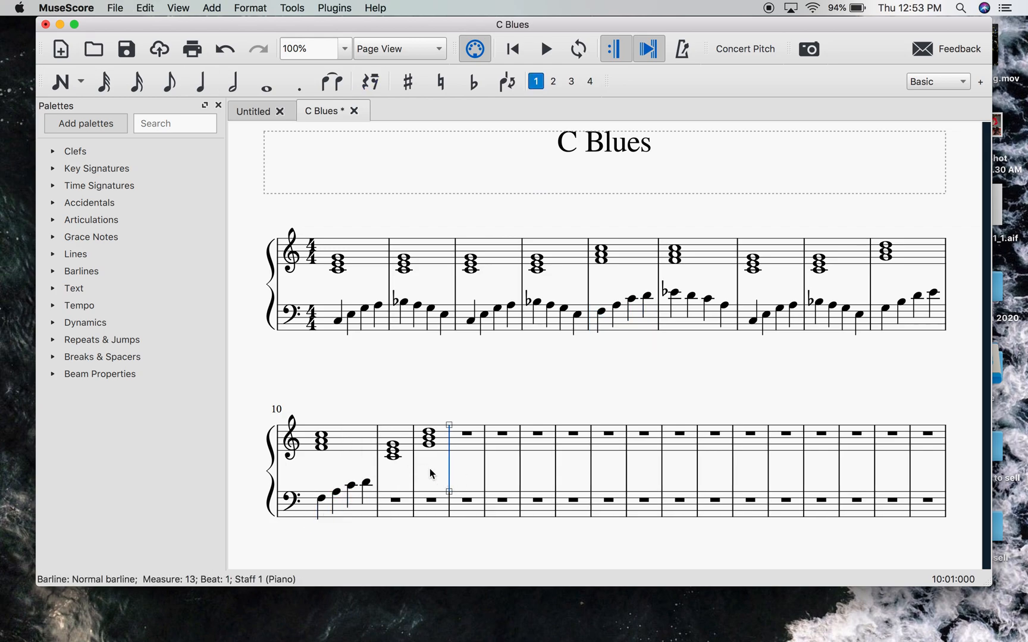
key(Escape)
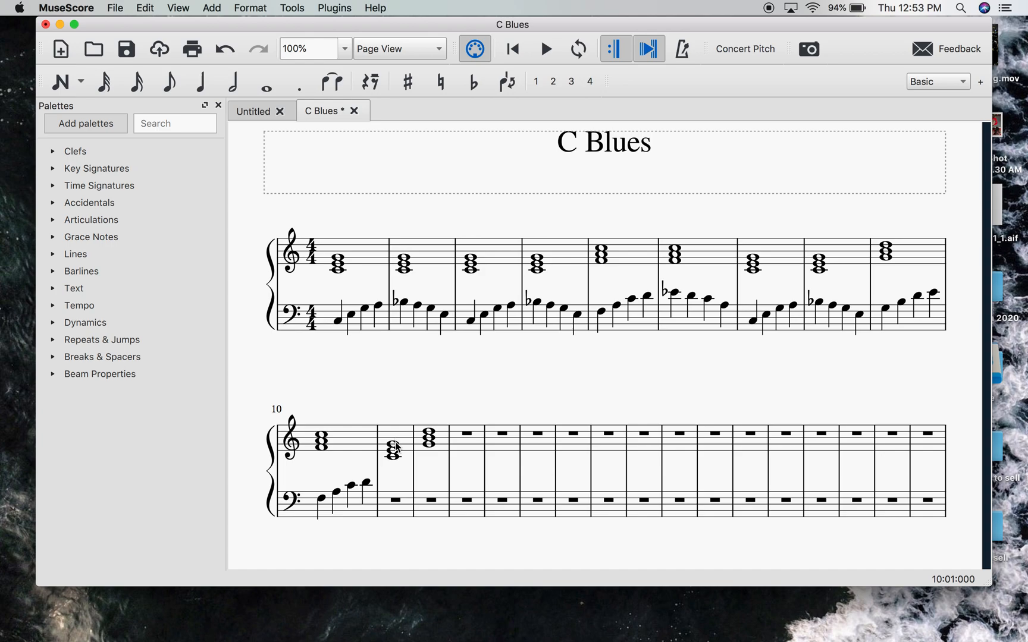
- Copy the bass line of measure 1 into bass measure 11 and clear the selection
click(384, 332)
key(super+c)
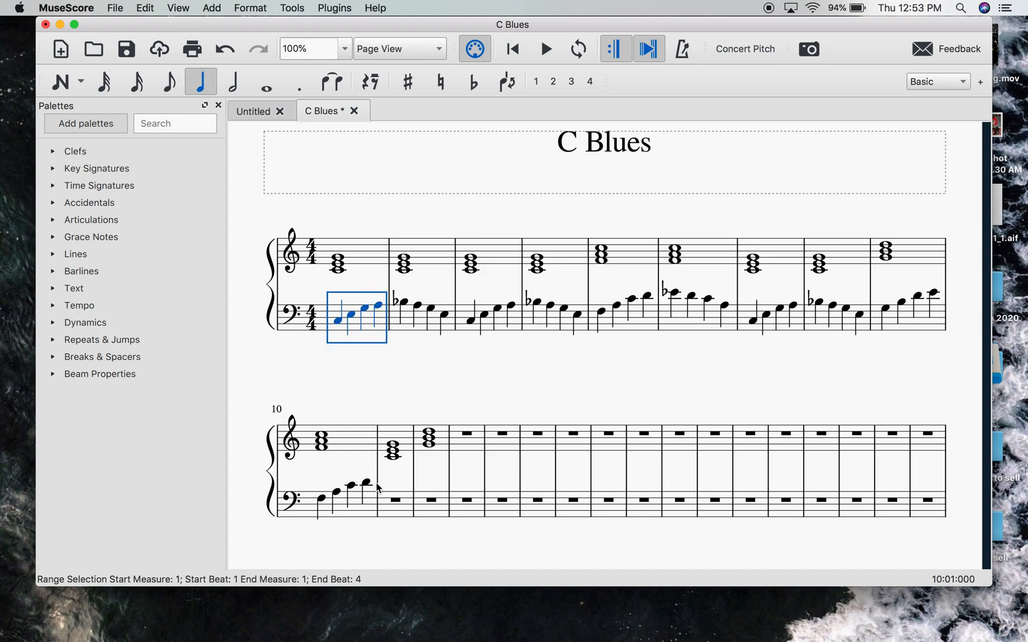
click(398, 515)
key(super+v)
key(Escape)
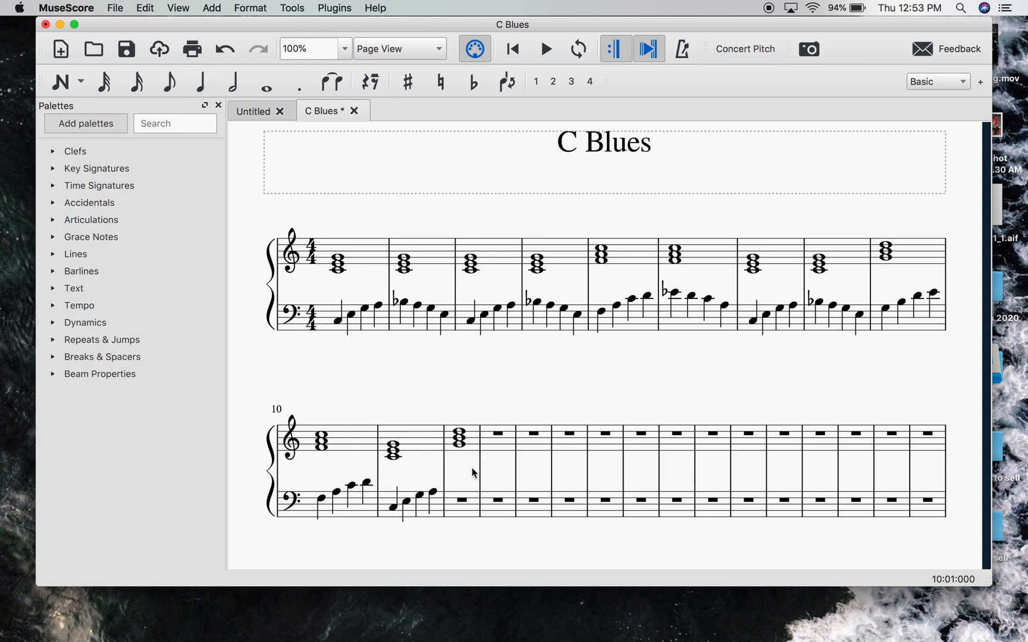
- Enter the quarter notes G3, F3, E3 and D3 in measure 12 of the bass staff, and leave note input
click(461, 430)
click(435, 398)
click(200, 81)
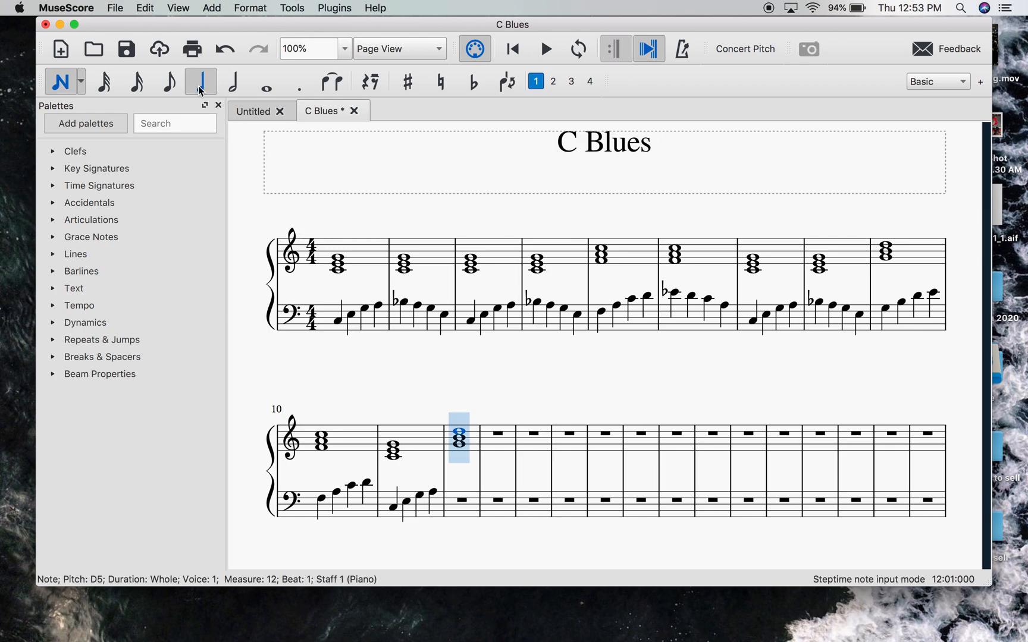
click(458, 497)
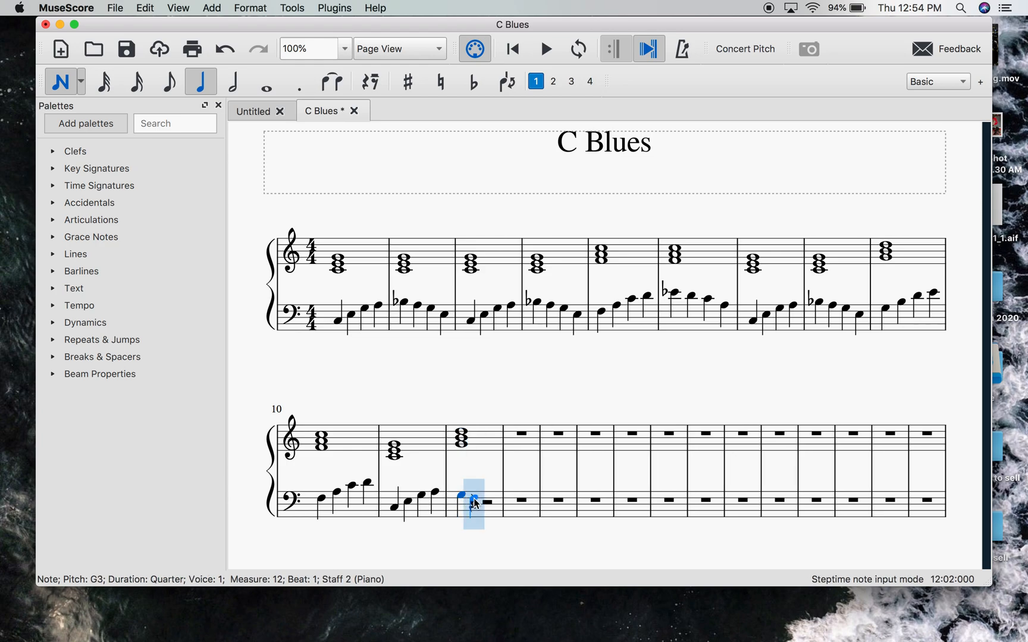
click(474, 498)
click(490, 504)
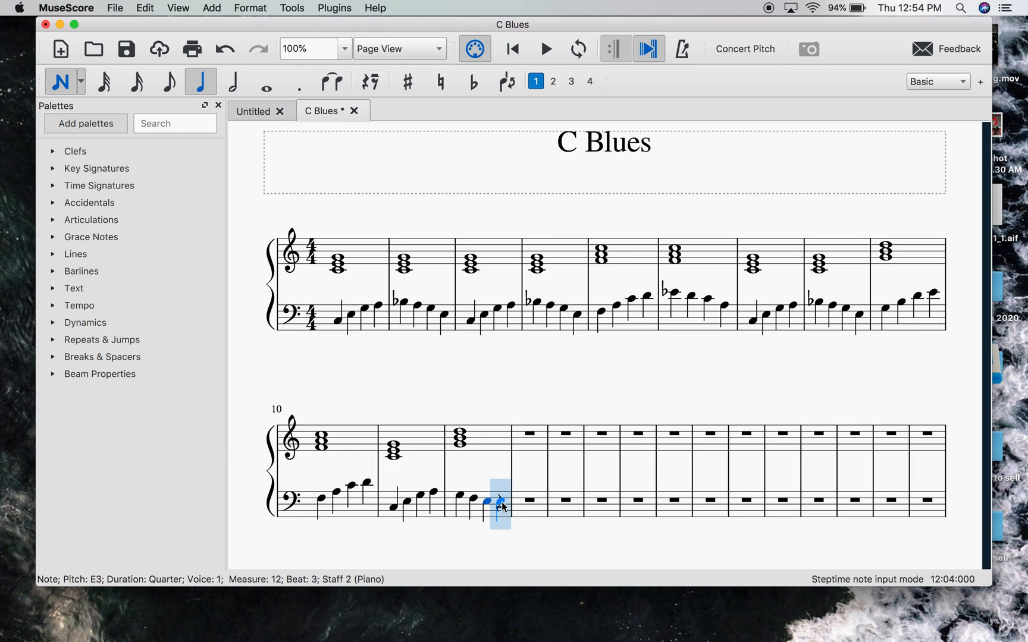
click(502, 503)
key(Escape)
click(495, 390)
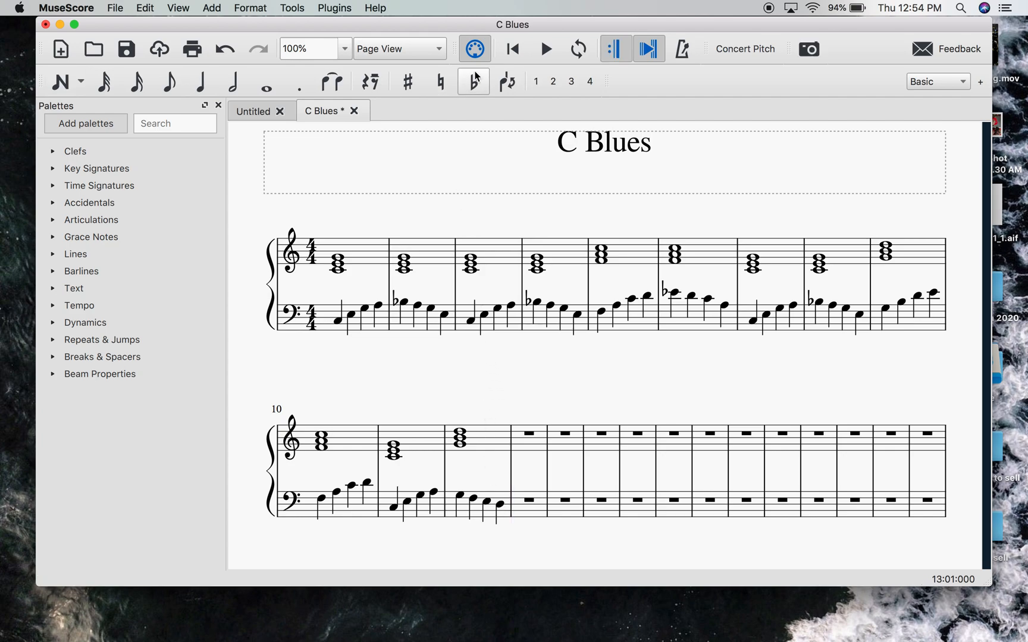
- Play the score back from the beginning, stop playback and clear the selection
click(513, 56)
click(545, 49)
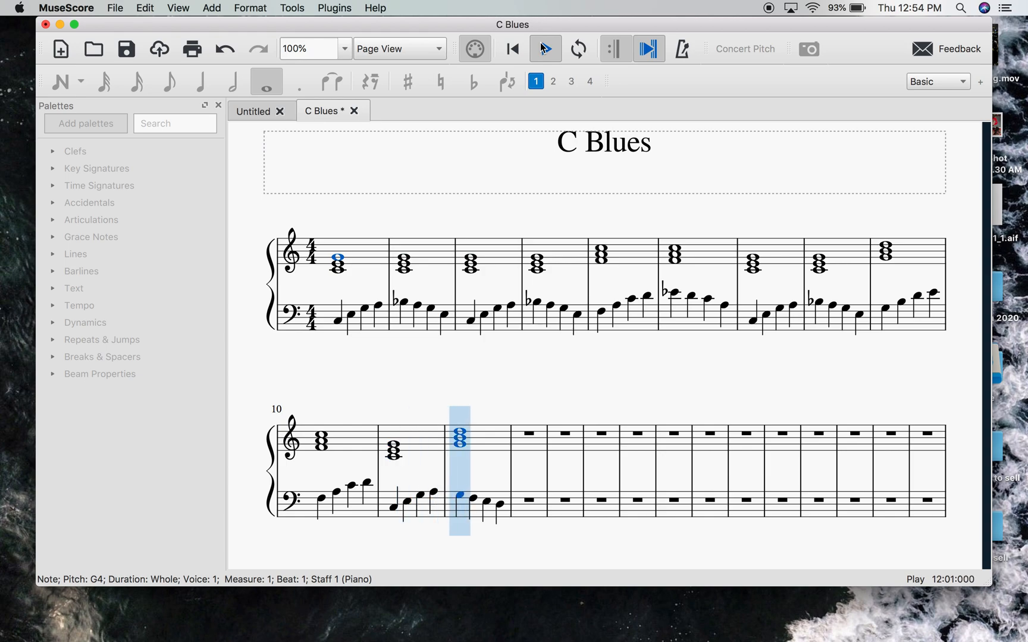
click(544, 49)
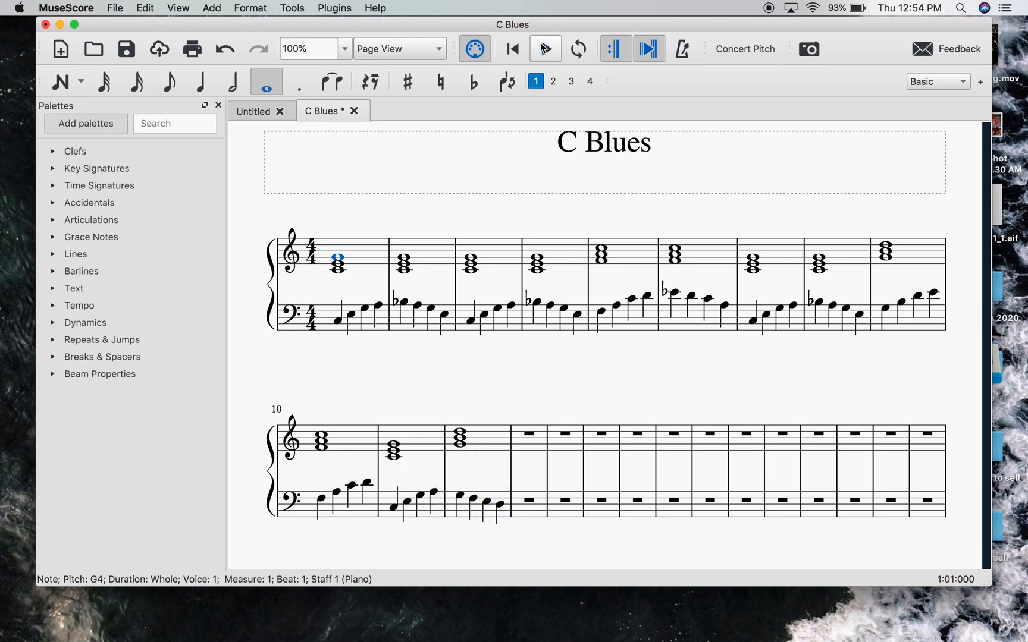
click(405, 372)
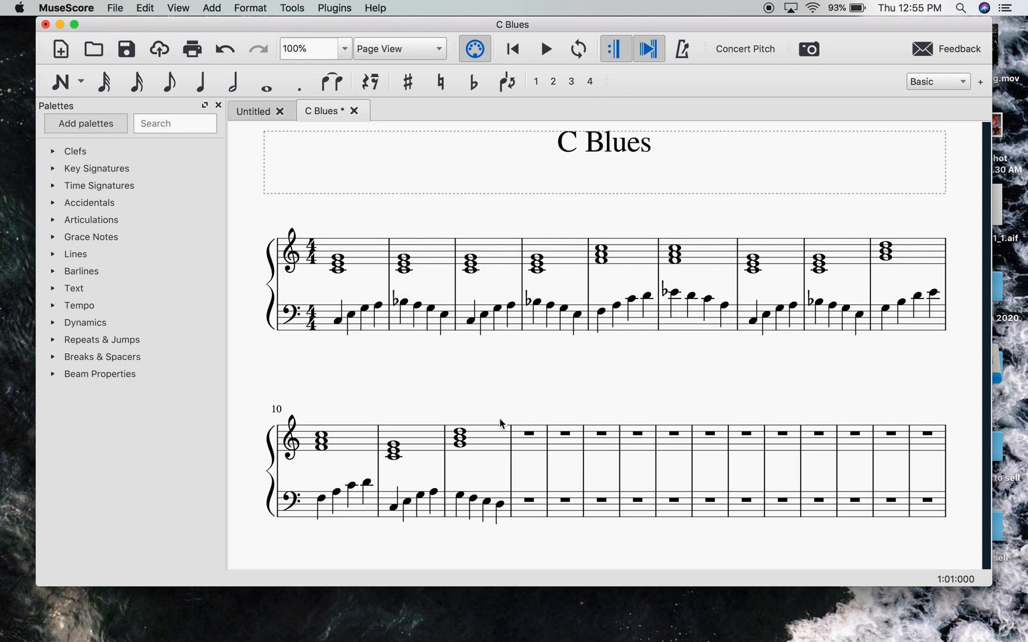
- Add a Trombone from the common brass instruments to the score below the piano
click(189, 9)
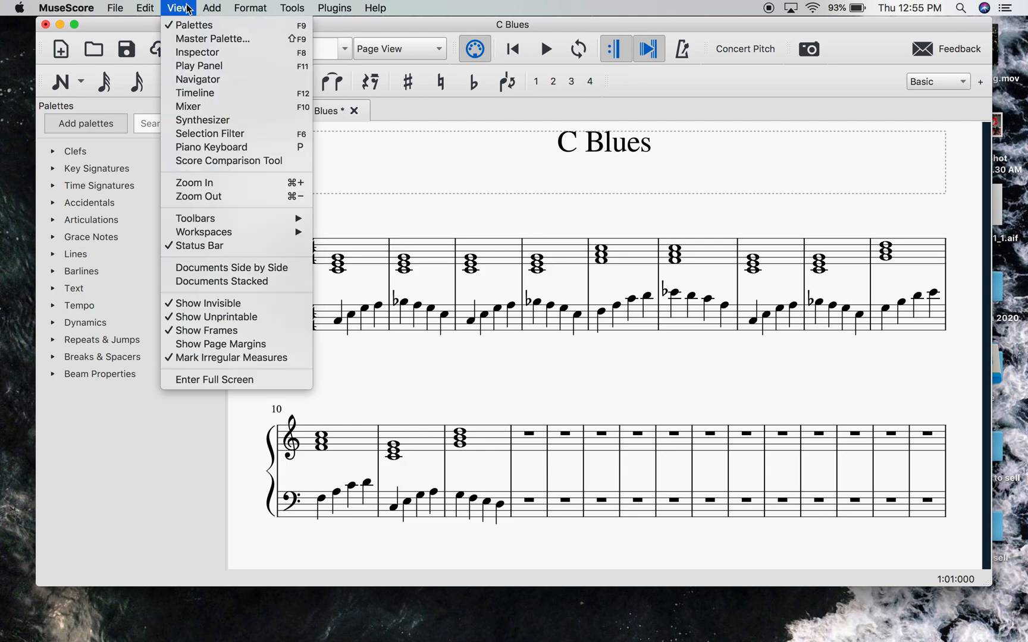
mouse_move(158, 5)
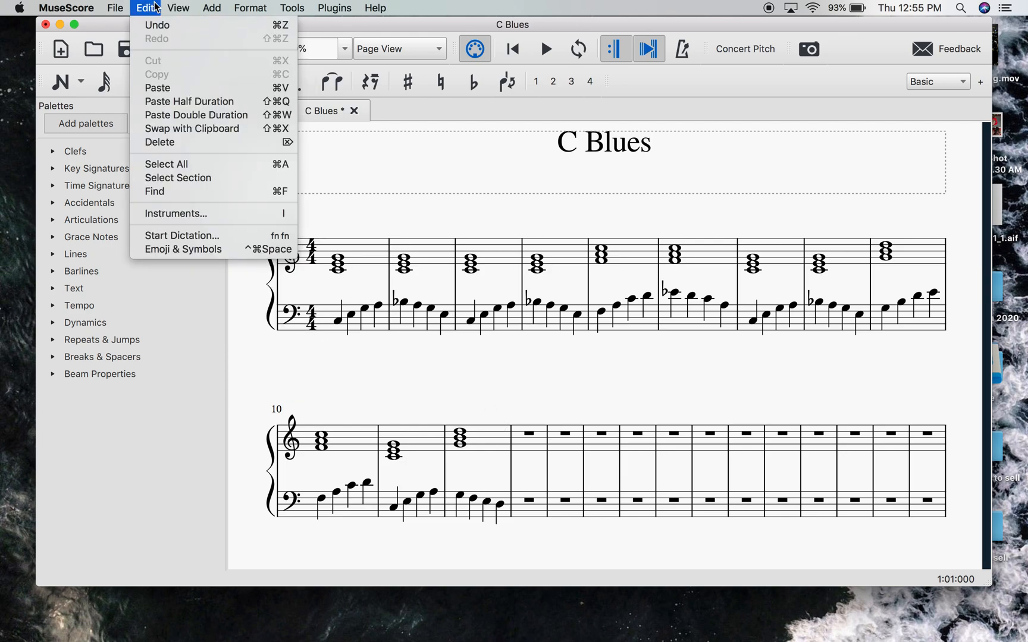
click(182, 218)
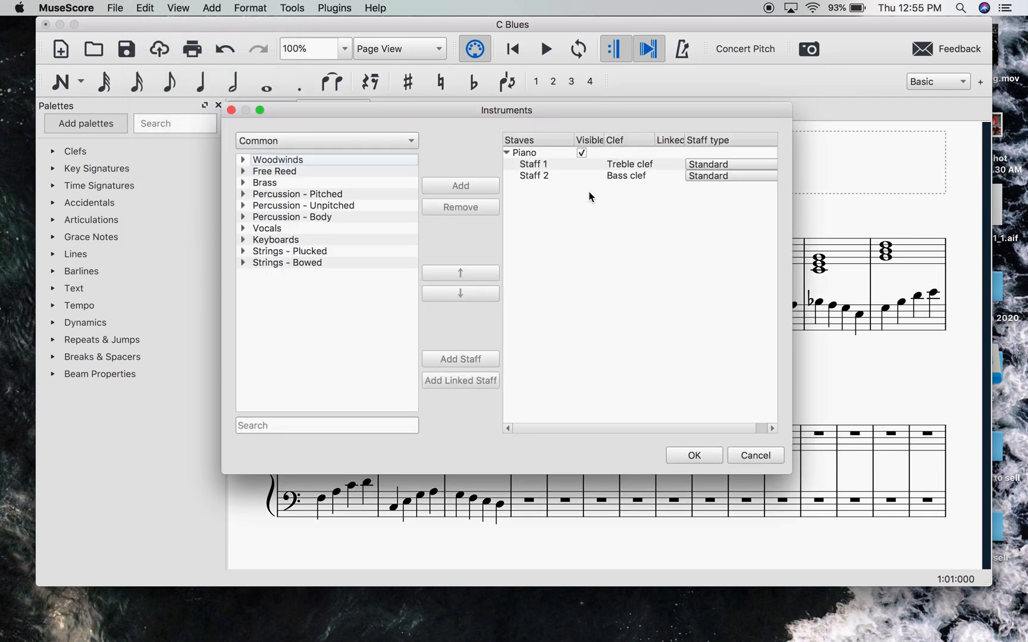
click(244, 160)
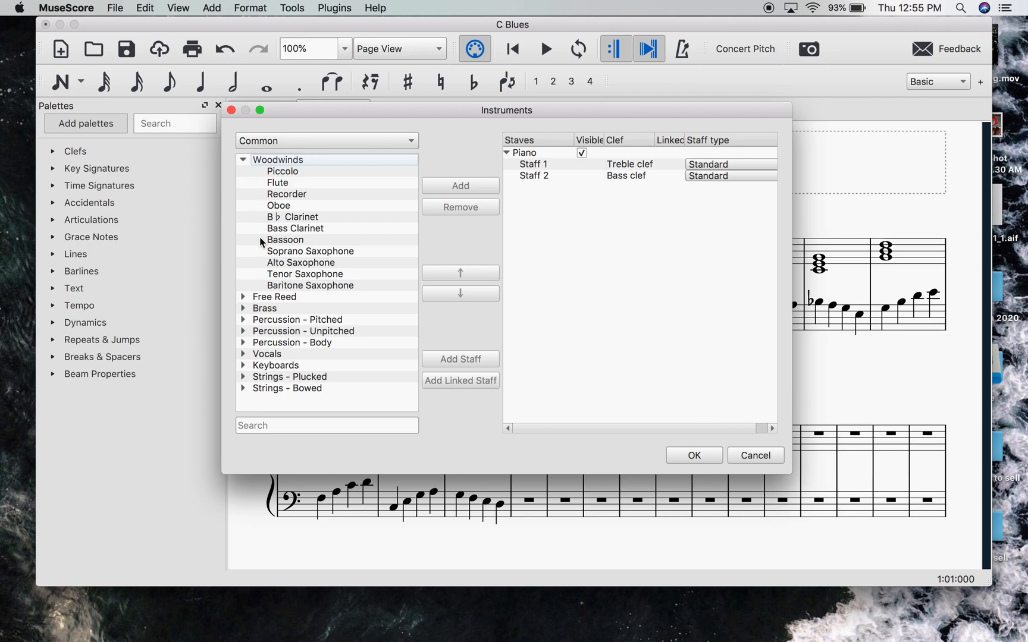
click(245, 309)
click(244, 309)
click(242, 160)
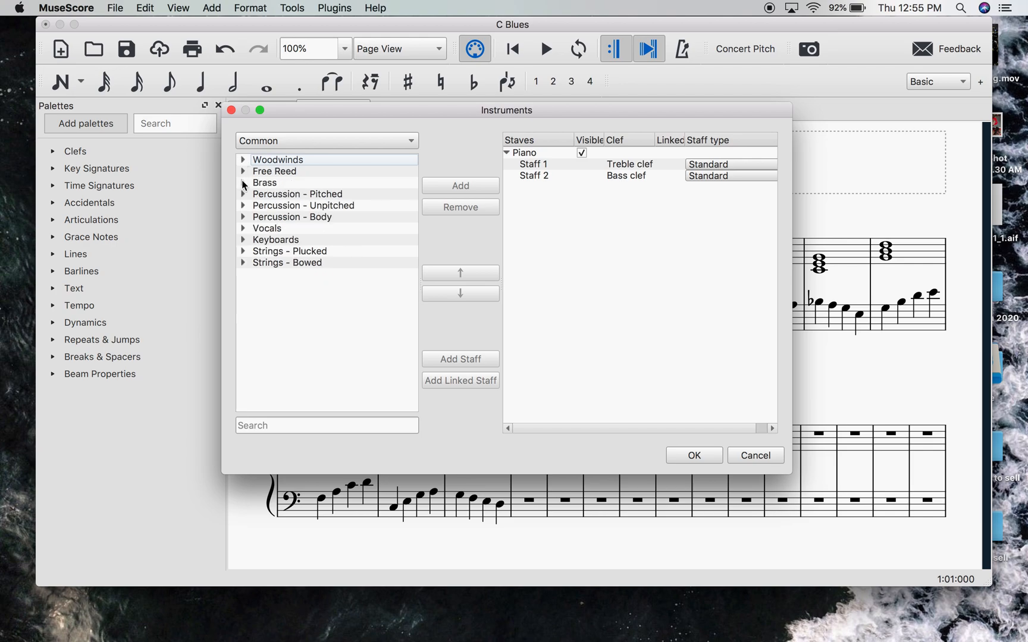
click(244, 184)
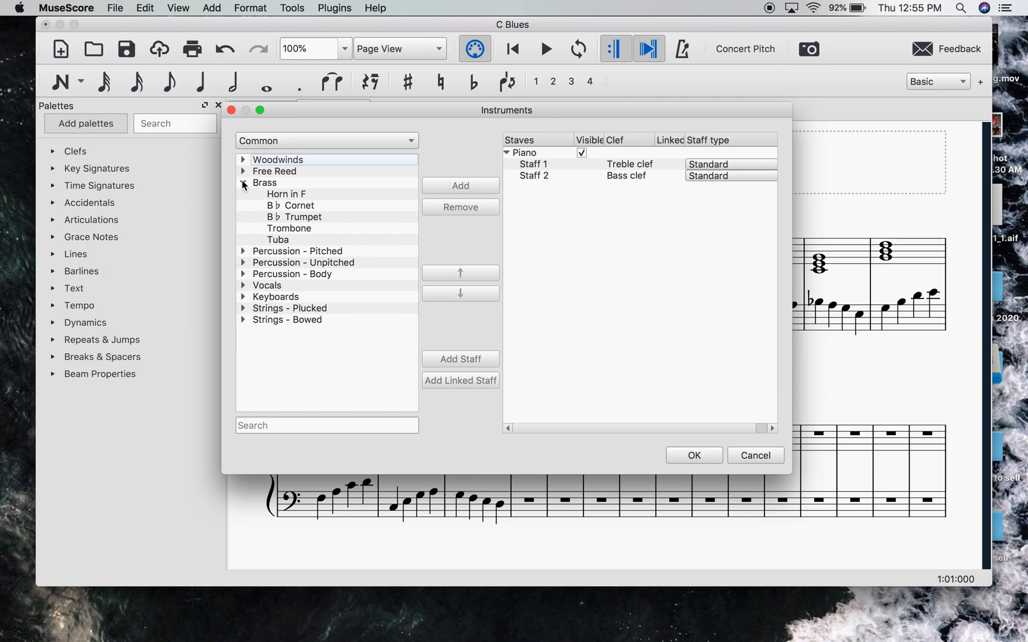
double_click(287, 231)
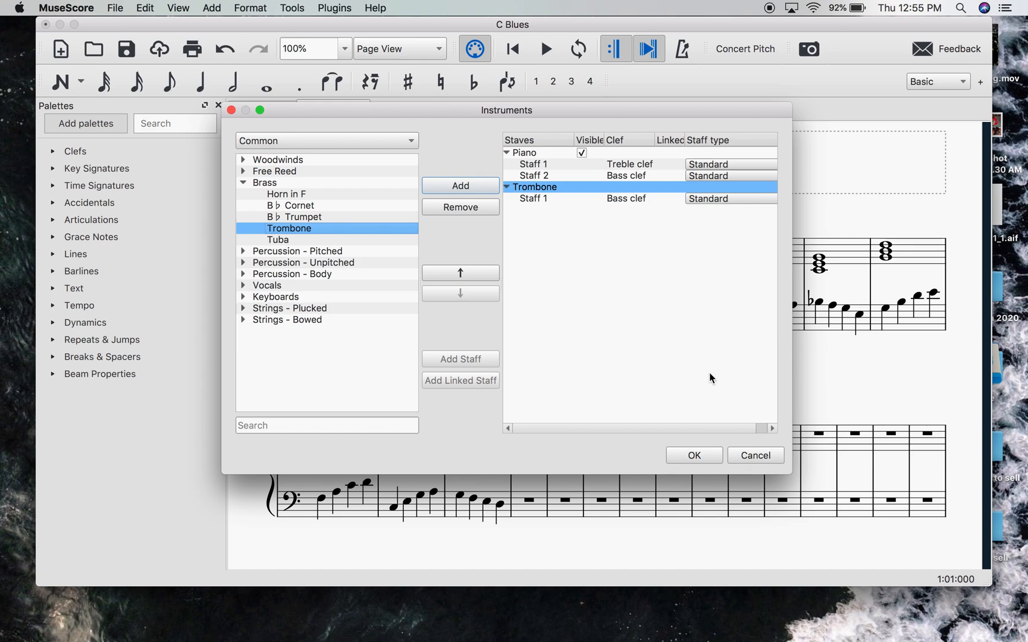
click(695, 456)
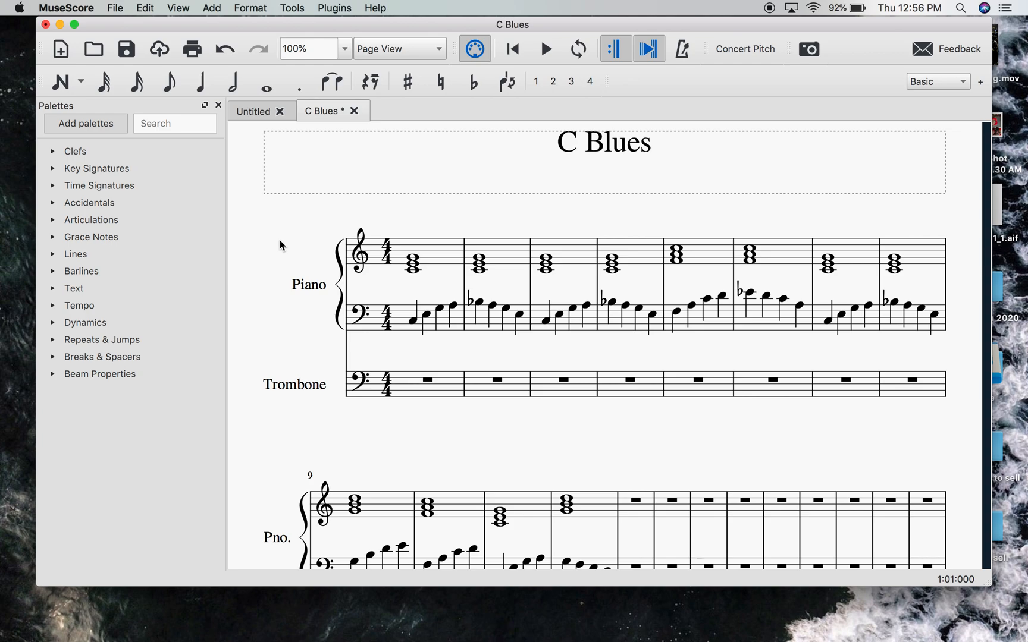
- Enter the quarter notes C3 and E-flat 3 on the first two beats of trombone measure 1
click(204, 89)
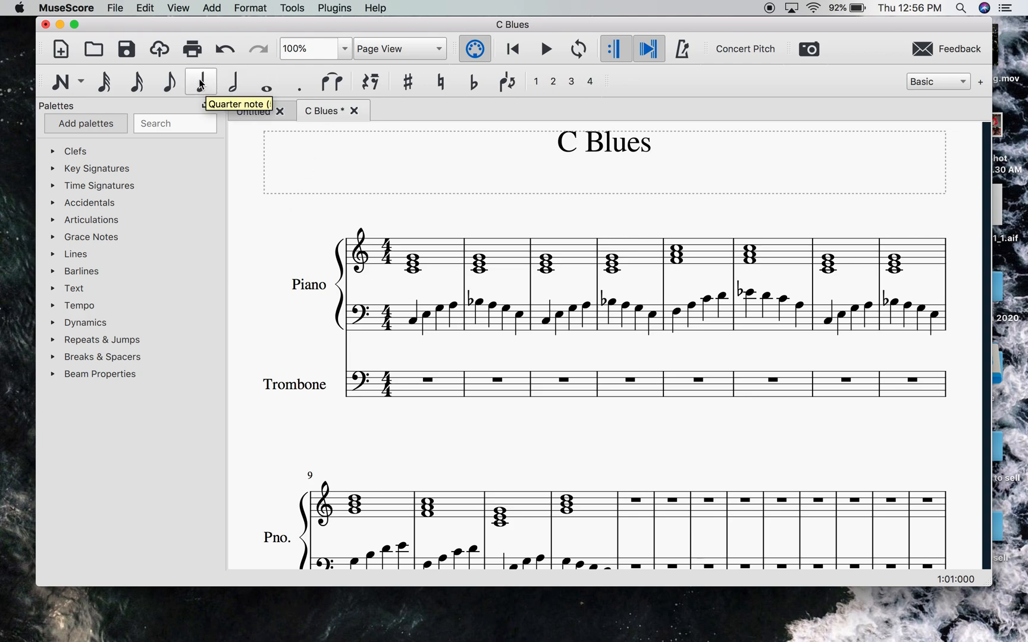
click(398, 393)
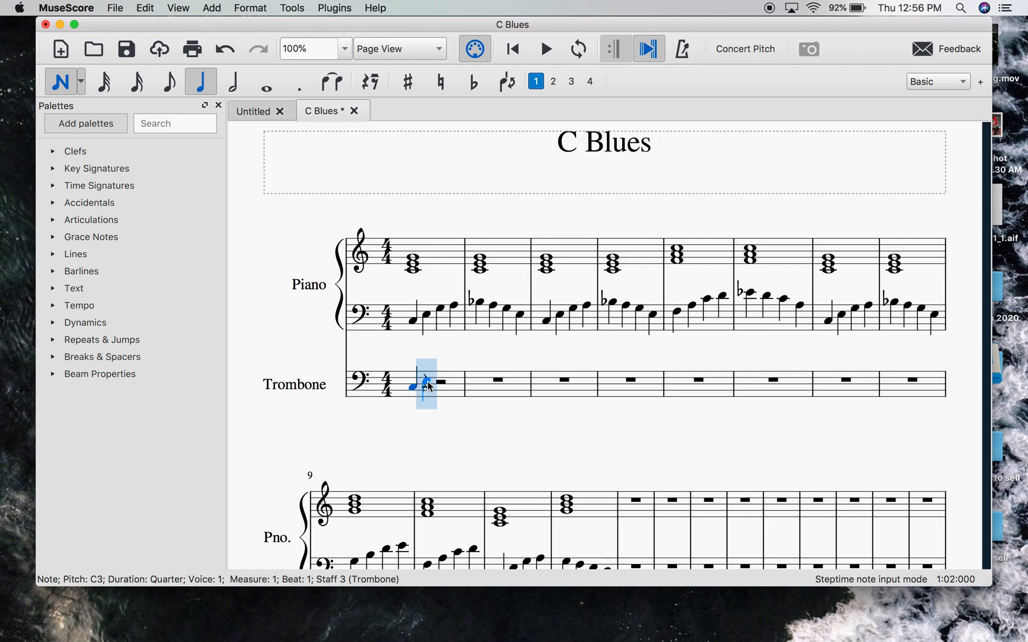
click(430, 386)
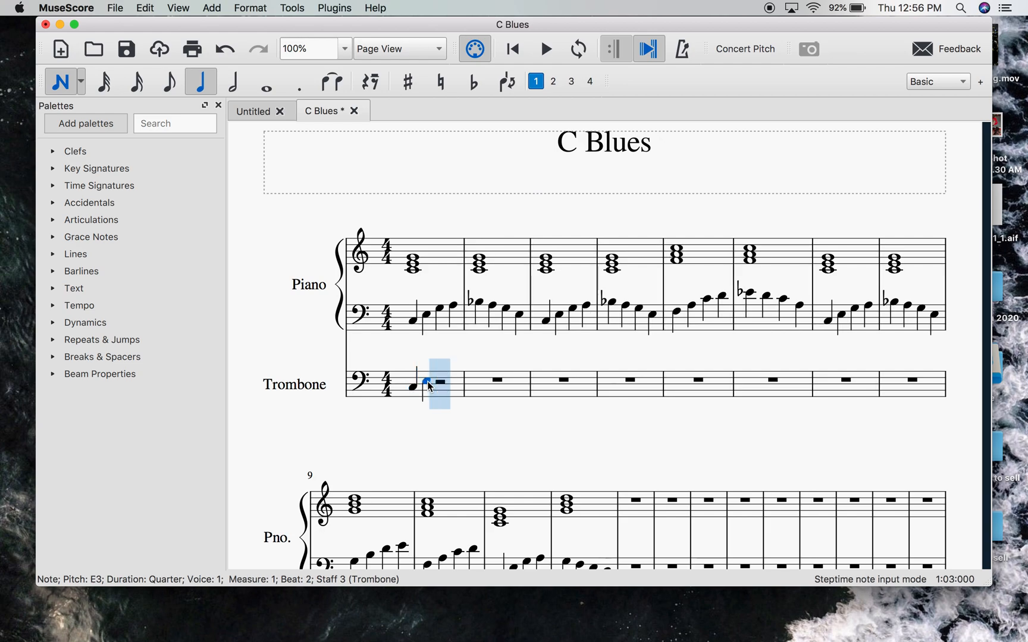
key(Escape)
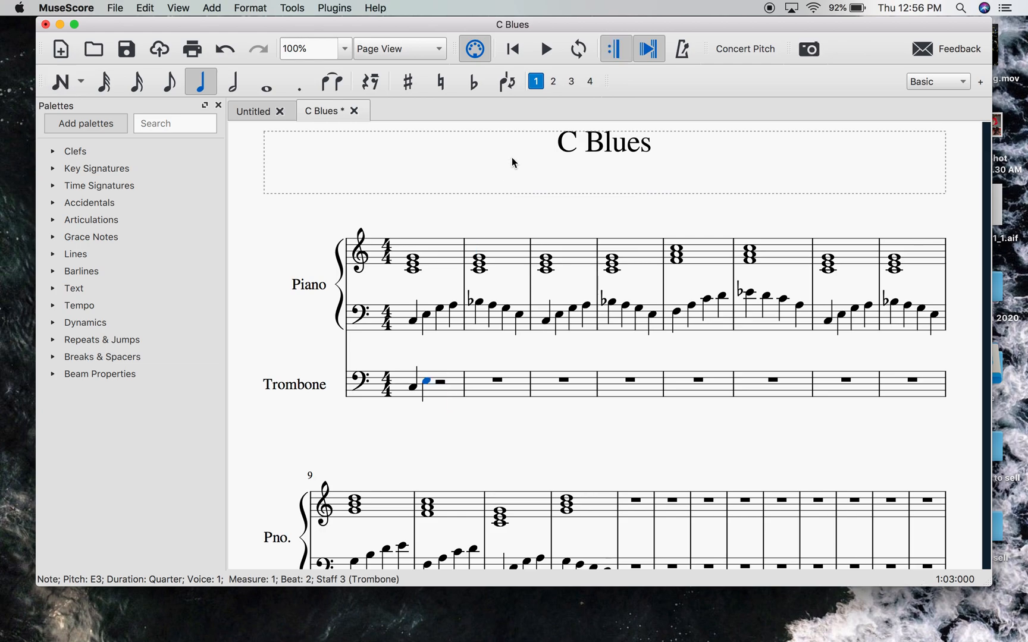
click(480, 90)
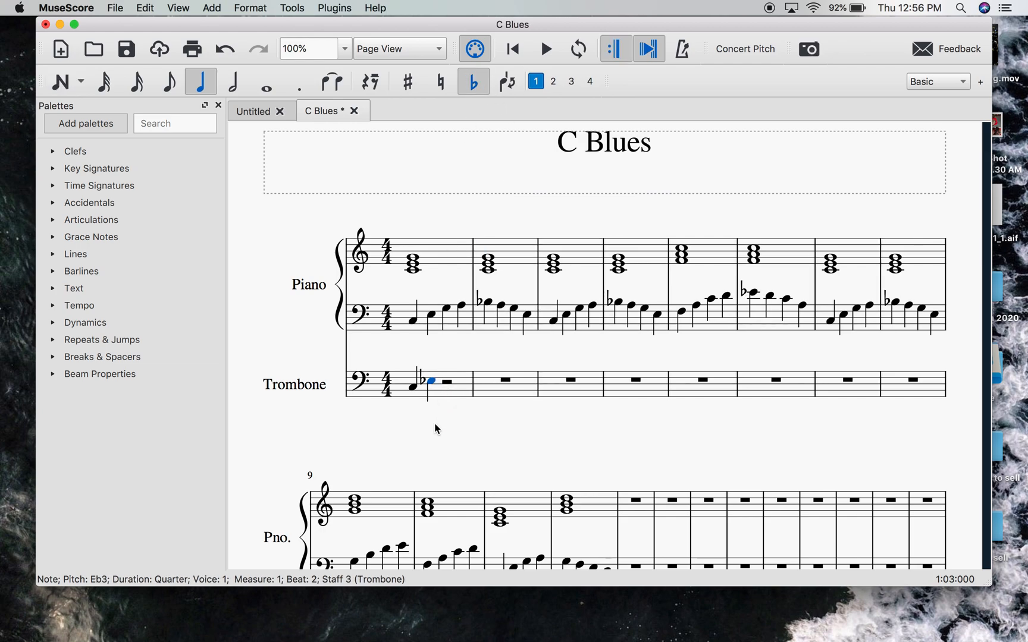
- Complete trombone measure 1 with the quarter notes F3 and F-sharp 3, and clear the selection
key(n)
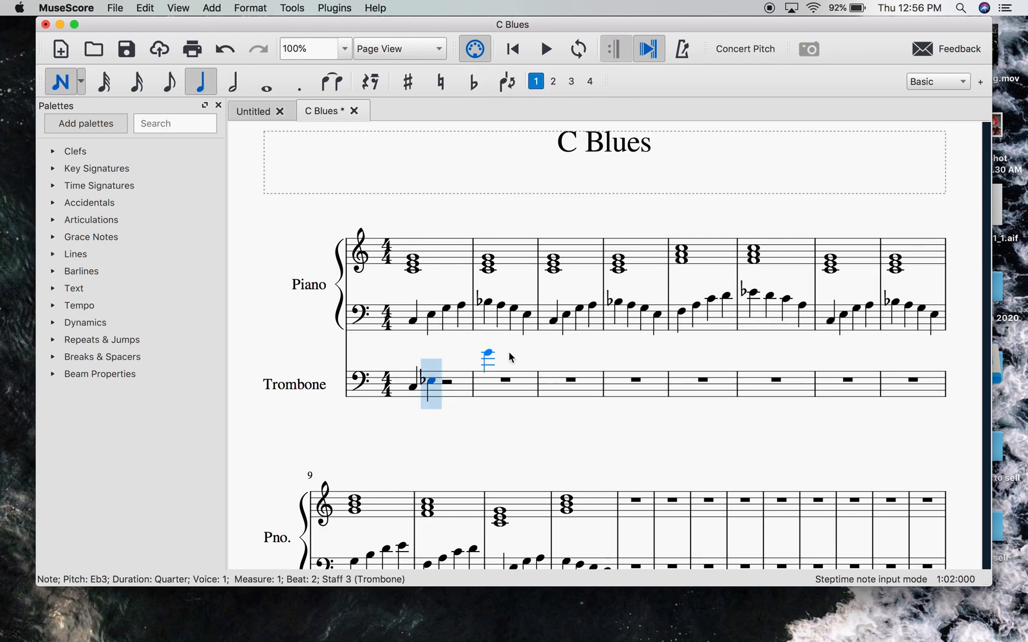
click(444, 381)
click(446, 379)
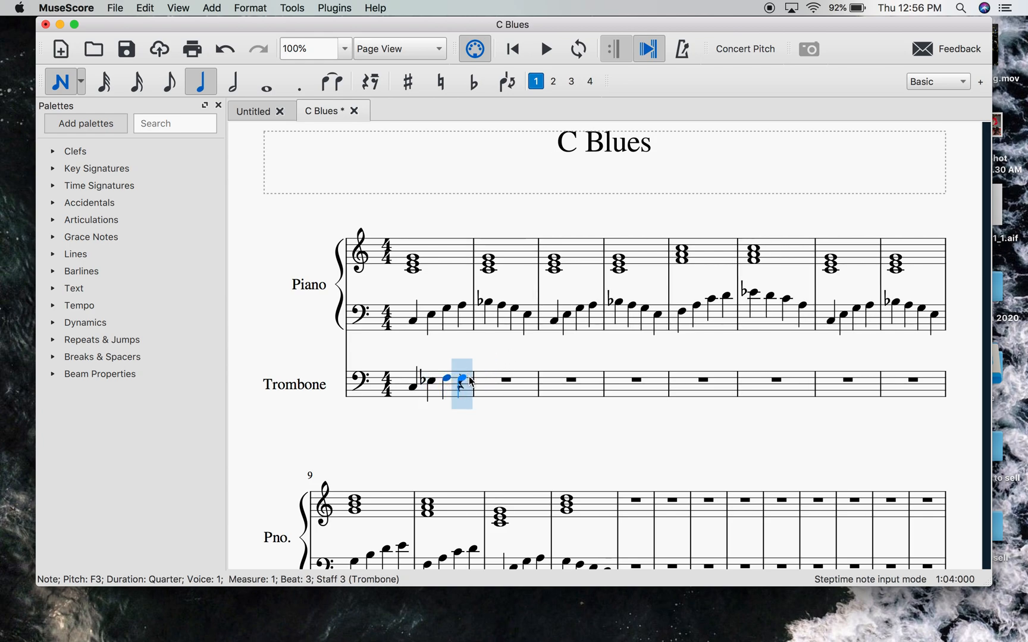
click(470, 380)
key(Escape)
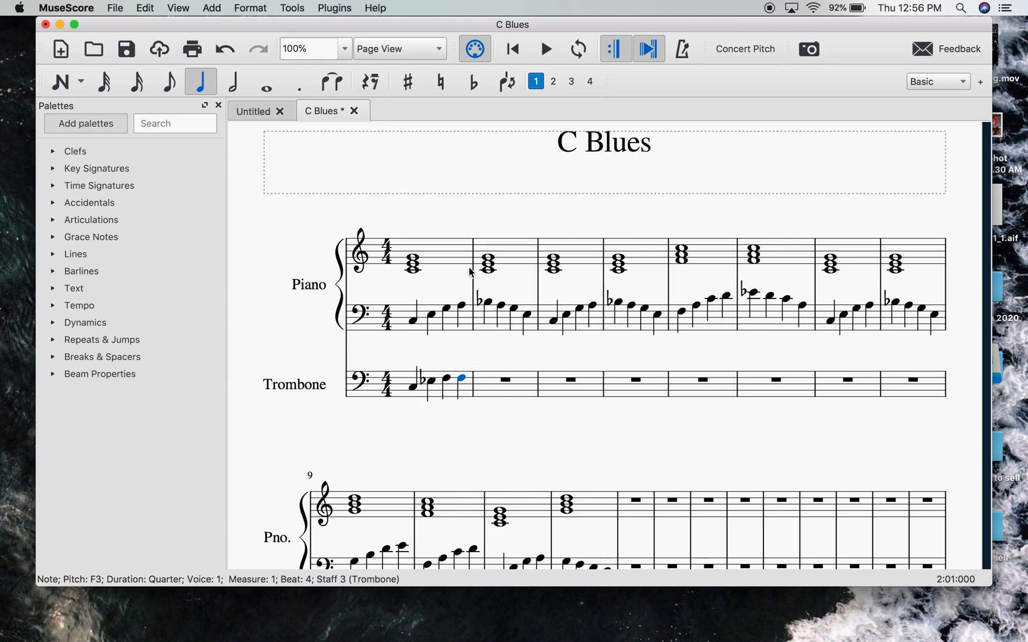
click(409, 84)
key(Escape)
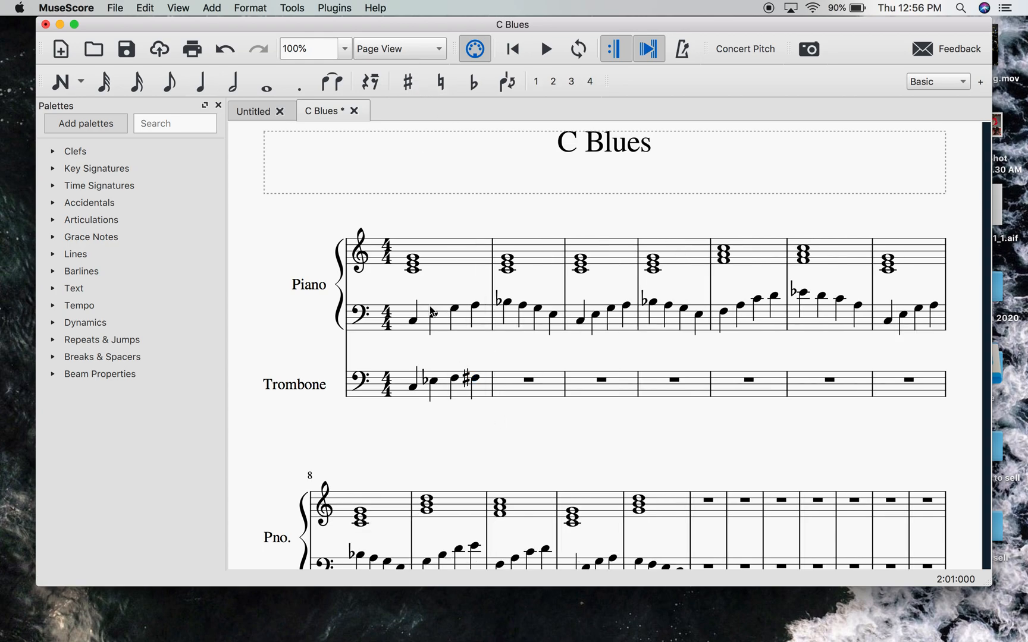
- Enter the quarter notes G3 and B-flat 3 on the first two beats of trombone measure 2, and clear the selection
click(207, 91)
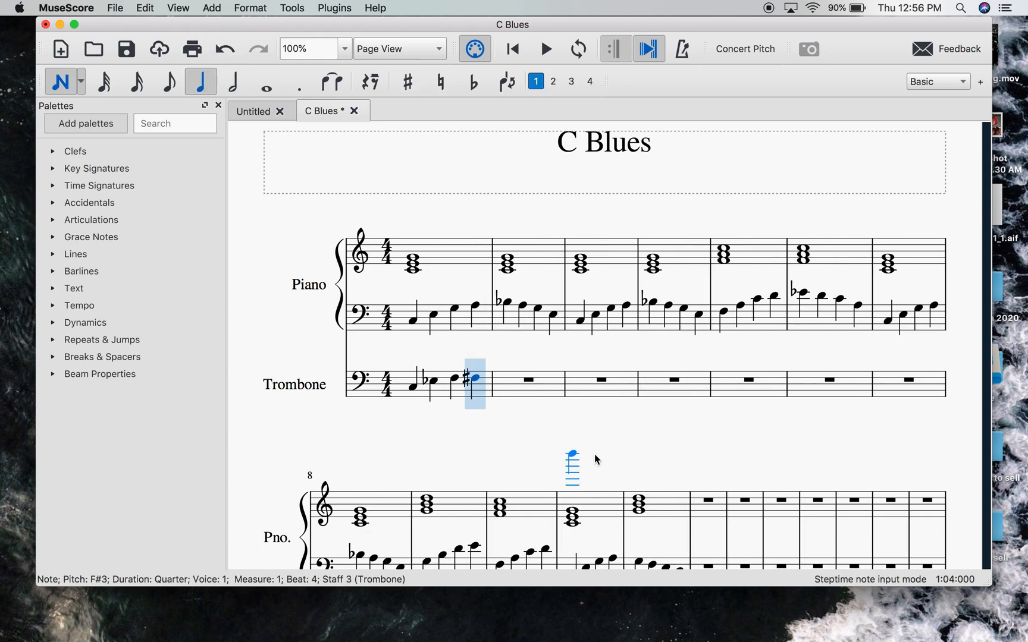
click(504, 377)
click(518, 372)
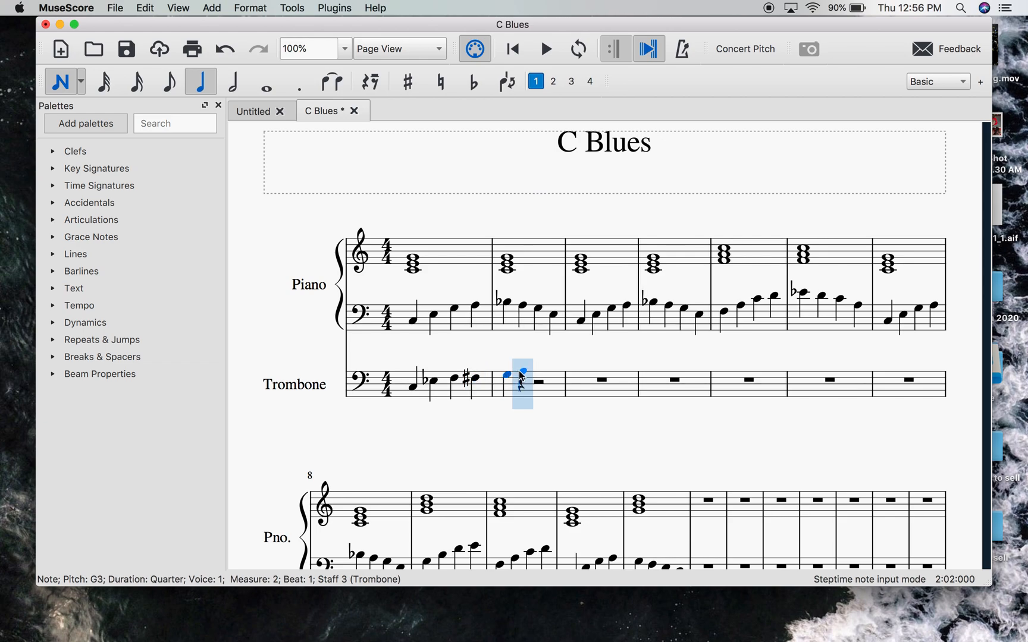
click(524, 369)
key(Escape)
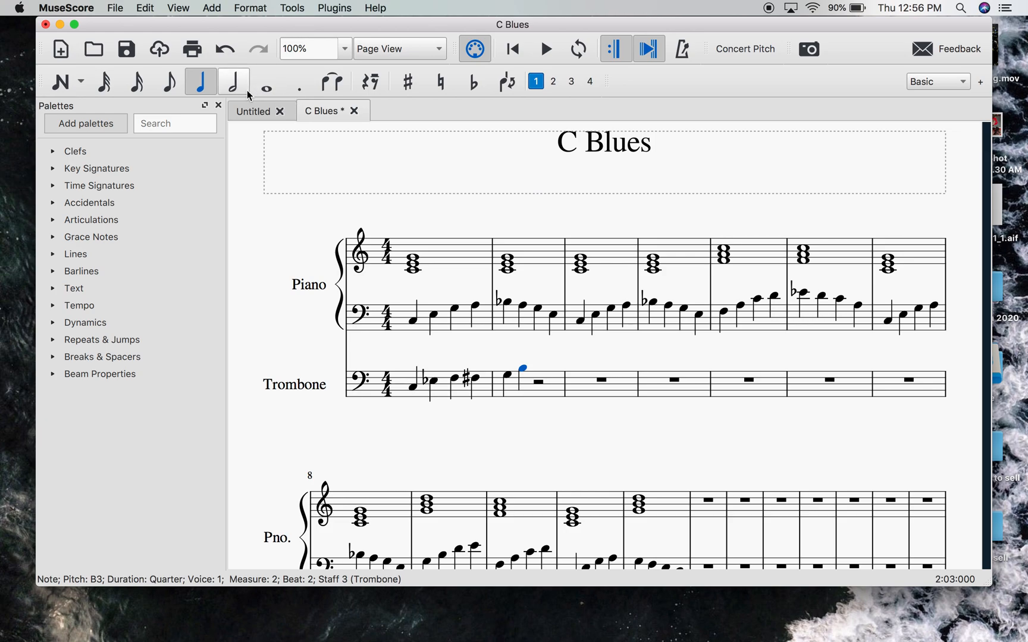
click(473, 83)
click(537, 441)
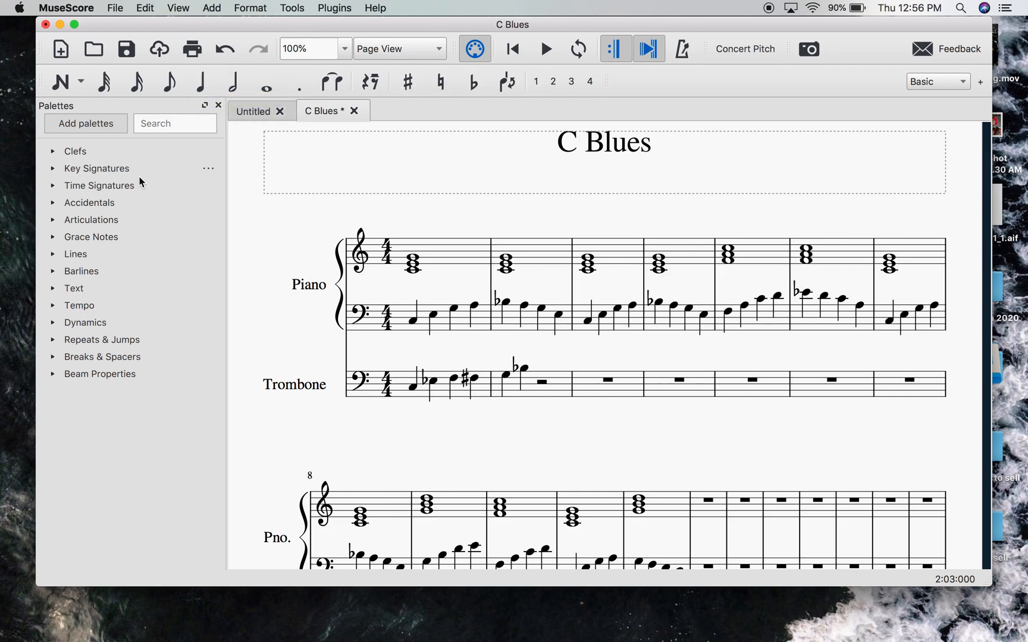
- Enter the quarter note C4 on beat 3 of trombone measure 2
key(n)
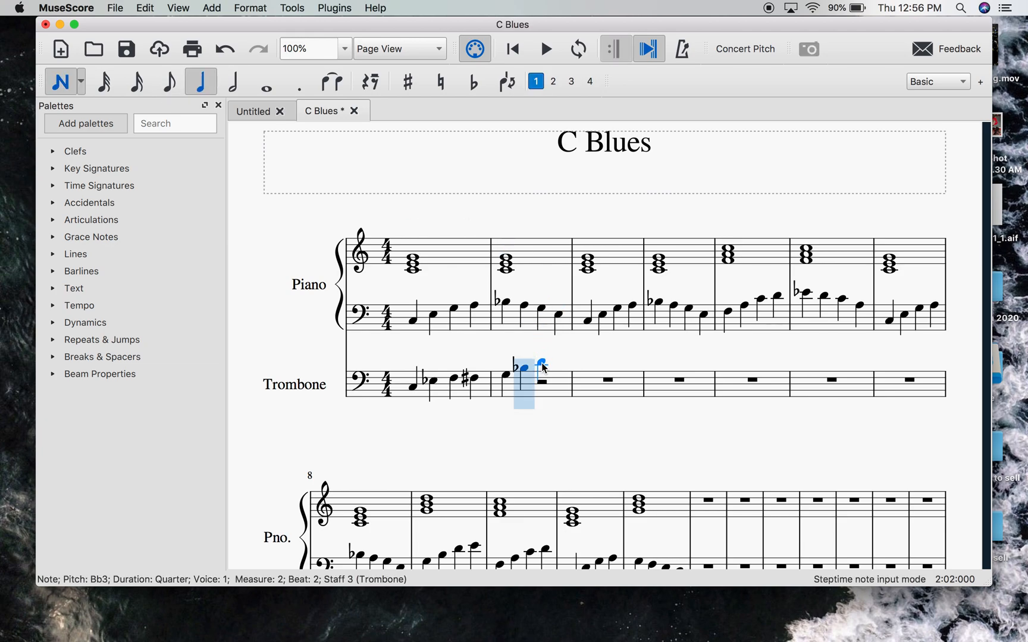
click(542, 363)
key(Escape)
- Play the score from the start through the first two measures and stop playback
click(413, 387)
key(ctrl+Home)
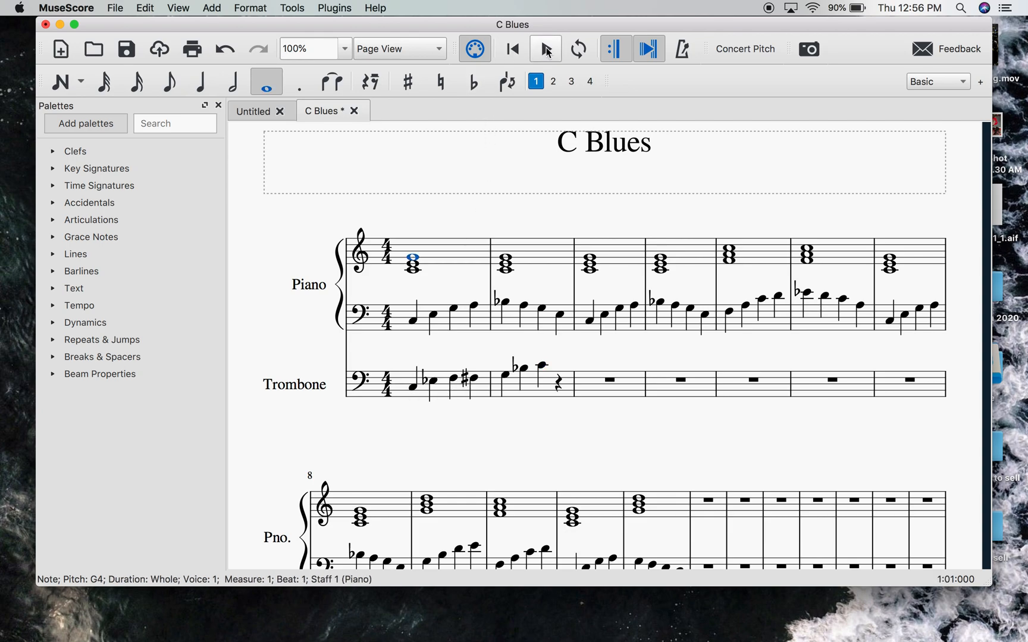
click(546, 50)
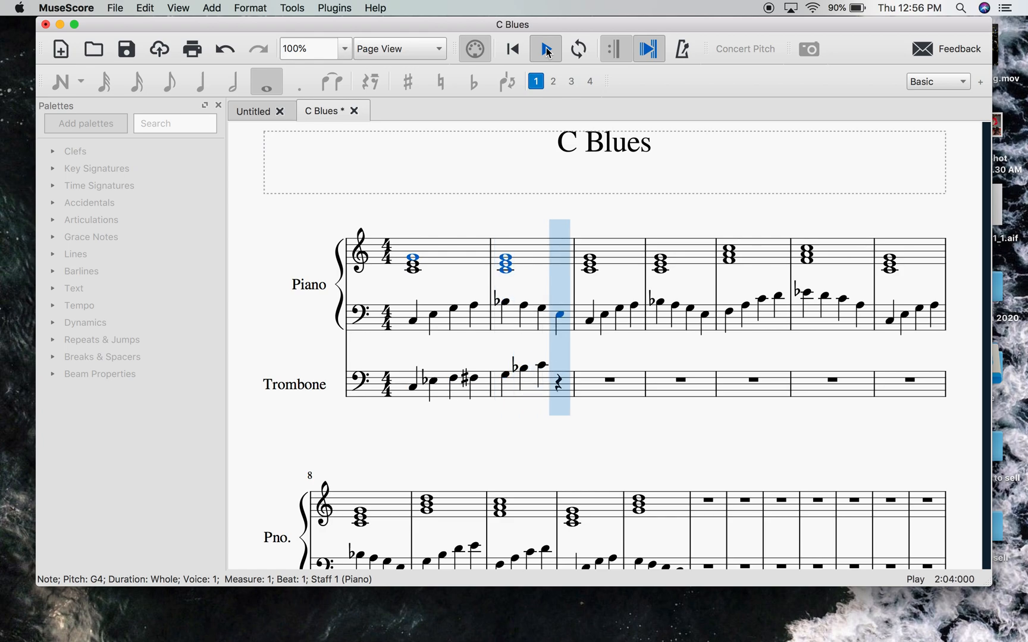
click(547, 50)
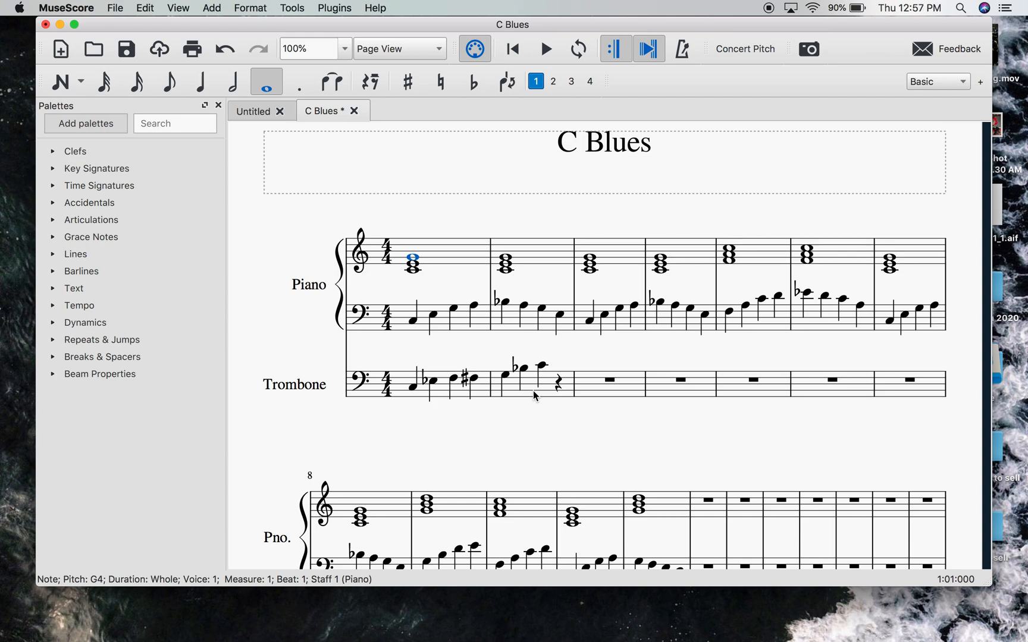
click(414, 389)
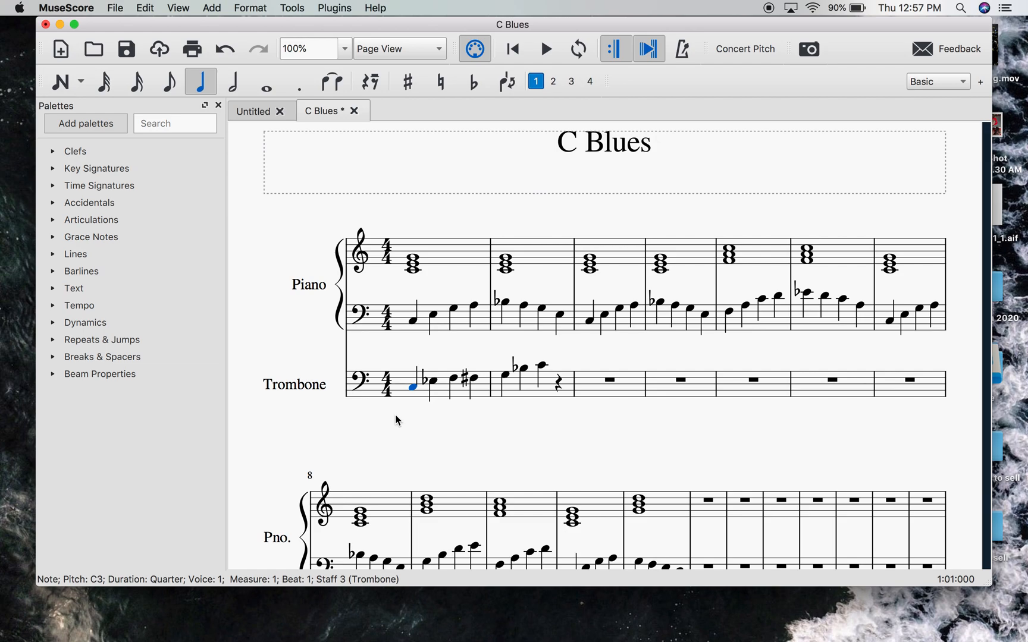
key(super+Up)
key(super+Down)
key(super+Down)
key(super+Up)
key(super+Up)
key(super+Up)
key(ctrl+Down)
key(ctrl+Down)
scroll(468, 408, down, 5)
scroll(422, 312, up, 3)
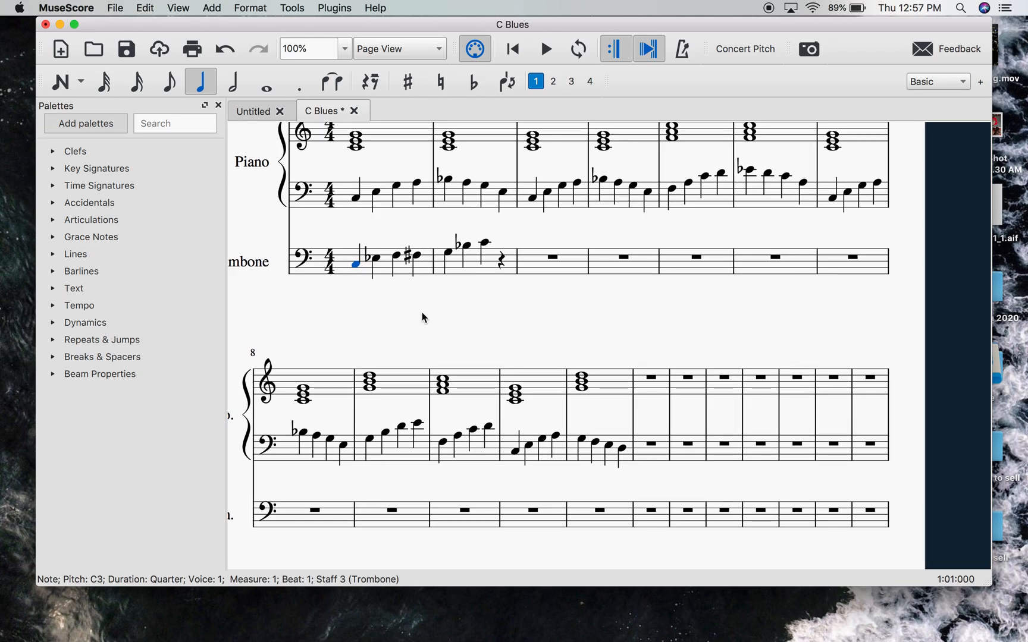
- Copy piano measures 1 to 12 on both staves, paste them starting at measure 13, and clear the selection
click(377, 177)
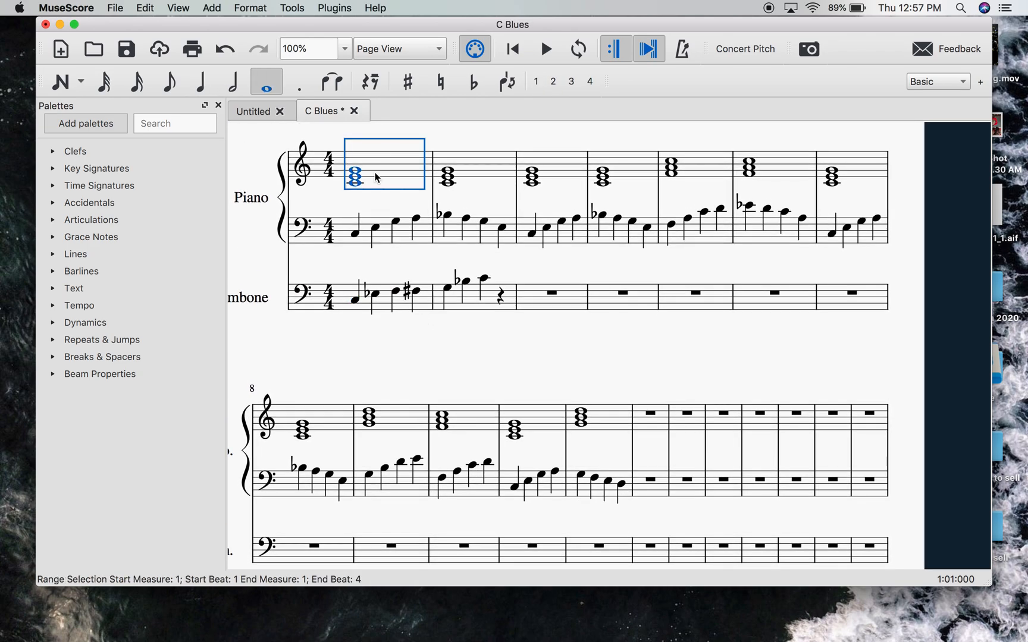
shift+click(626, 496)
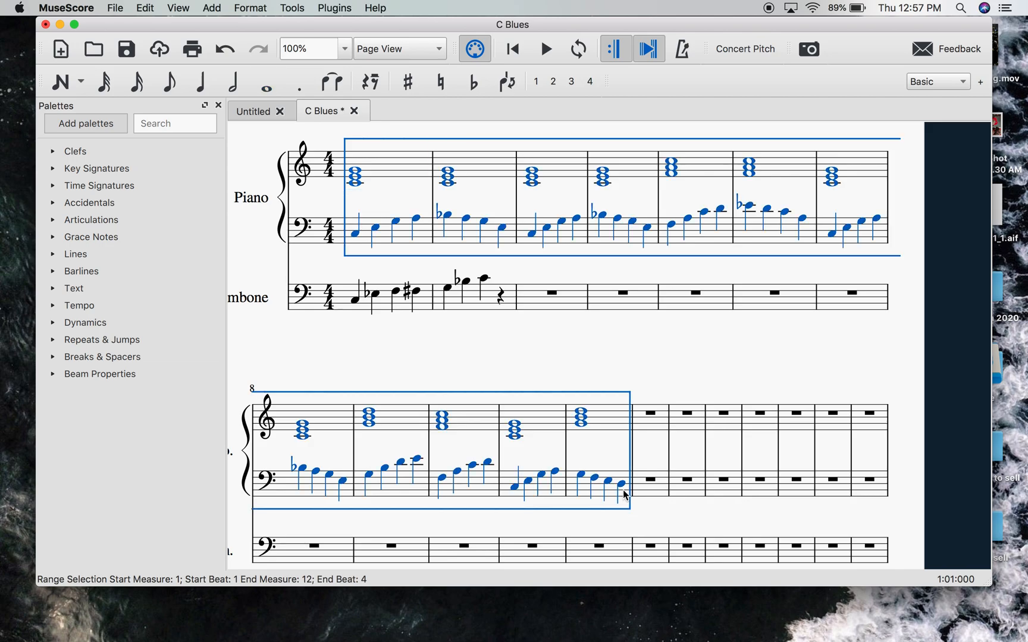
click(648, 430)
key(ctrl+v)
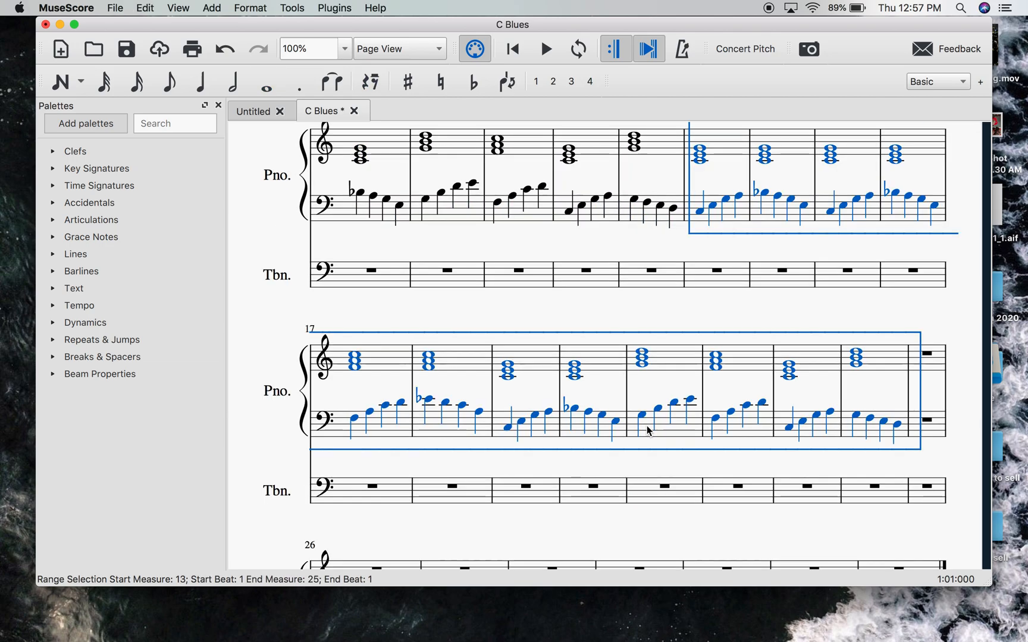
scroll(649, 430, up, 3)
scroll(647, 425, up, 3)
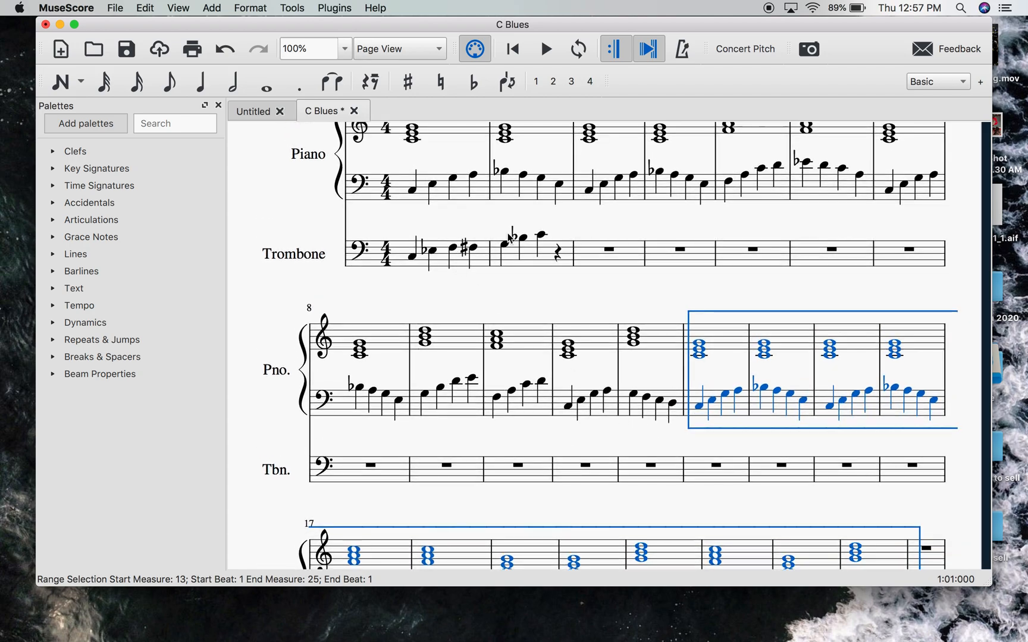
scroll(442, 257, up, 1)
scroll(542, 276, down, 2)
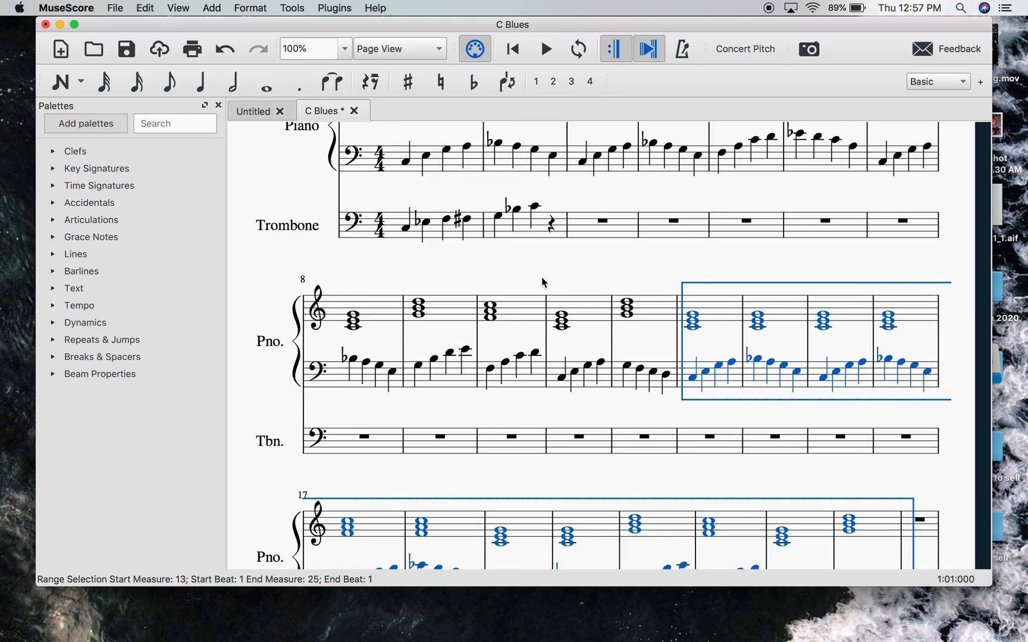
key(Escape)
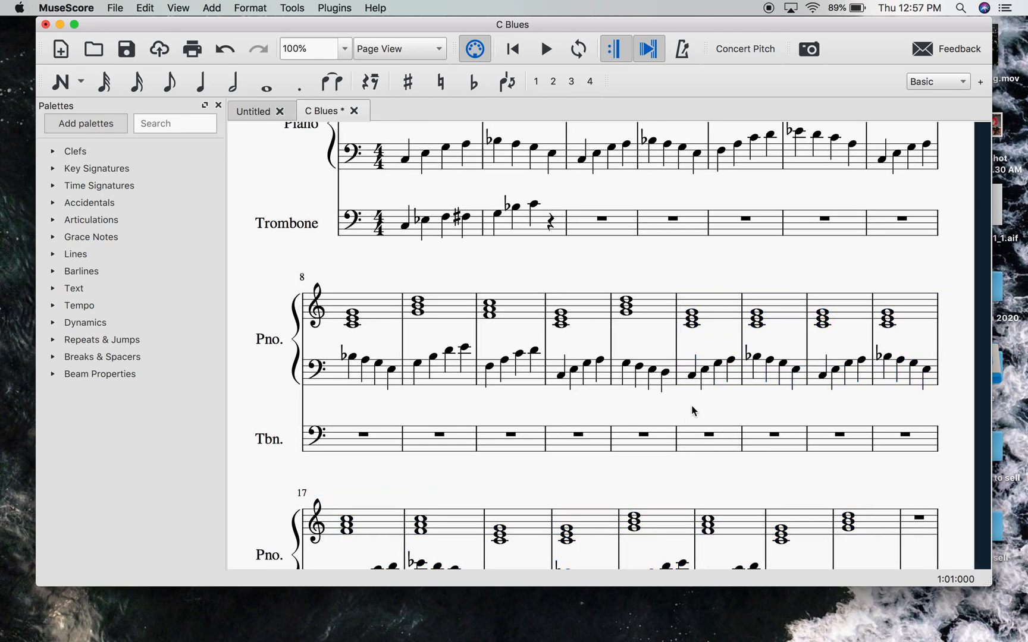
- Enter the half notes G3 and C4 in trombone measure 13
click(234, 87)
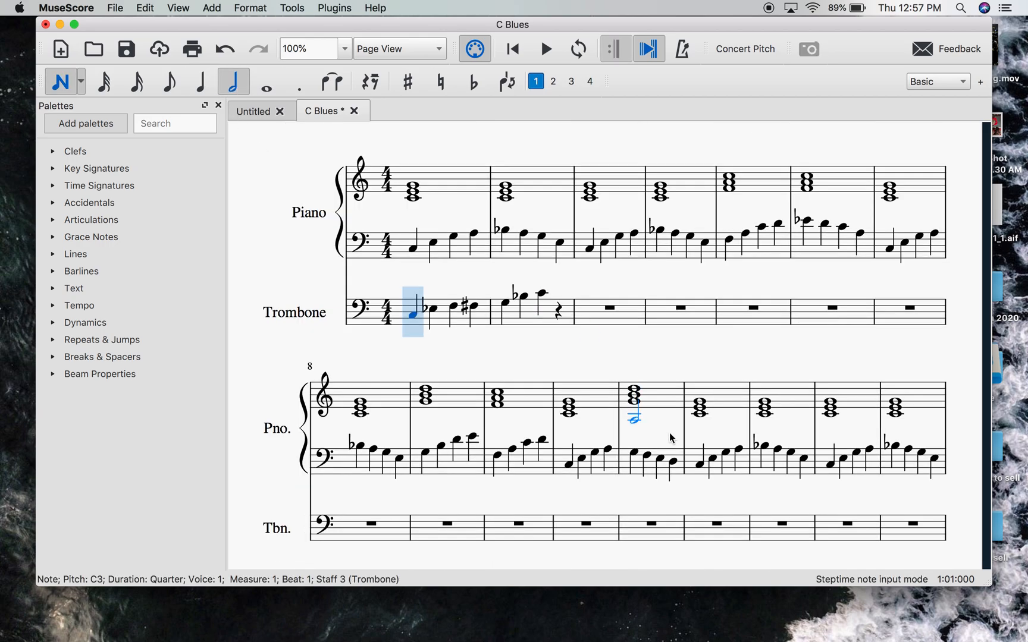
scroll(683, 475, down, 2)
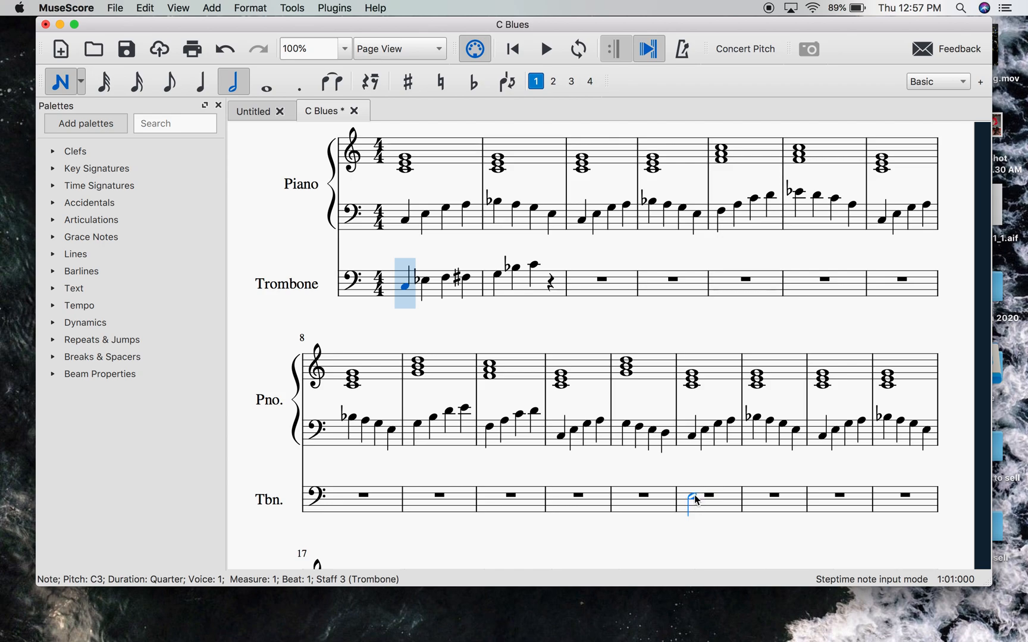
click(694, 489)
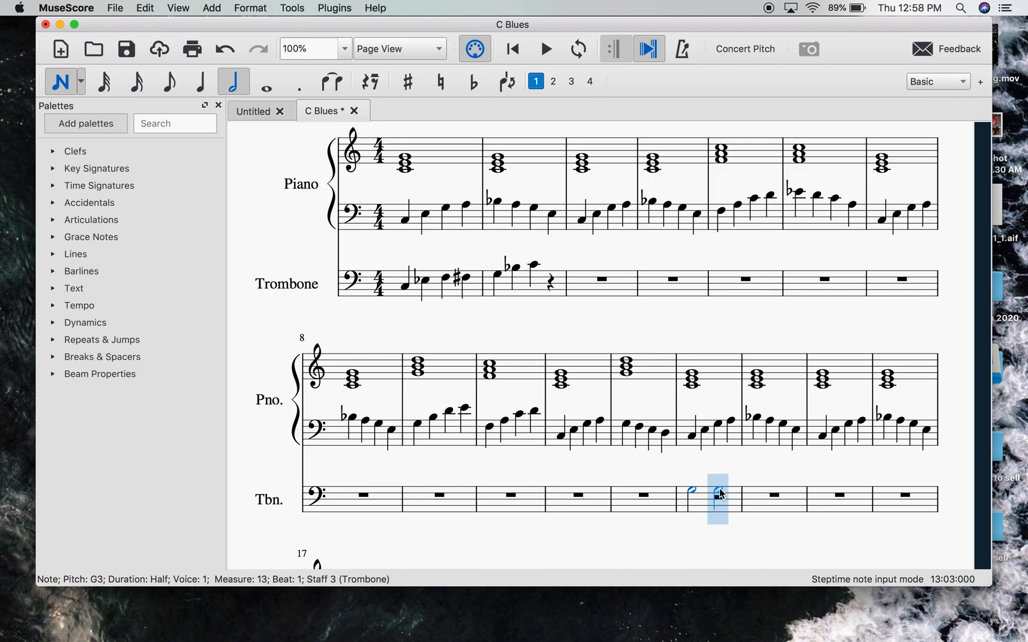
click(725, 486)
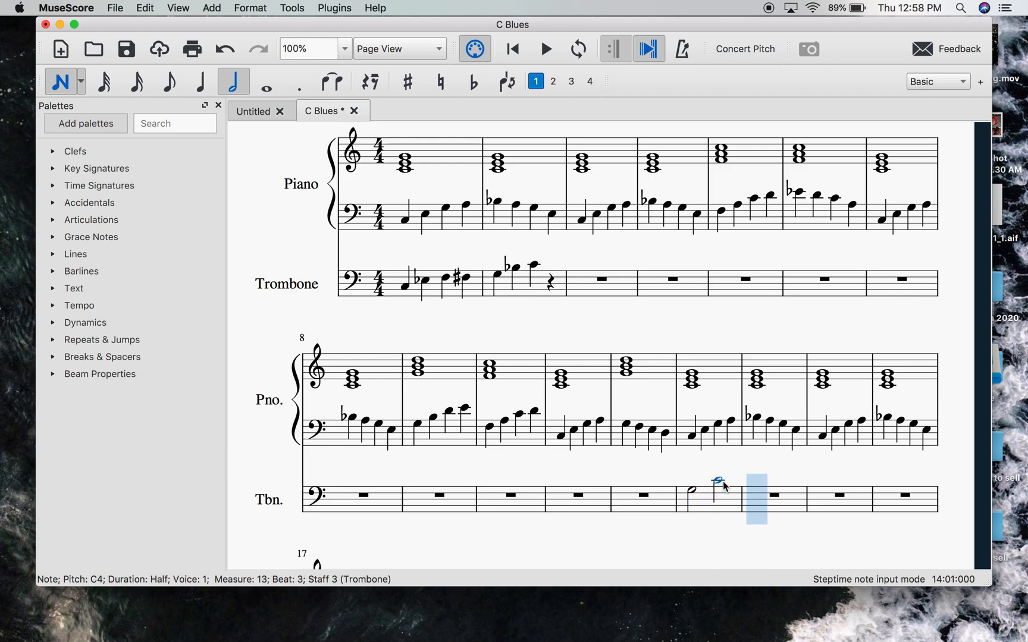
key(Escape)
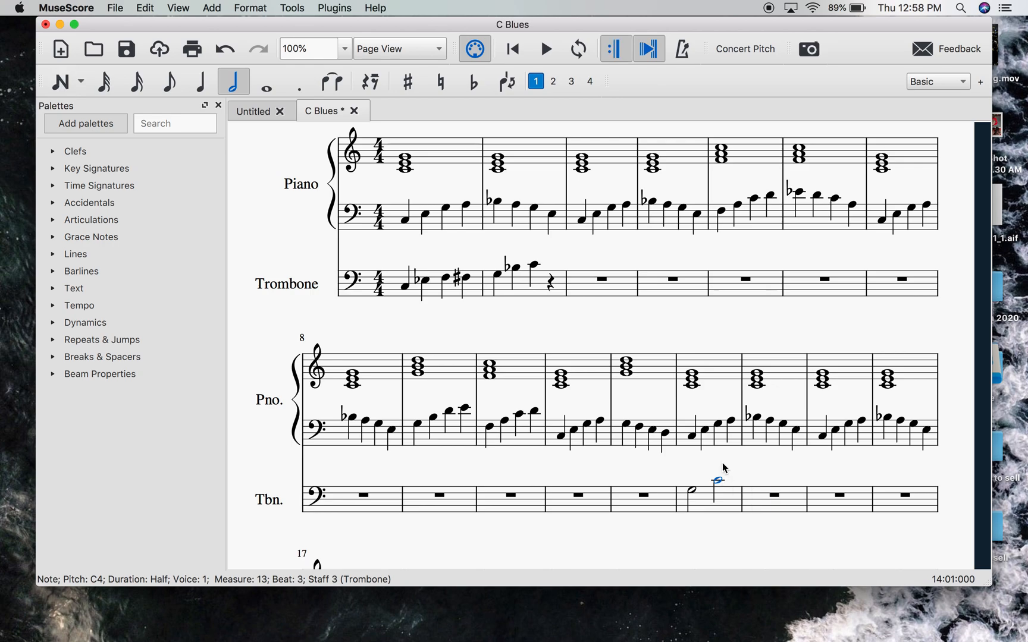
key(Escape)
- Enter the quarter note B-flat 3 on beat 1 of trombone measure 14
click(200, 82)
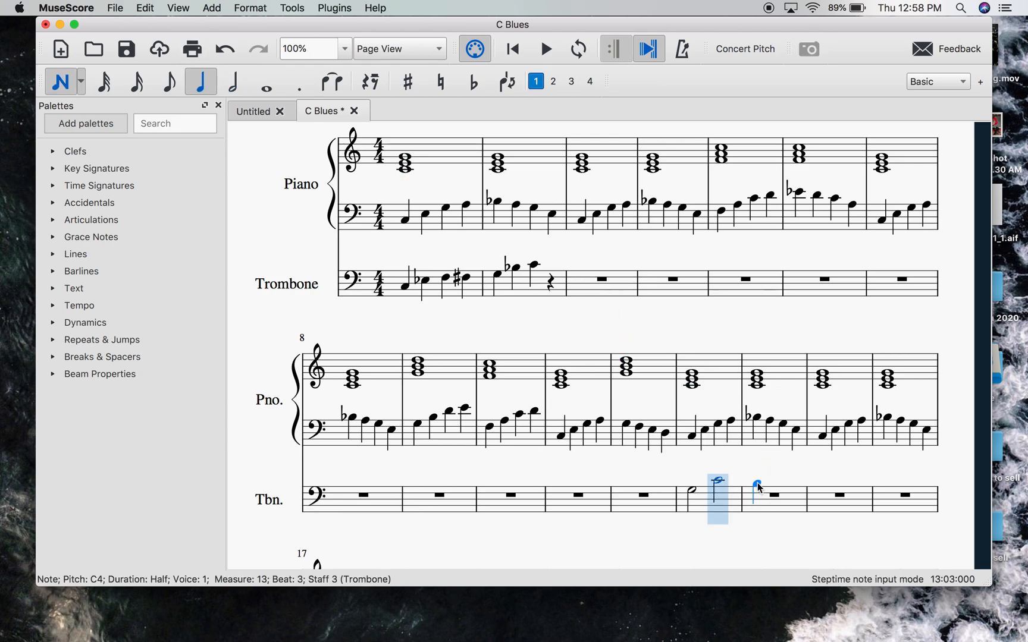
click(758, 484)
key(Escape)
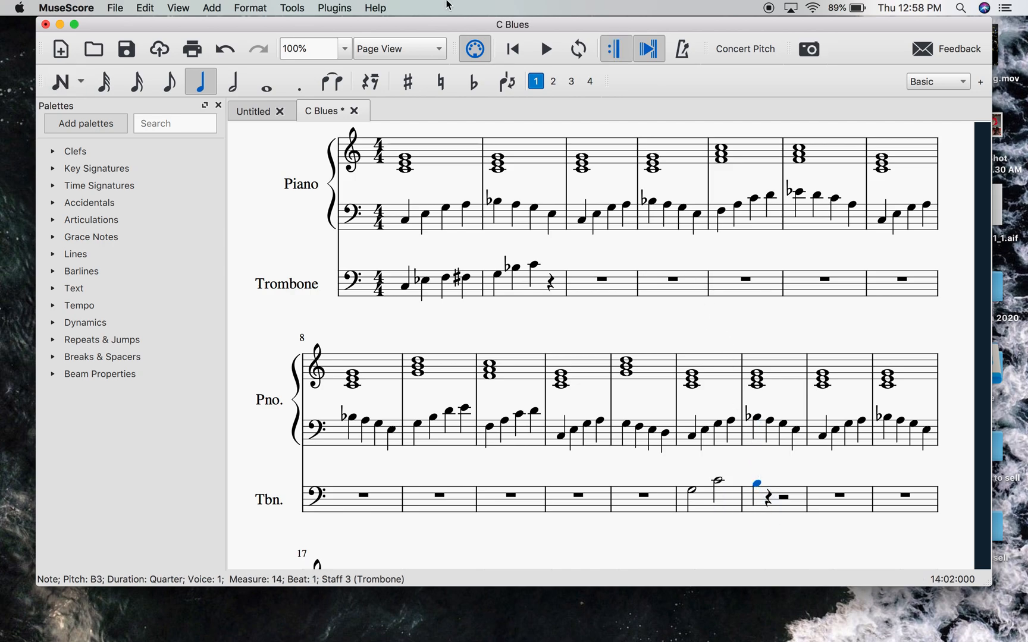
click(474, 81)
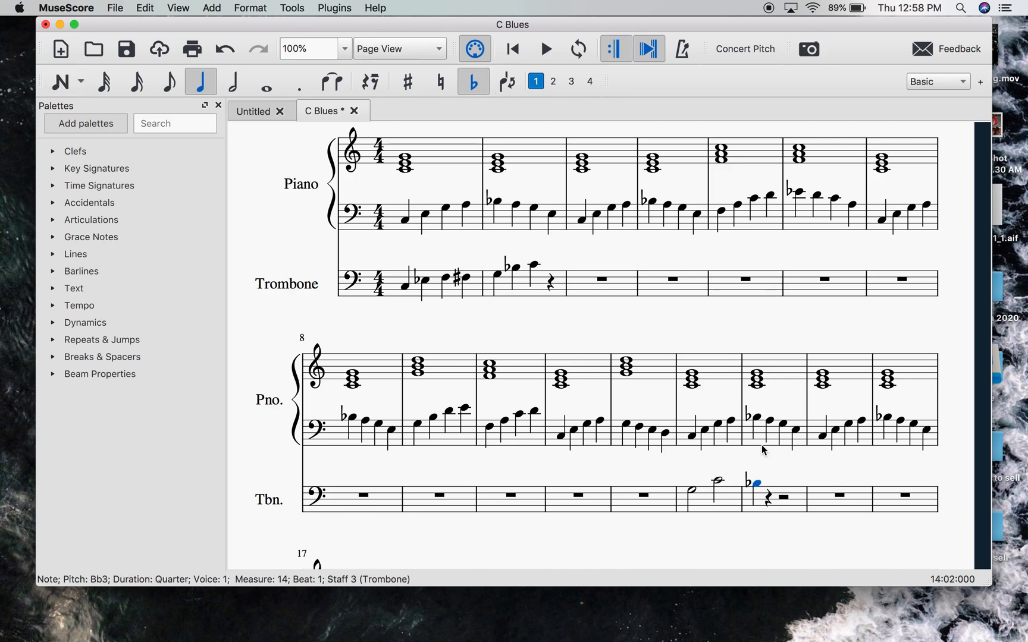
- Enter the quarter notes G3 and F-sharp 3 on beats 2 and 3 of trombone measure 14, and clear the selection
key(n)
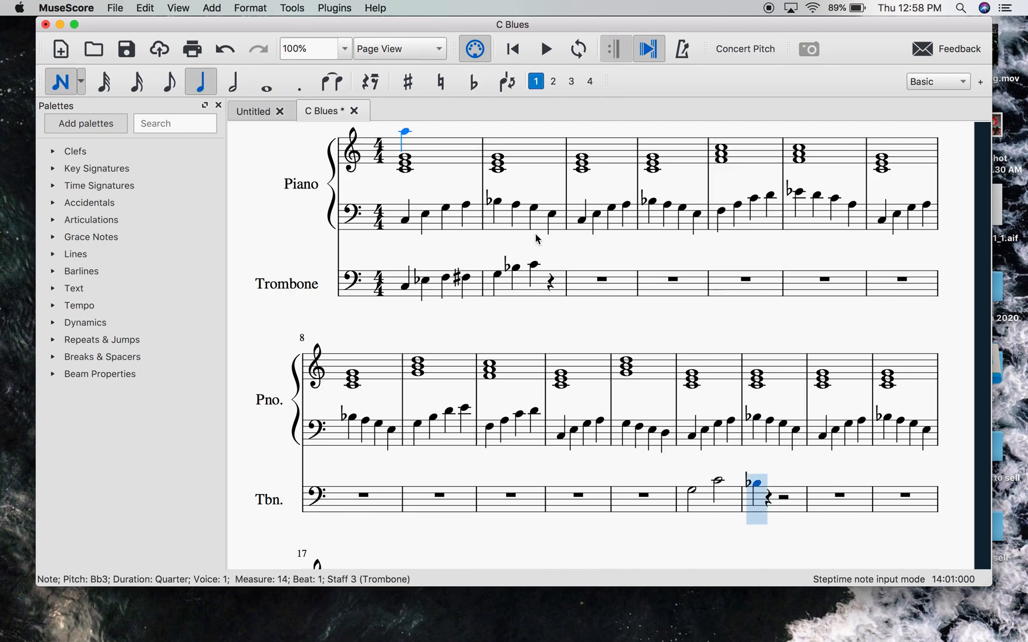
click(769, 490)
click(784, 493)
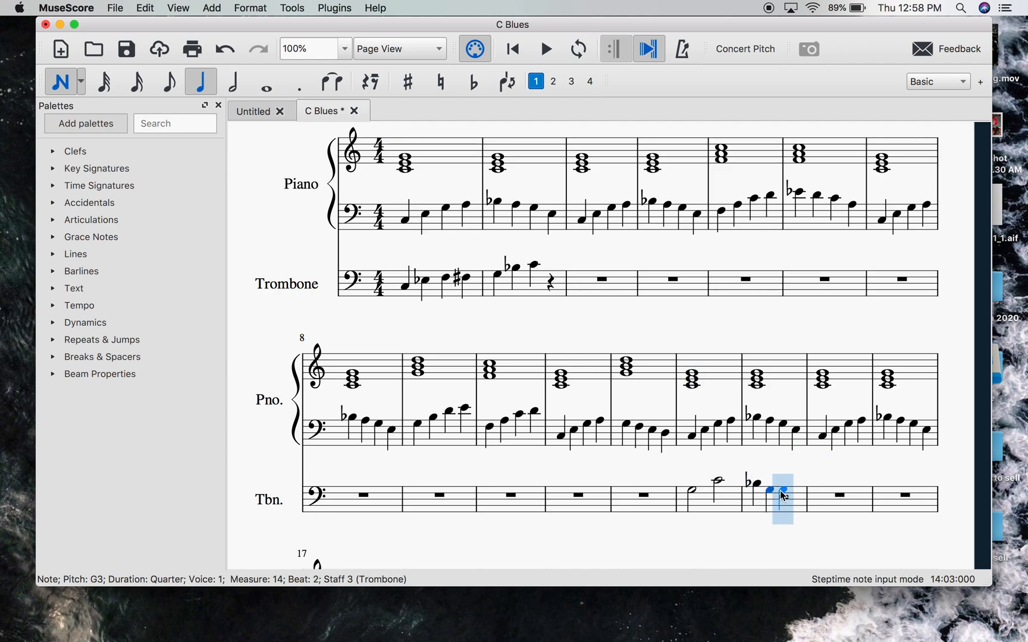
click(787, 498)
key(Escape)
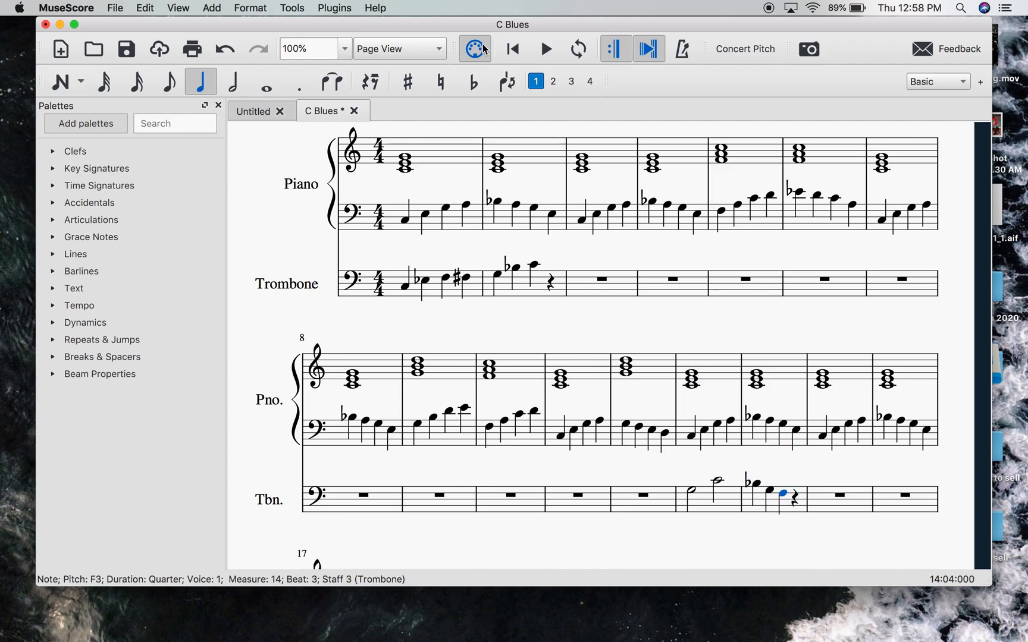
click(416, 90)
key(Escape)
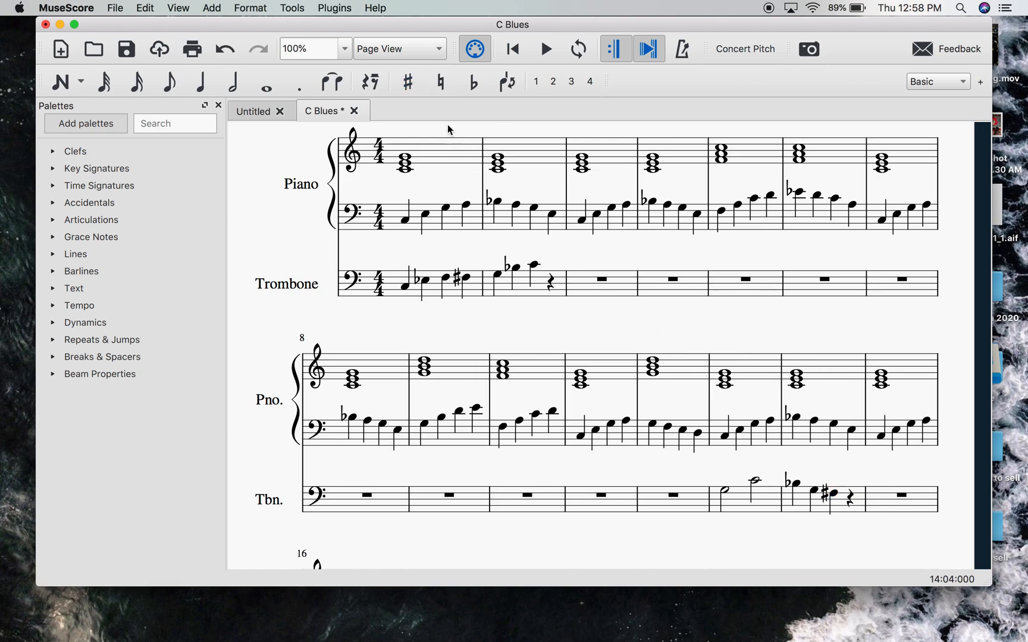
- Complete trombone measure 14 with a quarter note F3 marked natural, and clear the selection
click(212, 85)
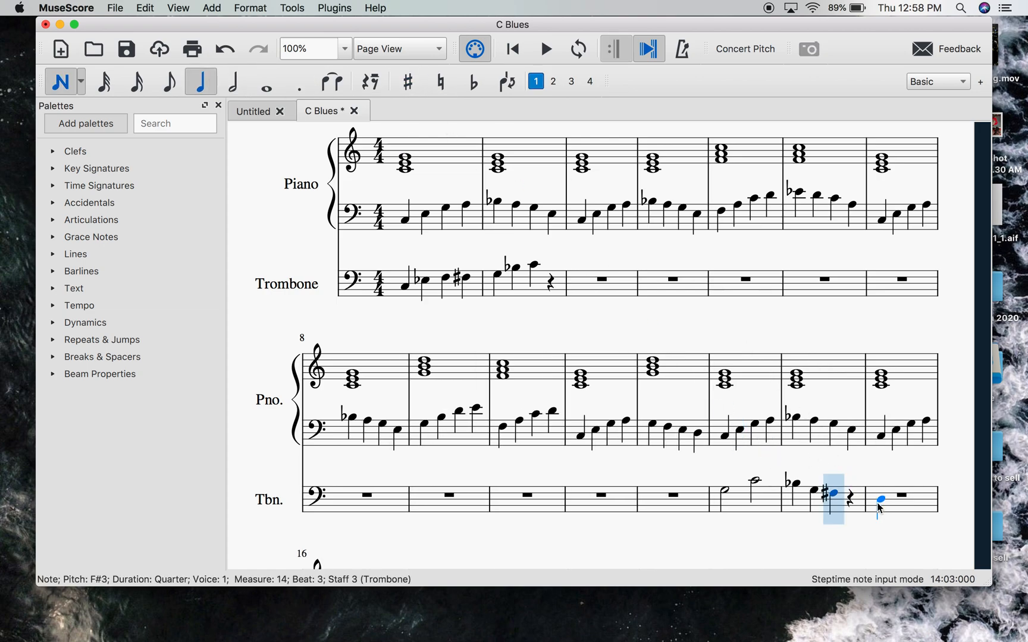
click(851, 498)
key(Escape)
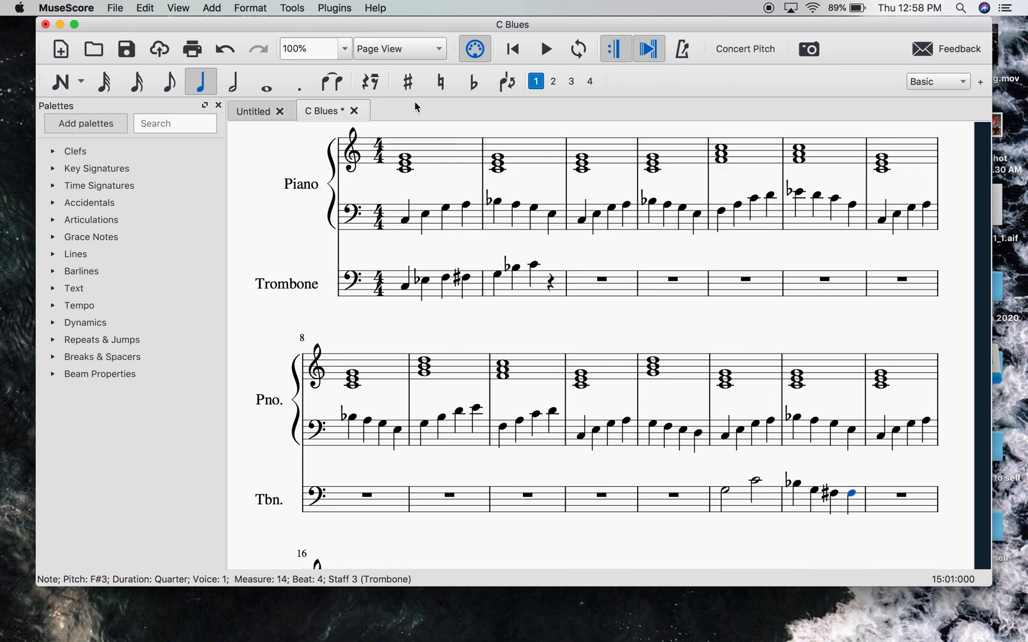
click(440, 83)
click(830, 466)
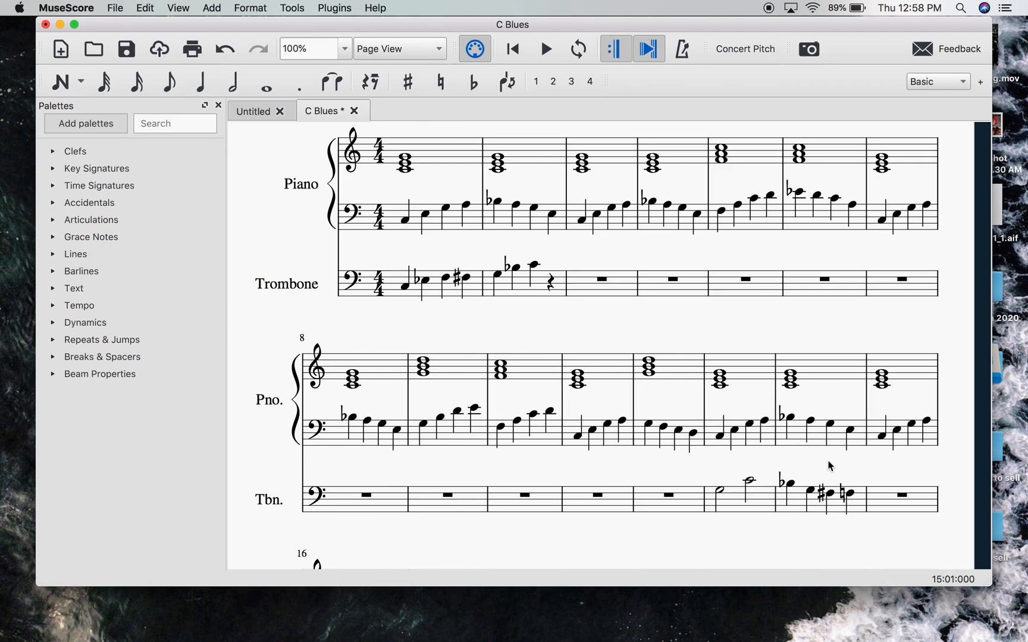
- Play the score from measure 13 to hear the trombone phrase, and stop playback
click(720, 492)
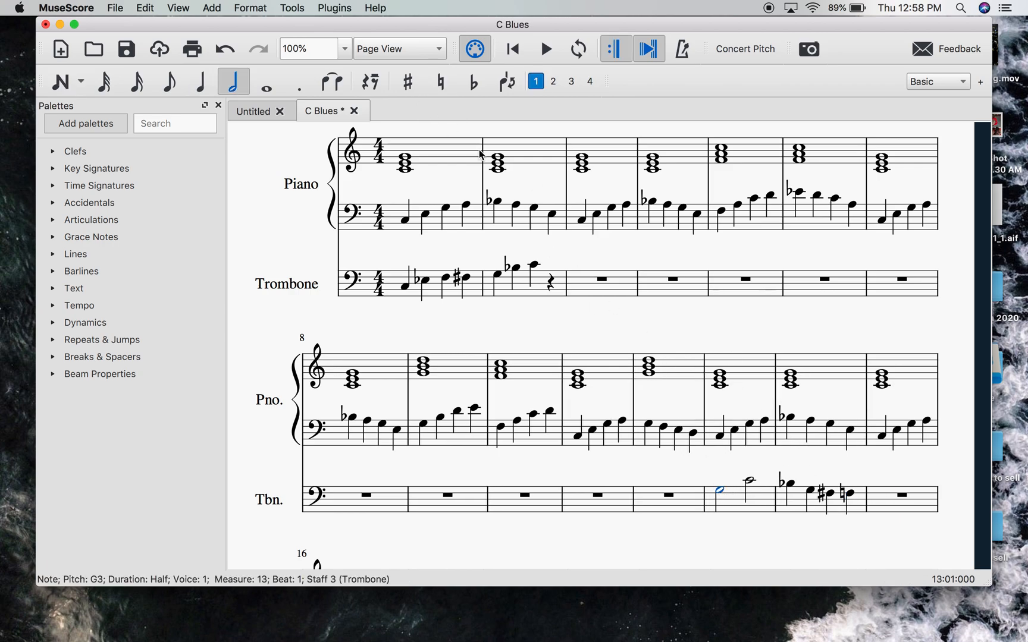
click(547, 52)
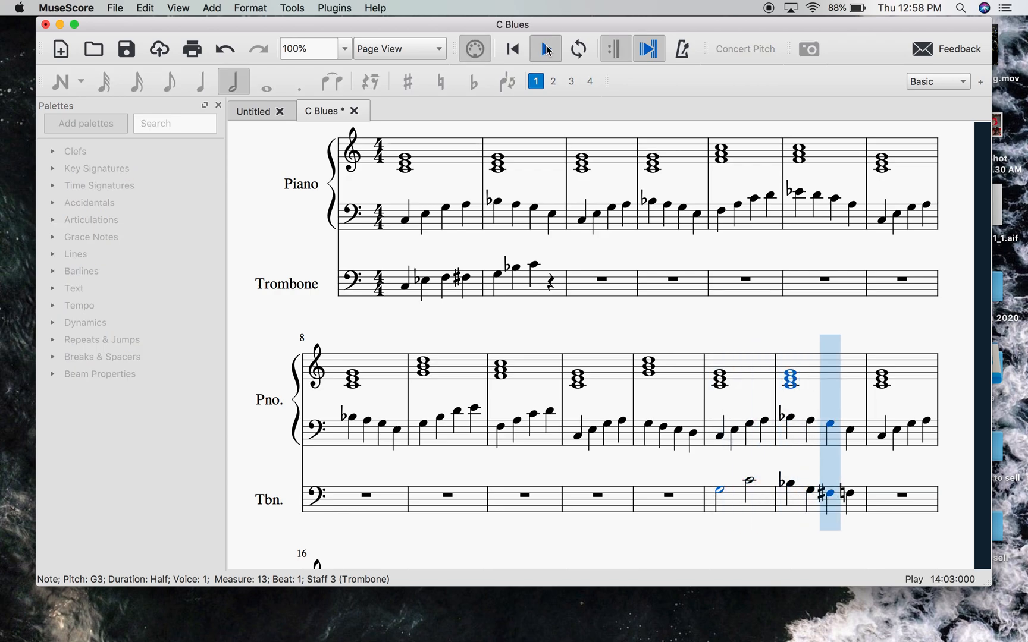
click(547, 51)
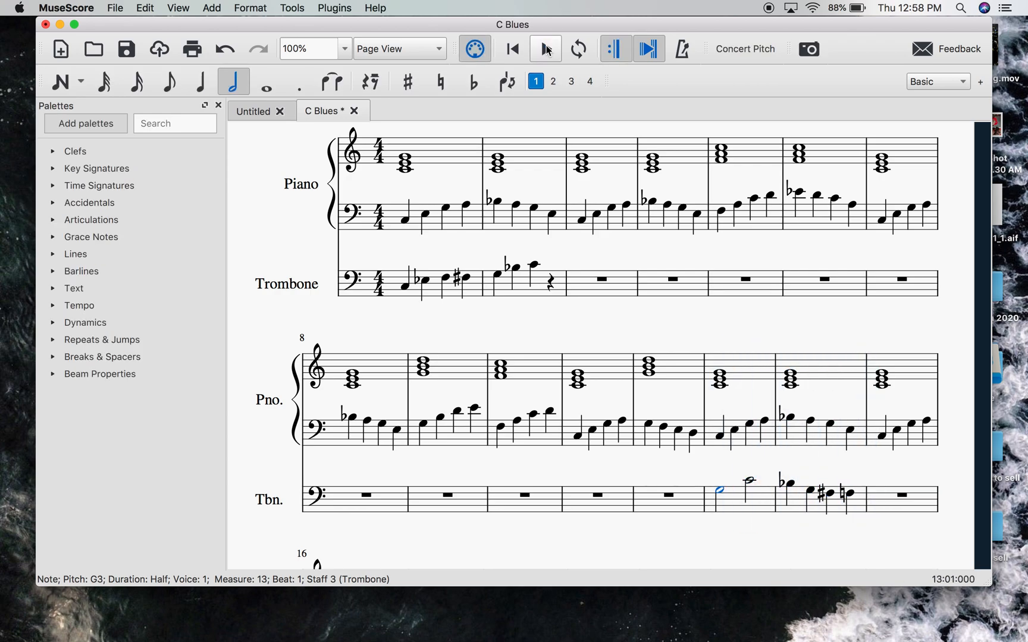
- Copy the trombone phrase of measures 13 and 14, paste it starting at measure 15, and clear the selection
click(730, 512)
shift+click(854, 511)
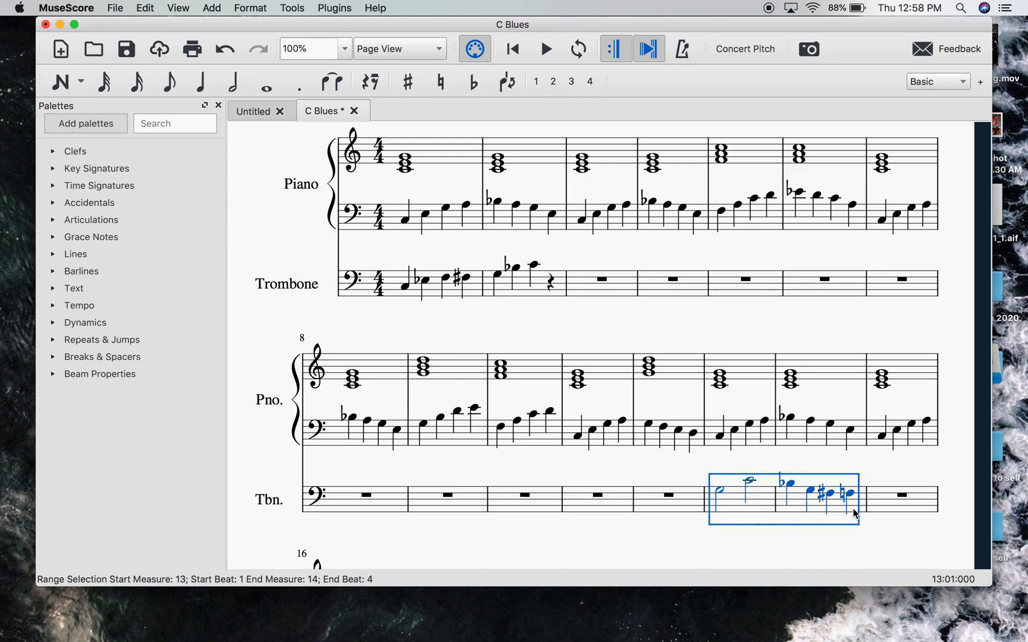
key(cmd+c)
click(875, 511)
key(cmd+v)
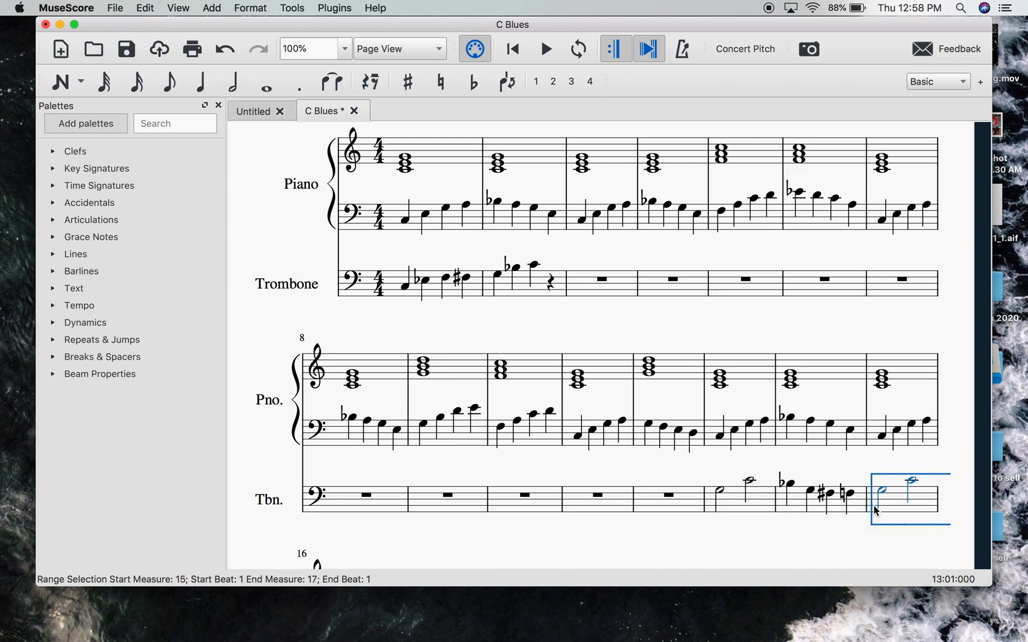
key(Escape)
- Fill trombone measure 17 with the half notes C4 and E-flat 4, and clear the selection
scroll(798, 541, down, 10)
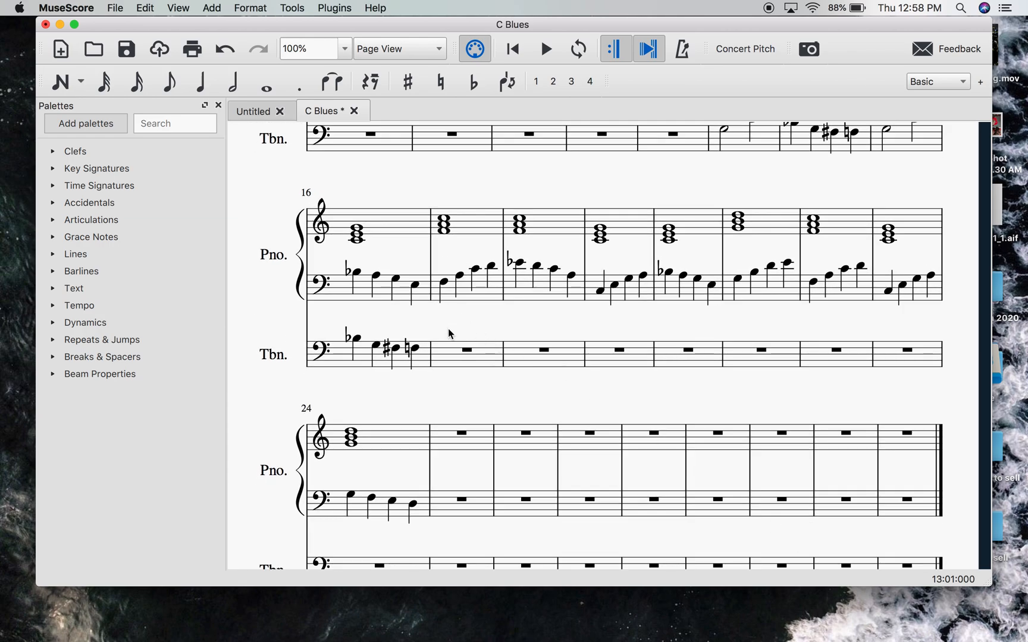
scroll(447, 329, up, 1)
scroll(475, 349, up, 5)
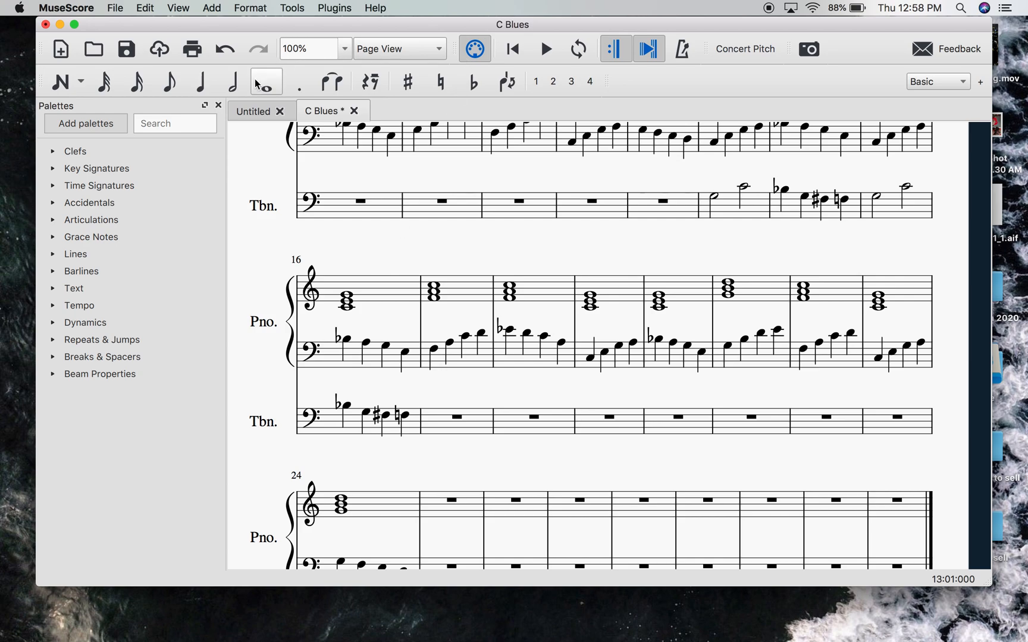
click(232, 81)
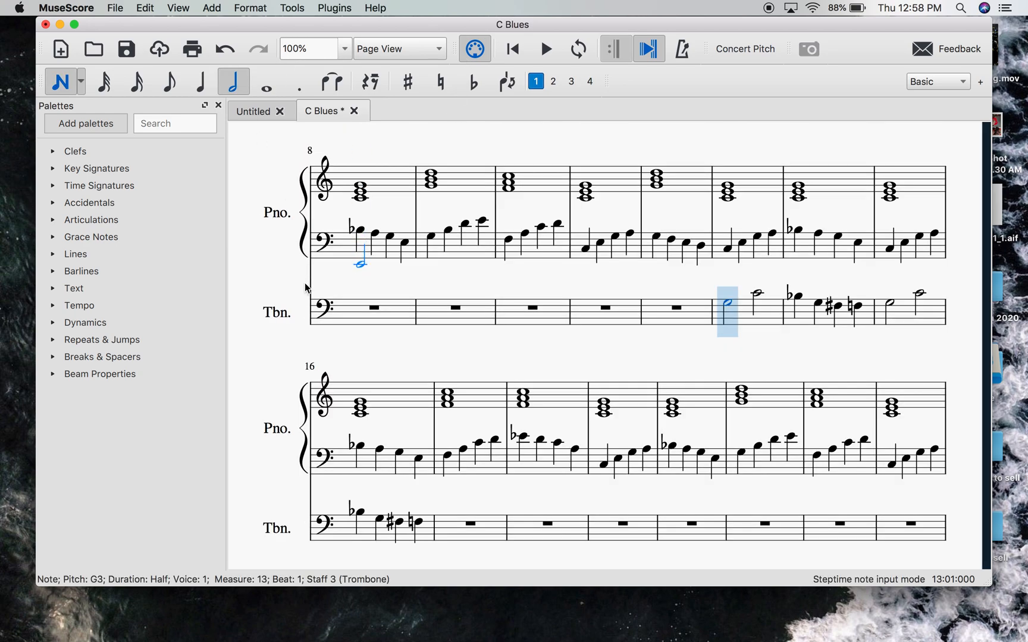
click(455, 513)
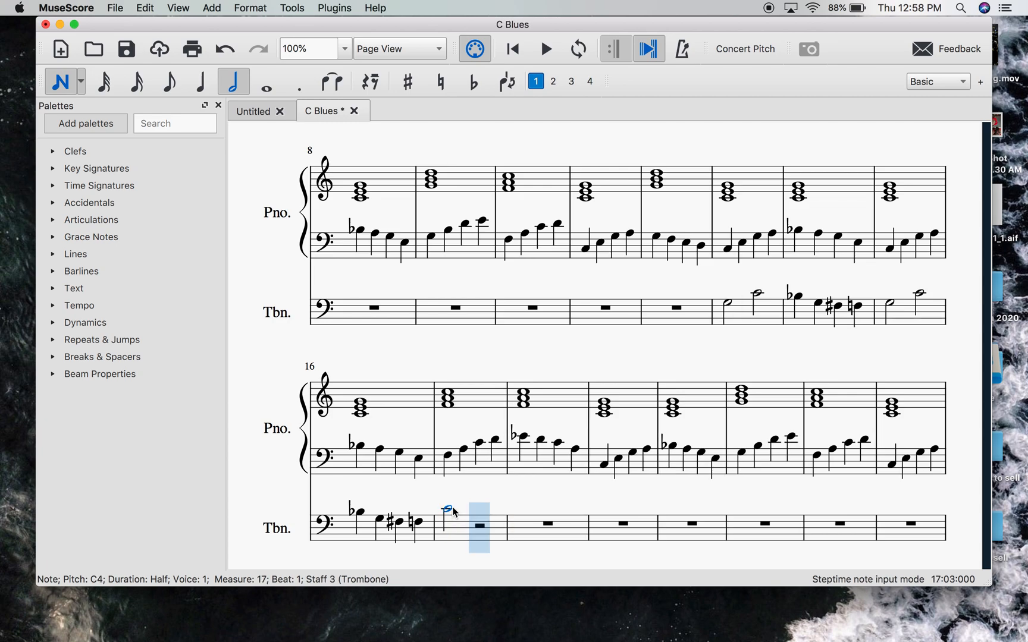
click(483, 507)
key(Escape)
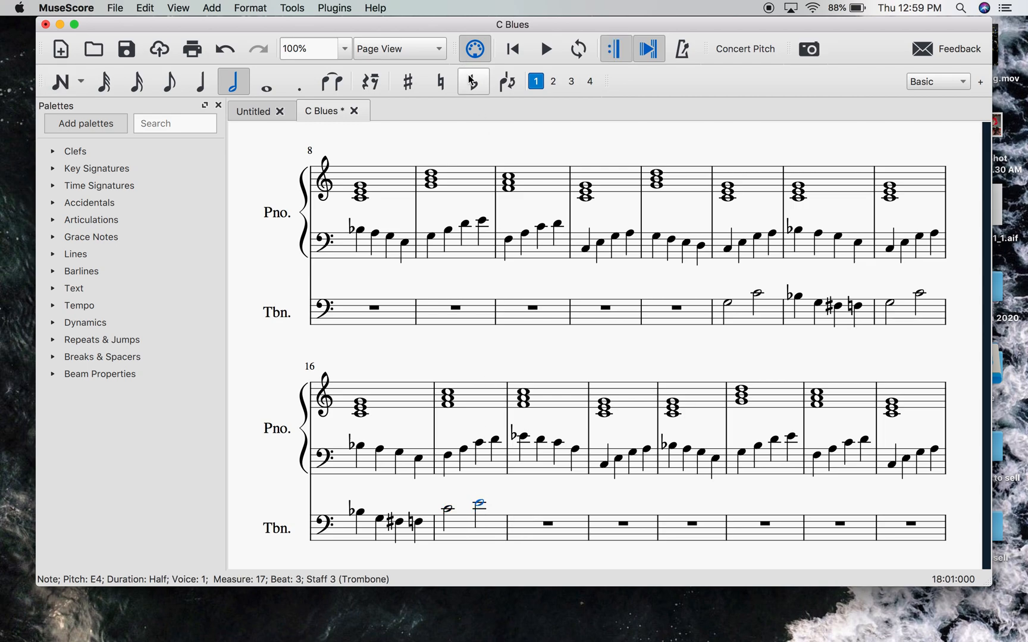
click(474, 82)
click(539, 488)
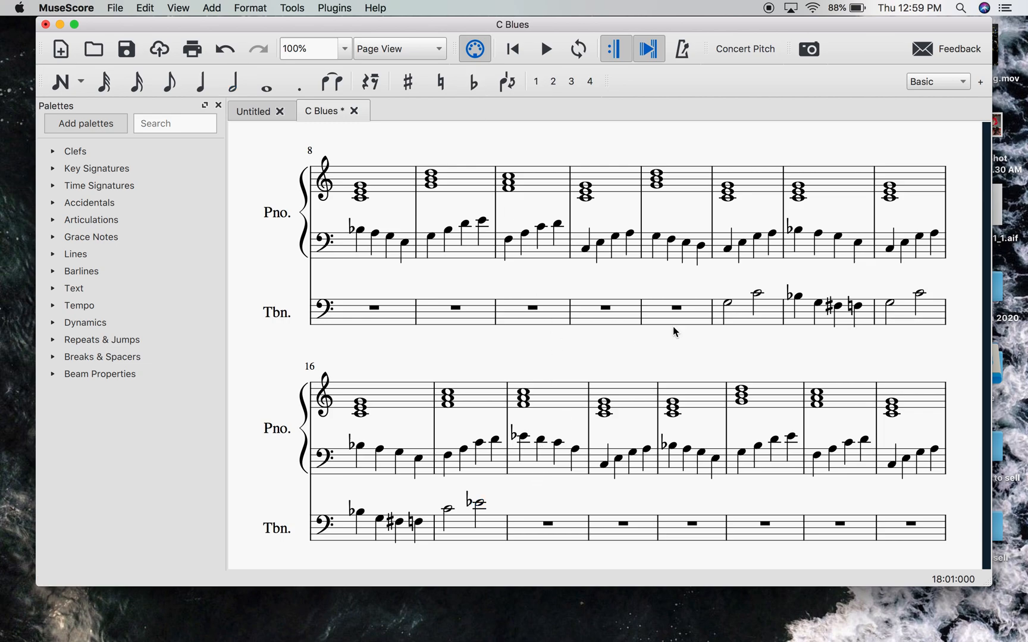
- Enter the quarter notes C4 and B-flat 3 on beats 1 and 2 of trombone measure 18, and clear the selection
click(203, 82)
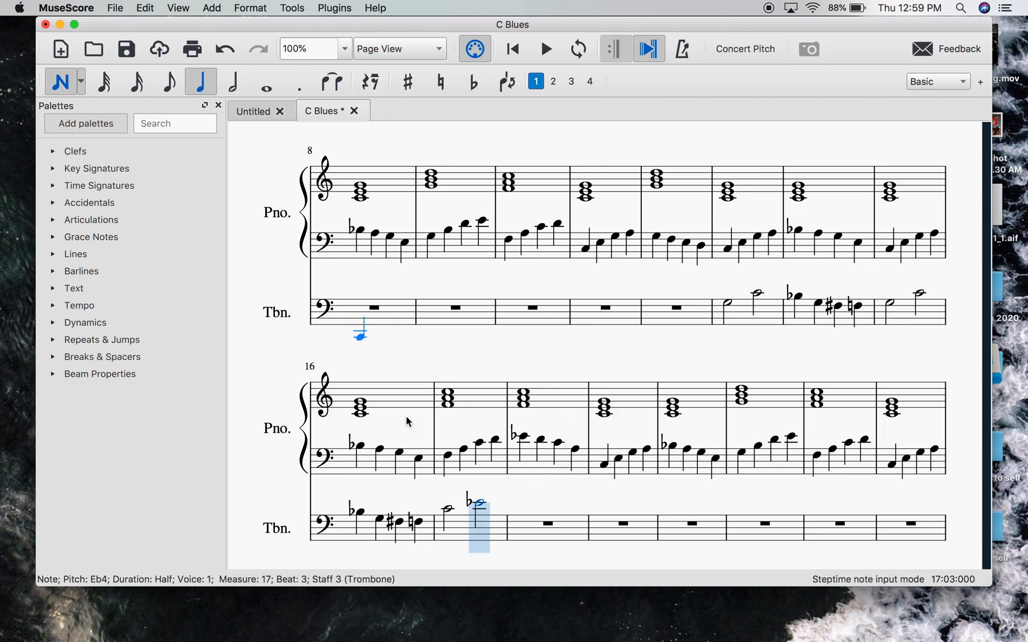
click(518, 509)
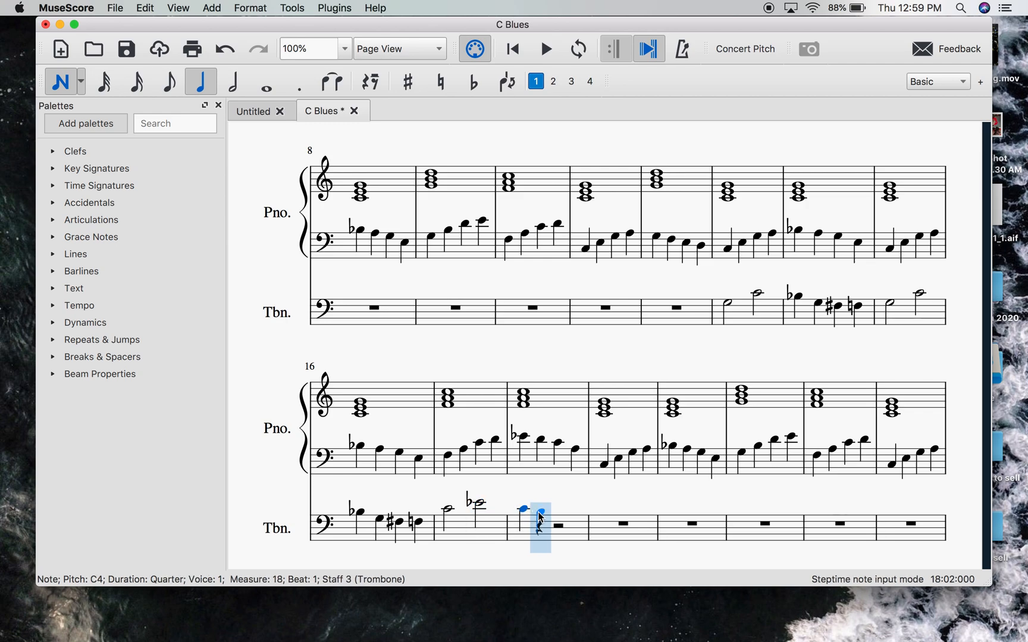
click(540, 513)
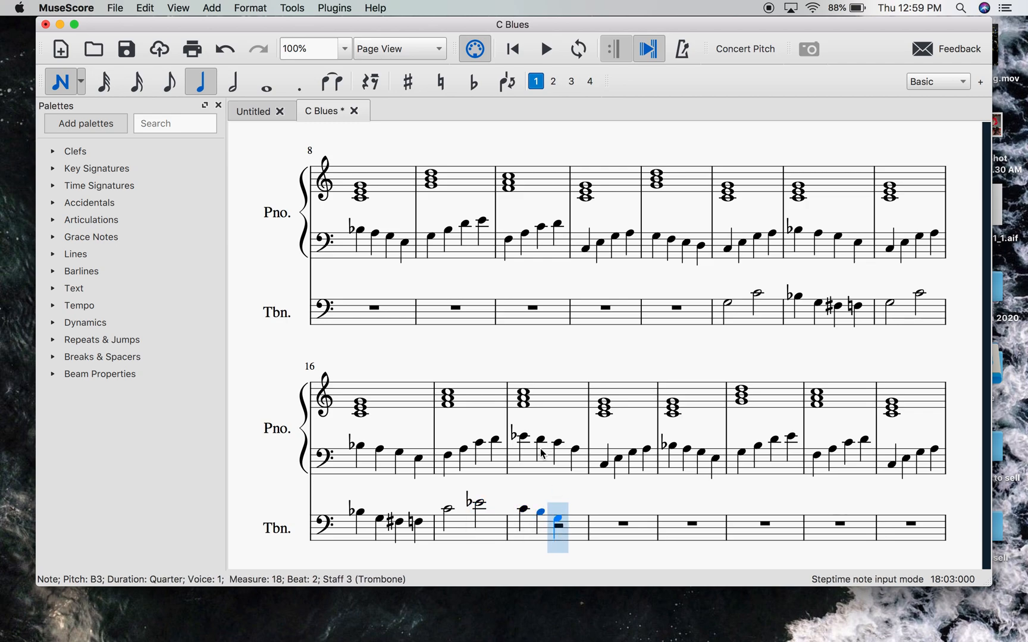
key(Escape)
click(473, 82)
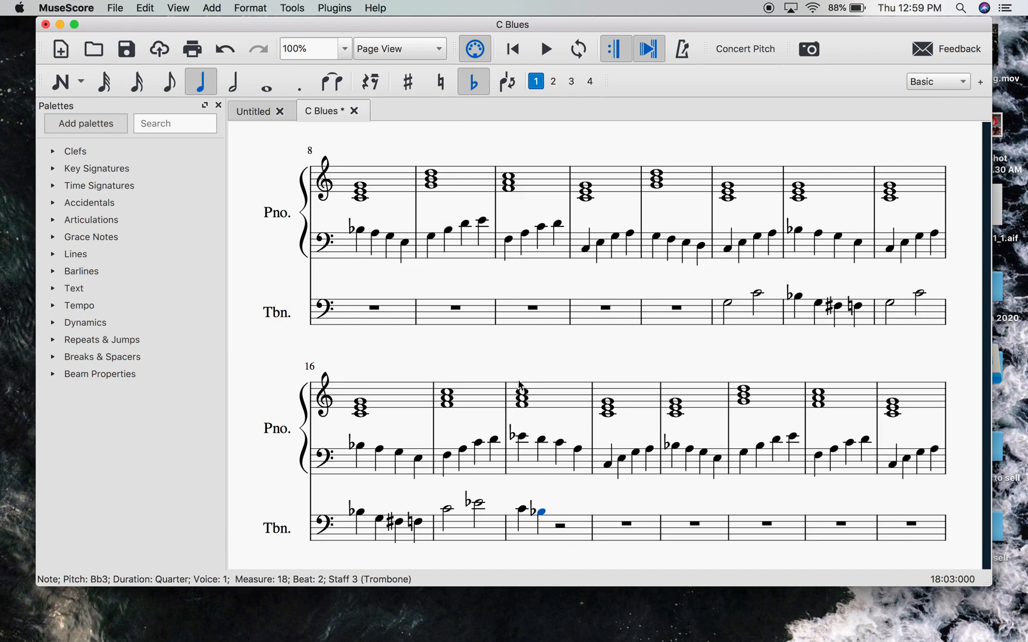
click(272, 250)
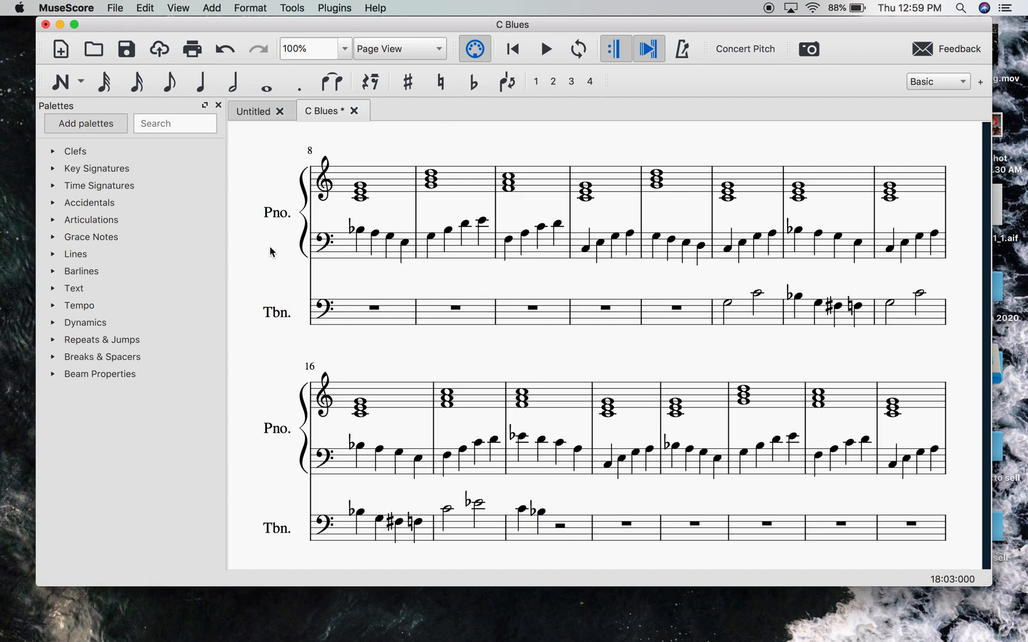
- Complete trombone measure 18 with the quarter notes G3 and F-sharp 3 on beats 3 and 4, and clear the selection
click(195, 78)
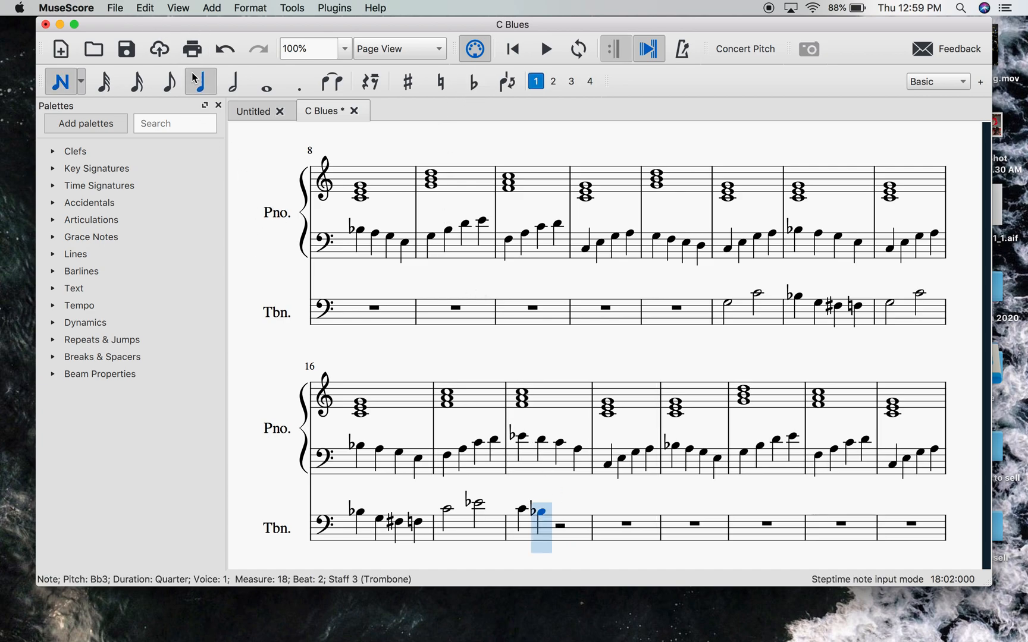
click(566, 520)
click(578, 520)
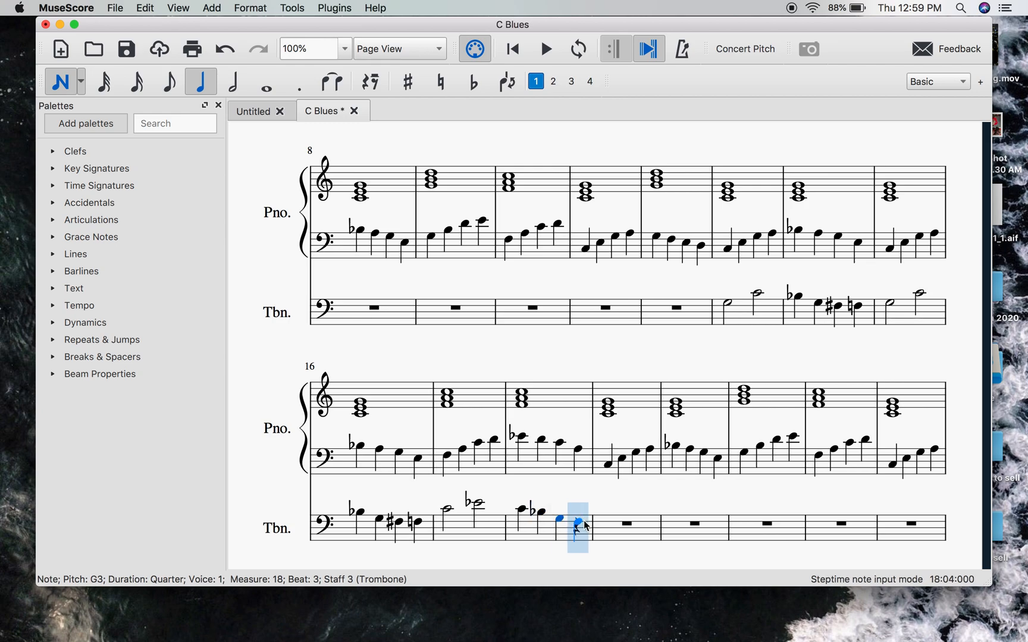
click(586, 526)
key(Escape)
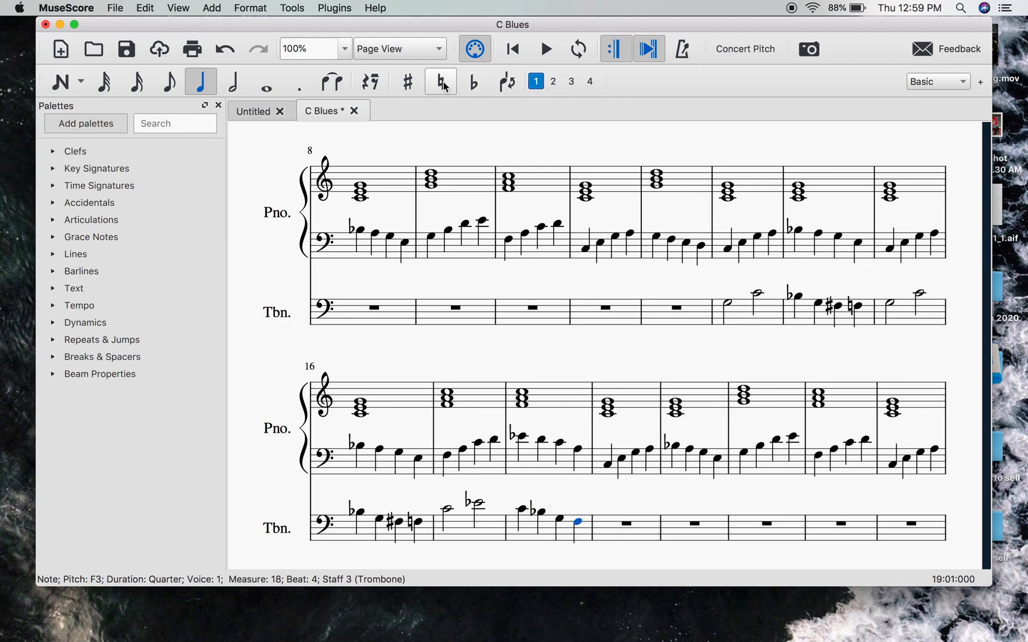
click(410, 94)
click(592, 504)
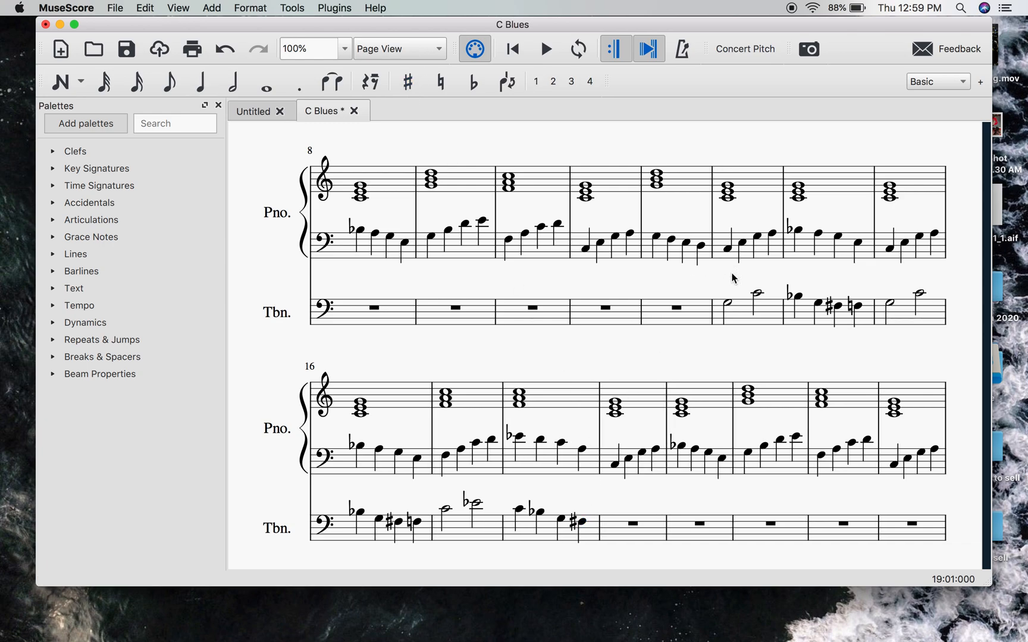
- Play the score from trombone measure 13 to hear the melody through measure 18, stop playback, and clear the selection
click(730, 304)
click(551, 55)
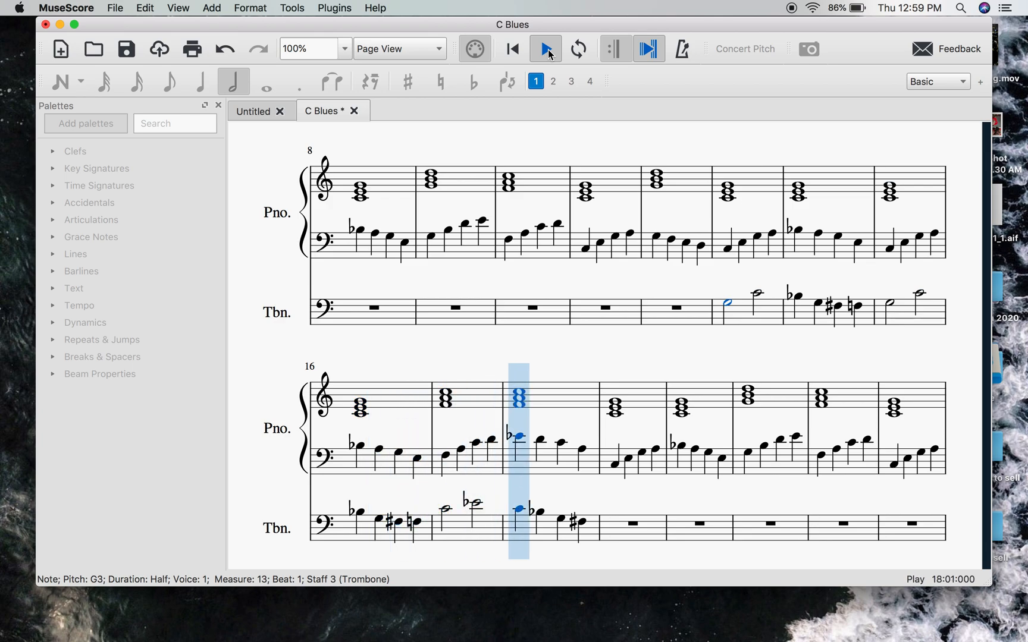
click(548, 50)
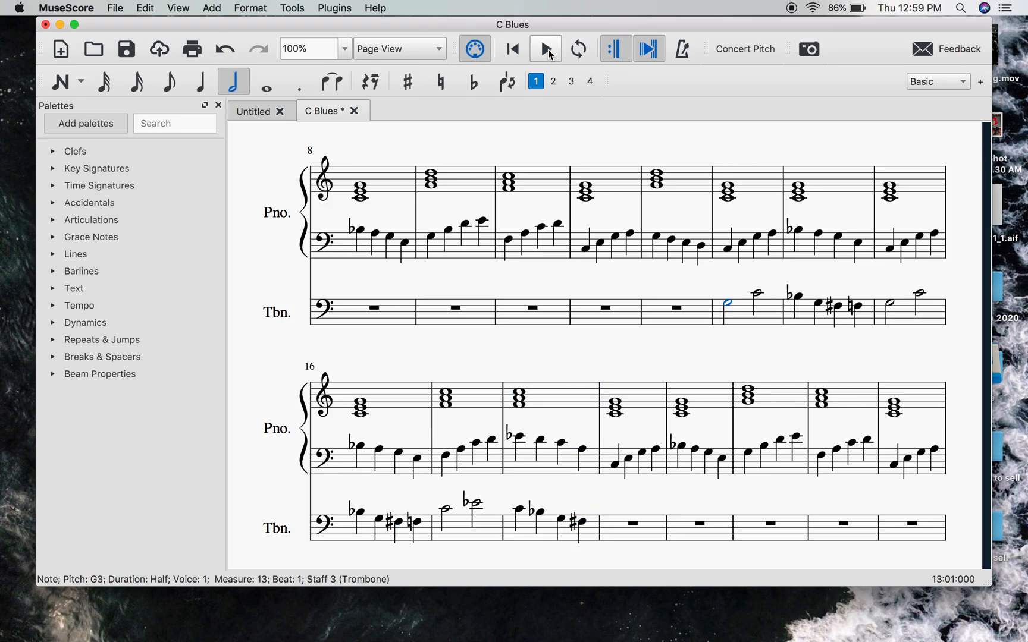
click(633, 495)
click(610, 501)
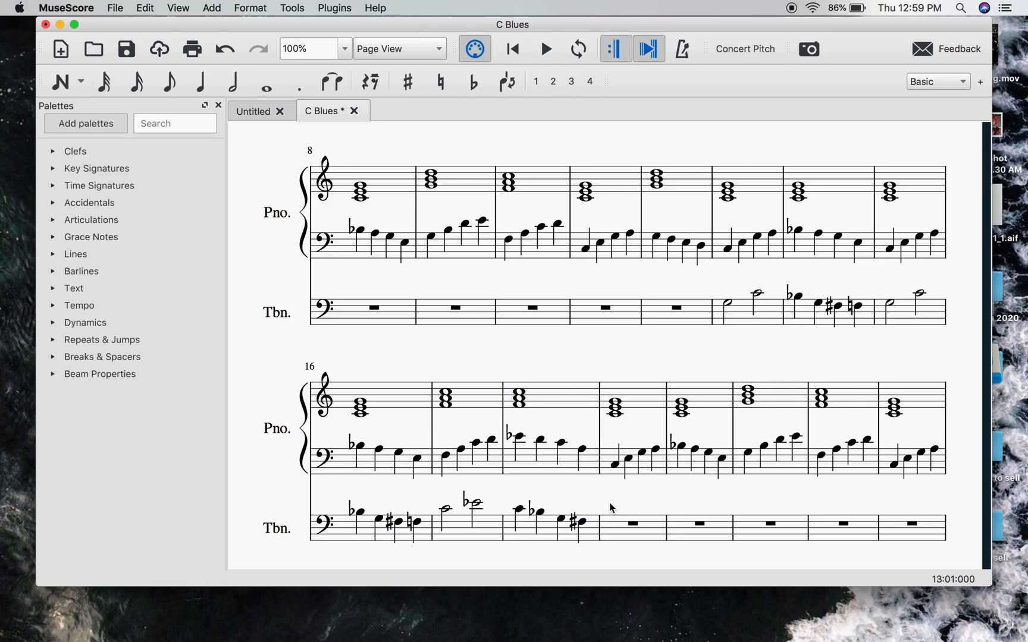
- Review the piano and trombone staves across both choruses, comparing the written trombone phrases with the empty measures
scroll(610, 502, down, 2)
scroll(610, 502, up, 3)
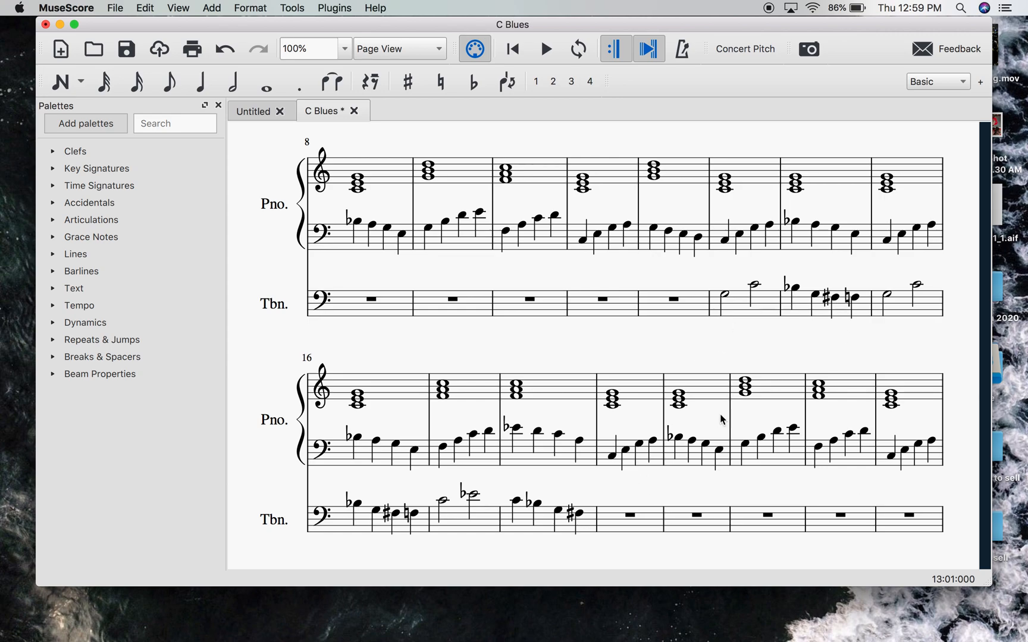
click(597, 340)
scroll(588, 352, up, 5)
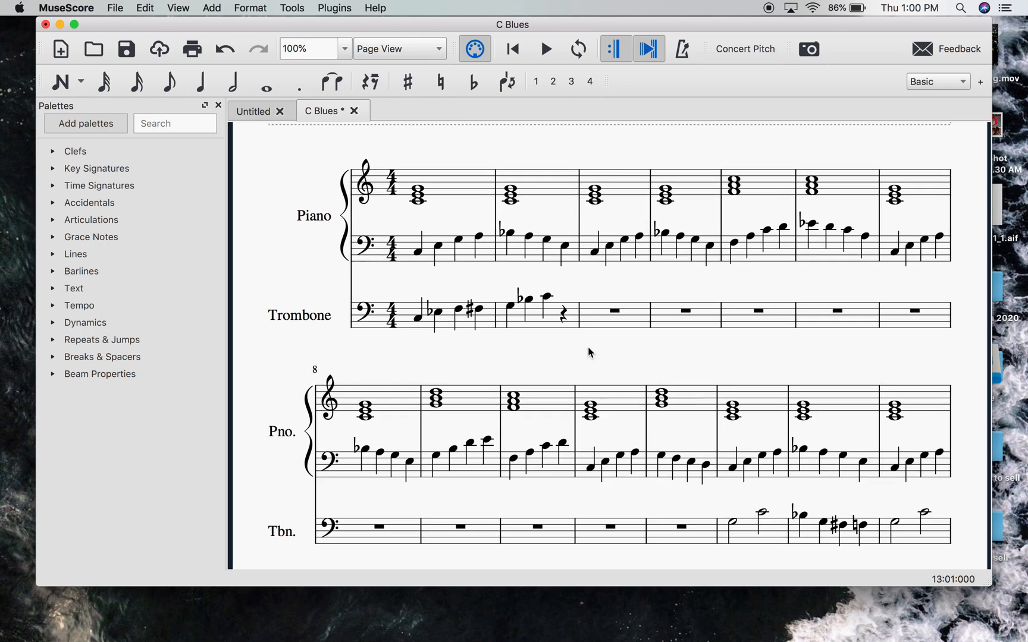
scroll(588, 352, down, 1)
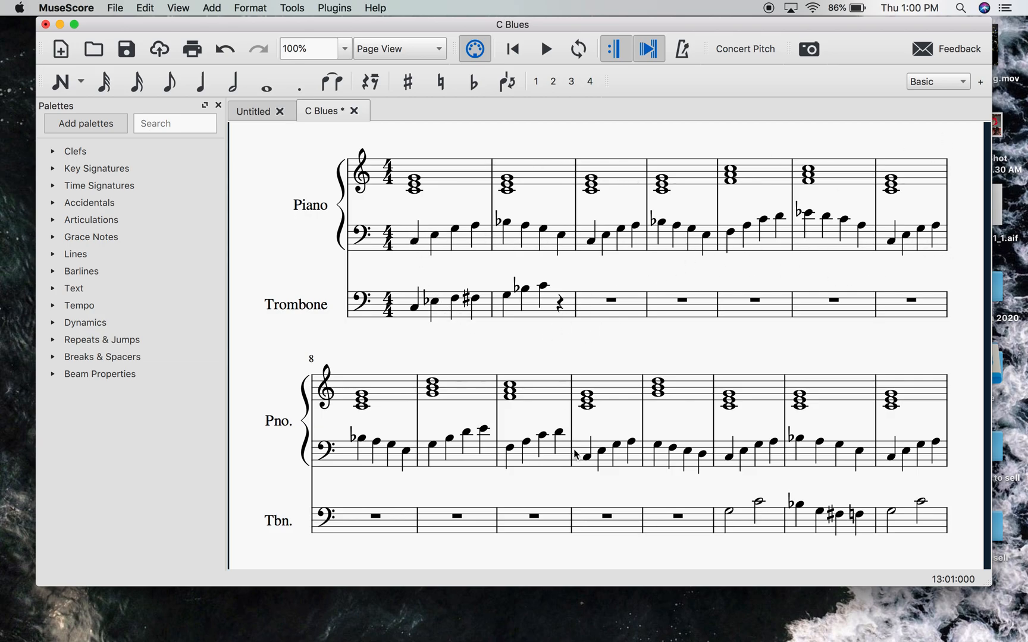
scroll(677, 523, down, 3)
scroll(830, 487, down, 3)
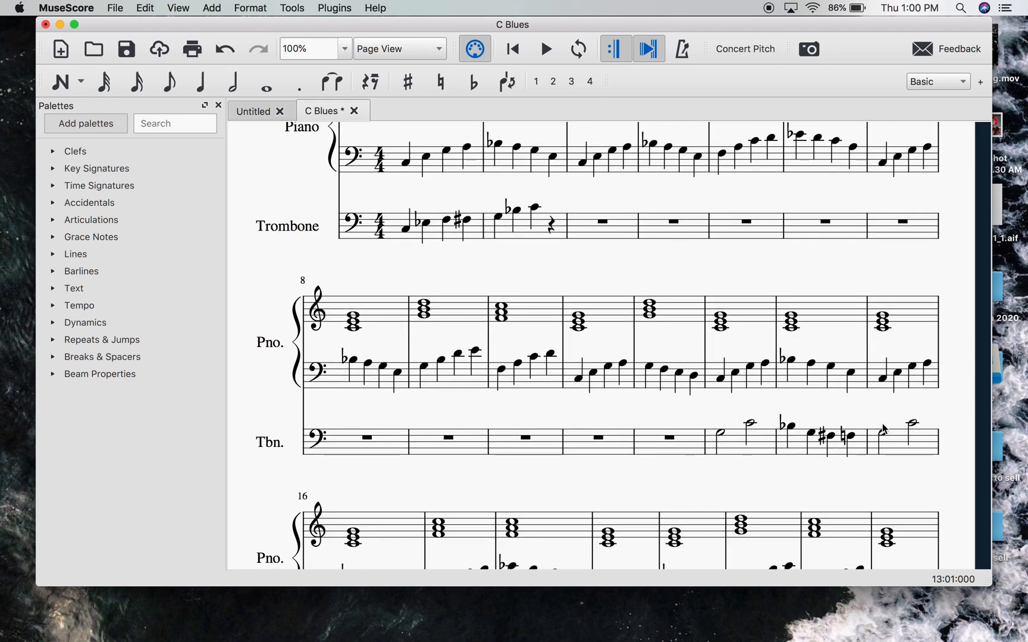
scroll(891, 481, down, 3)
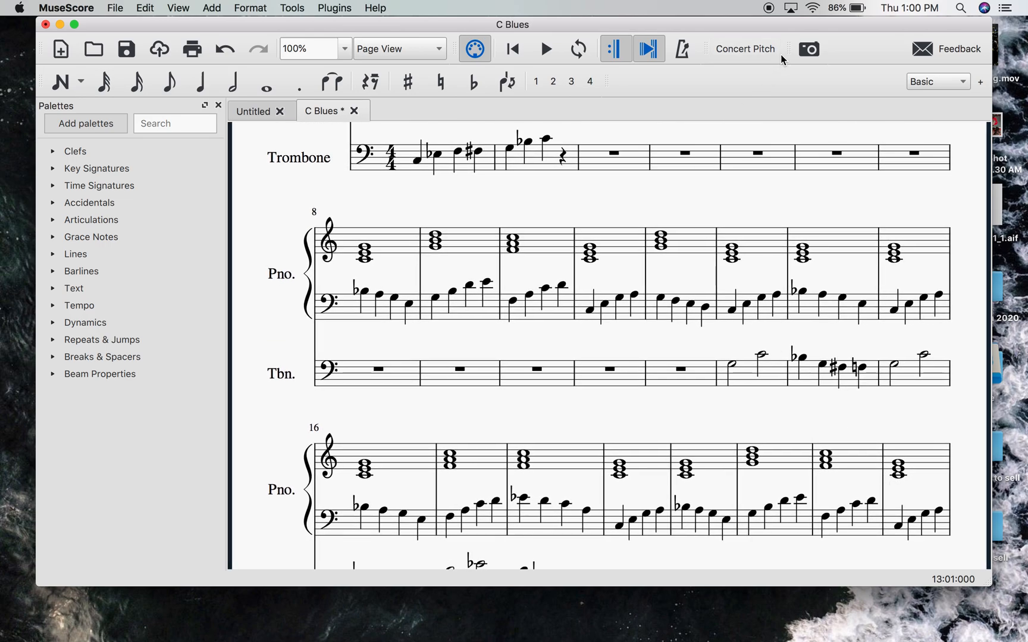